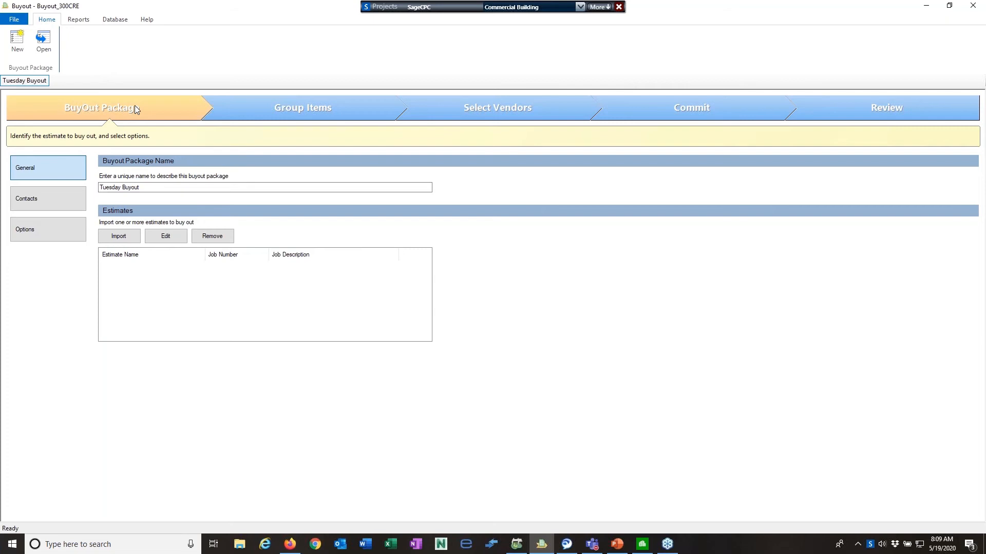
Set BigBucks Properties as the client company and select its contact person
{"action": "left_click", "coordinate": [258, 117]}
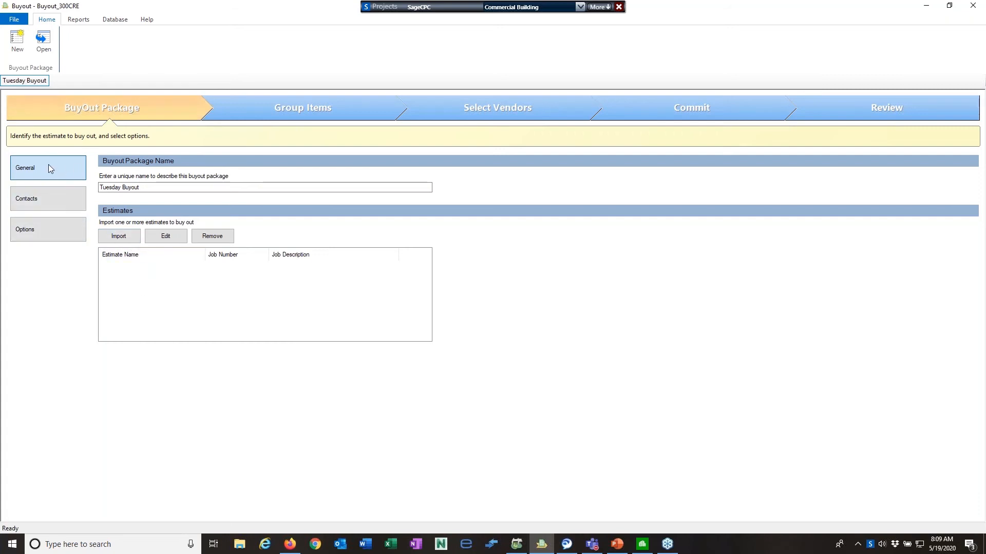
{"action": "left_click", "coordinate": [35, 199]}
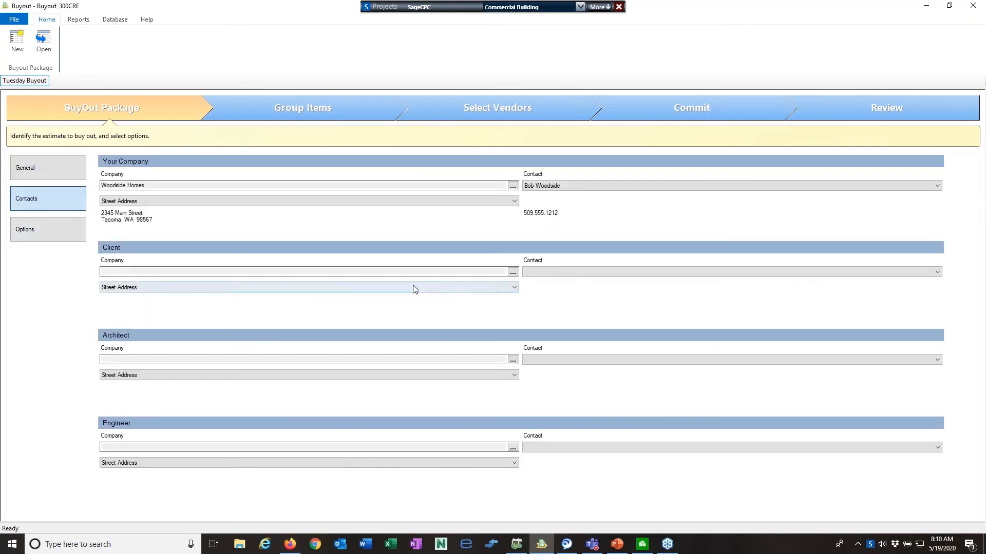
{"action": "left_click", "coordinate": [513, 272]}
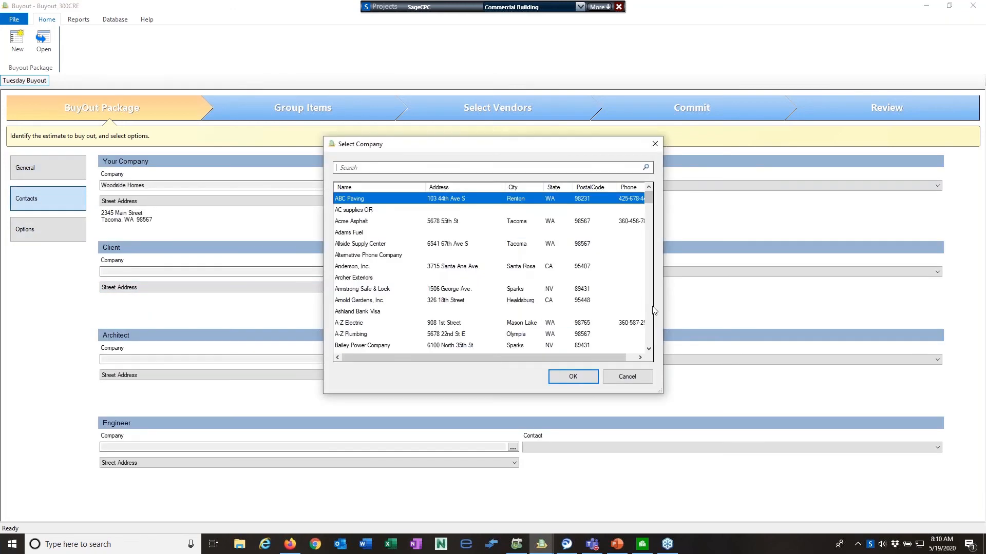
{"action": "left_click", "coordinate": [650, 313]}
{"action": "left_click", "coordinate": [370, 256]}
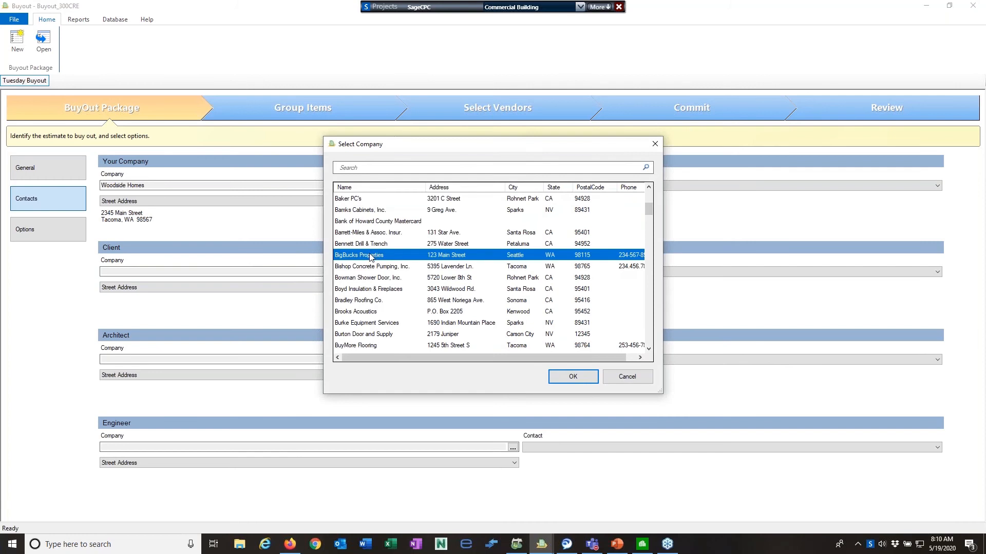
{"action": "left_click", "coordinate": [571, 376]}
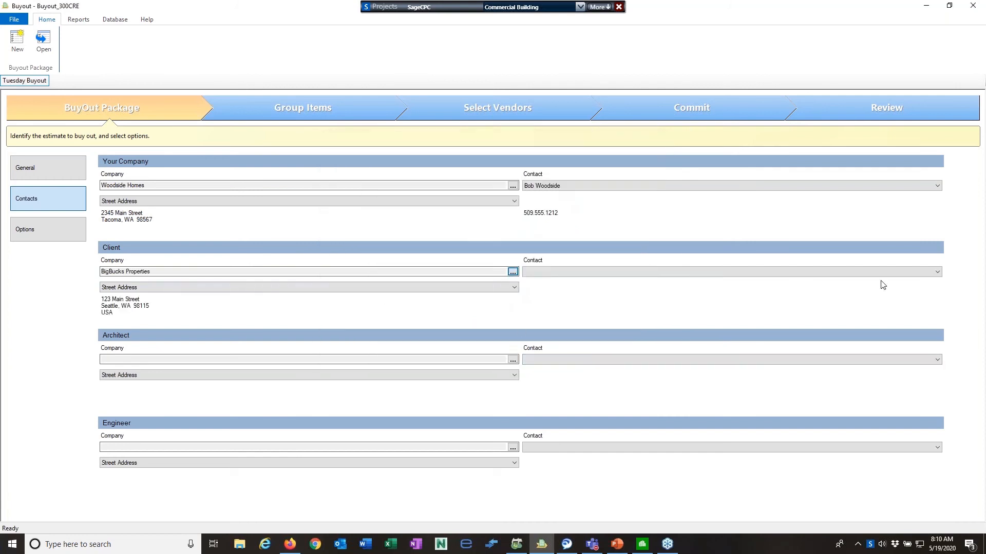
{"action": "left_click", "coordinate": [937, 272]}
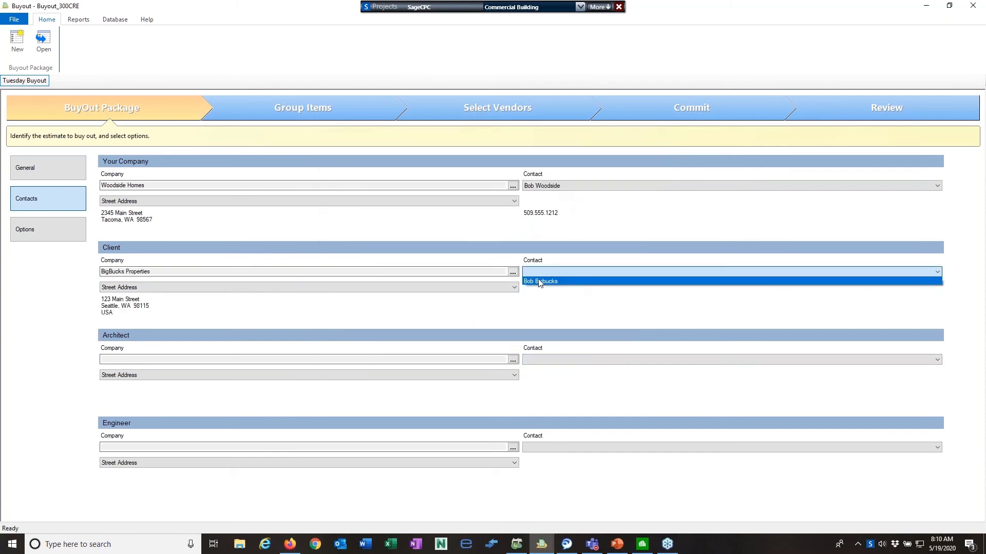
{"action": "left_click", "coordinate": [639, 282]}
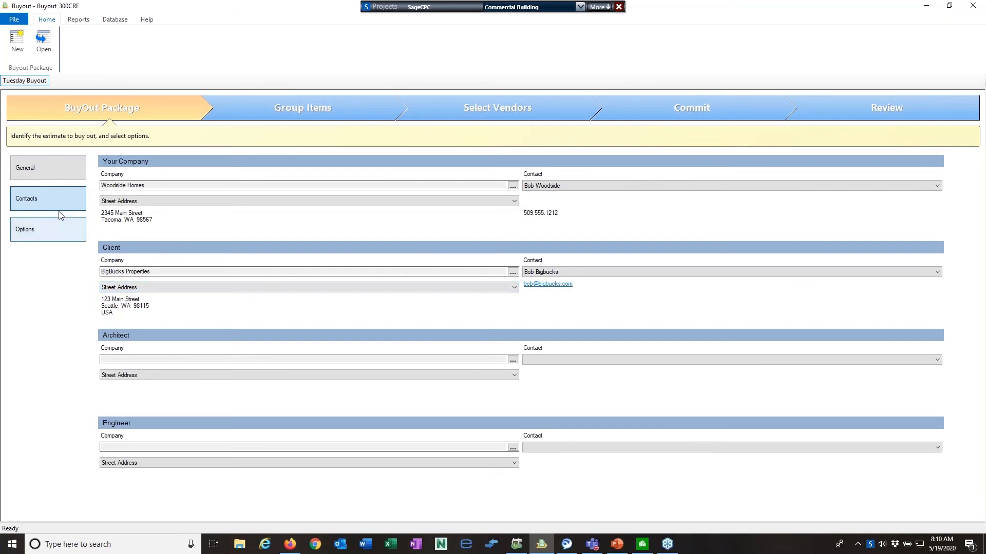
Review the package Options and grouping pages, then return to the General page's estimates list
{"action": "left_click", "coordinate": [38, 228]}
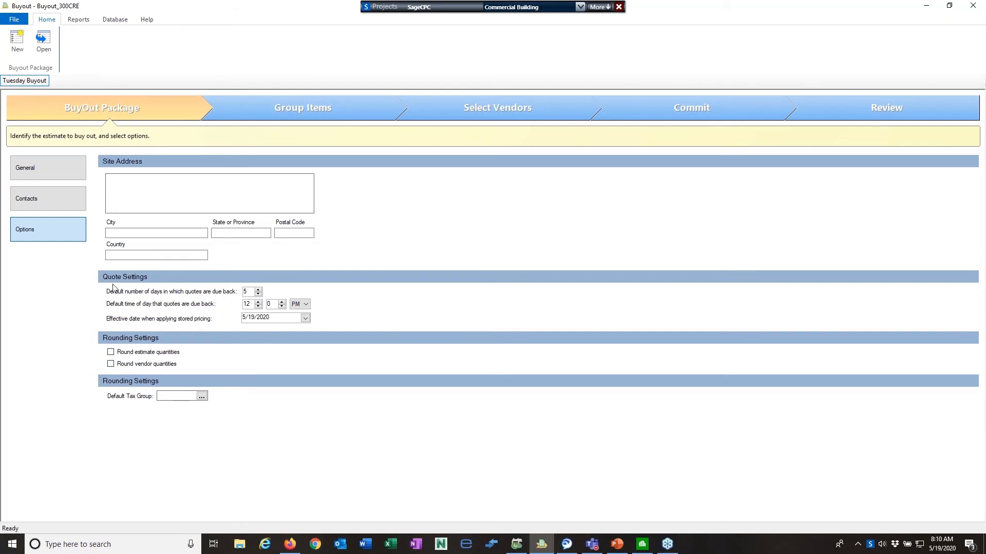
{"action": "left_click", "coordinate": [266, 111]}
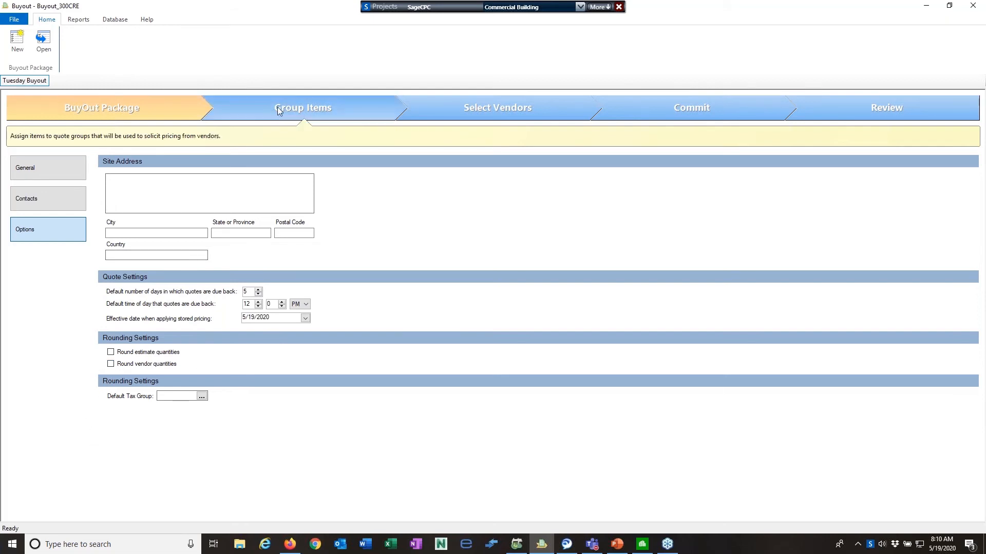
{"action": "left_click", "coordinate": [118, 109]}
{"action": "left_click", "coordinate": [35, 170]}
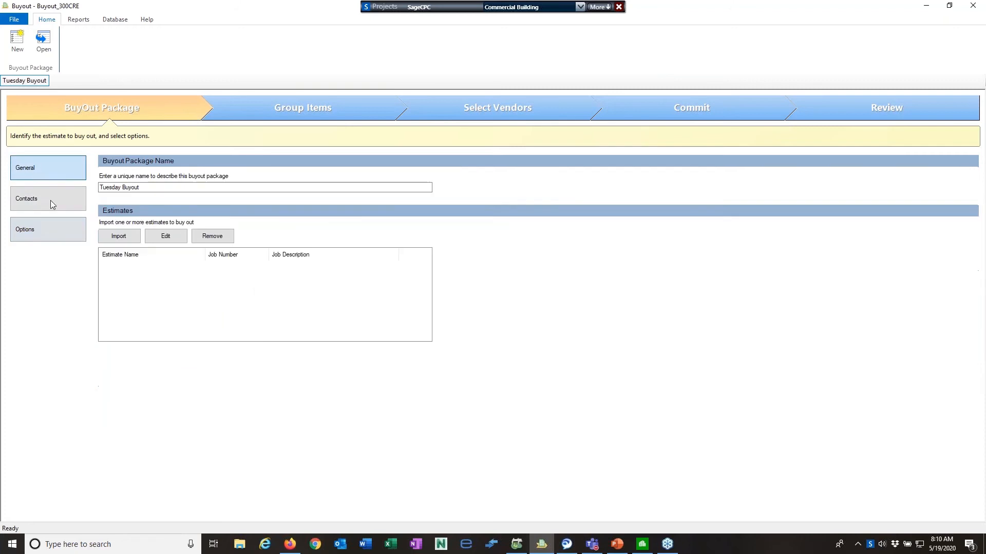
{"action": "left_click", "coordinate": [121, 238]}
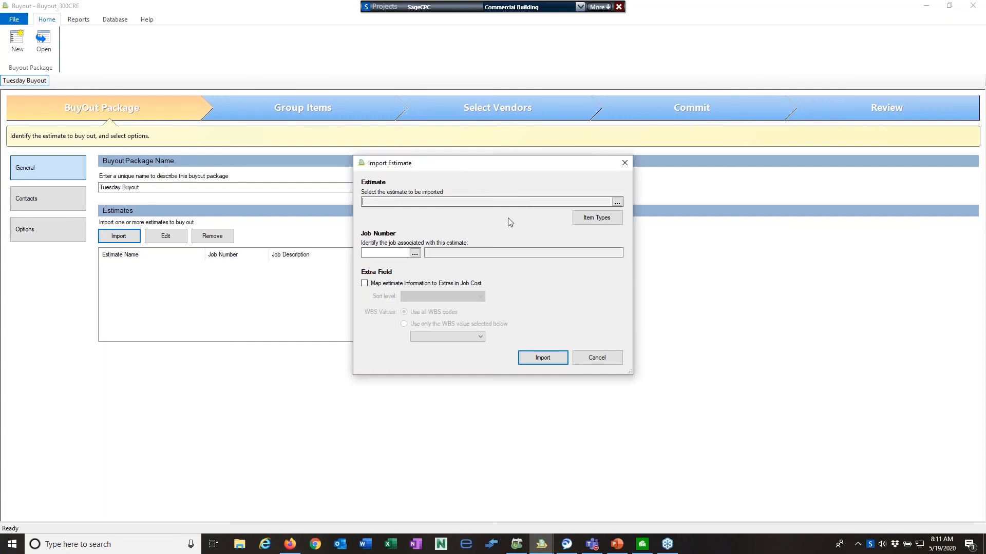
Import BO Demonstration Estimate from Demonstration Estimates, linked to job 99-013 Buyout Demonstration Job
{"action": "left_click", "coordinate": [617, 203]}
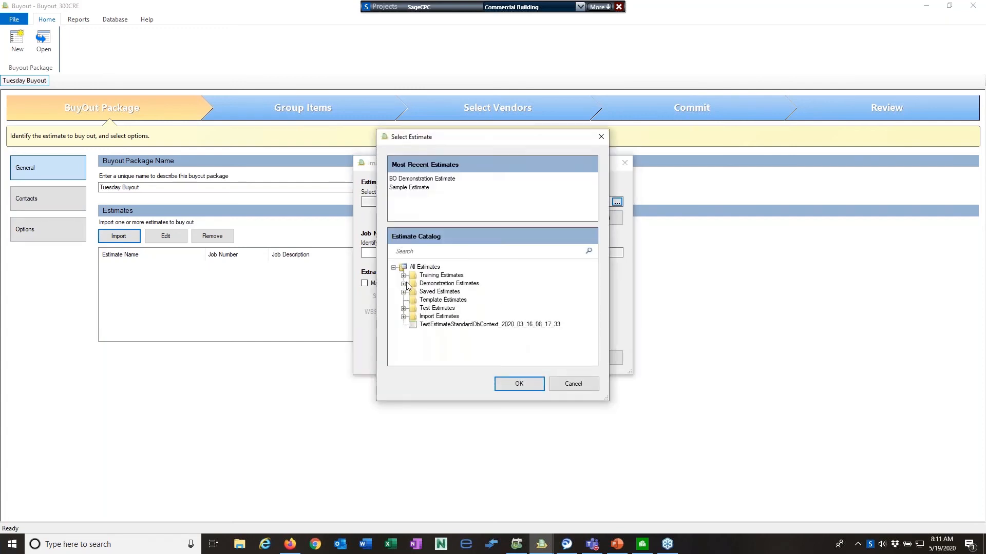
{"action": "left_click", "coordinate": [403, 284]}
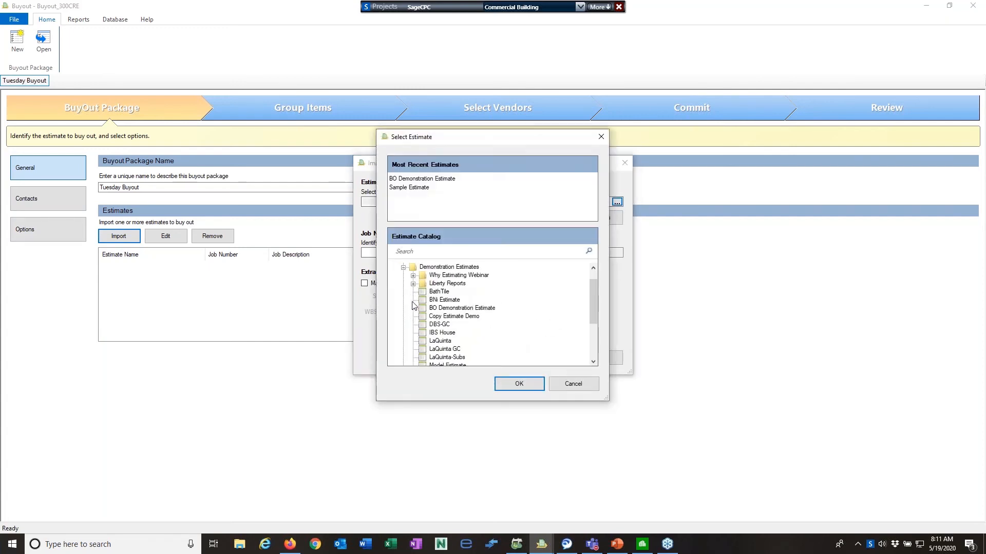
{"action": "left_click", "coordinate": [467, 309]}
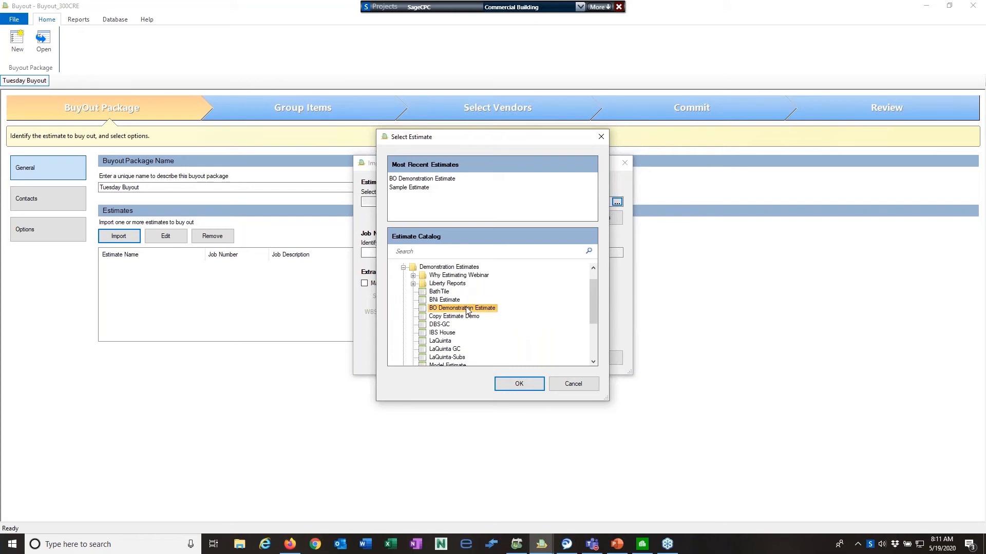
{"action": "left_click", "coordinate": [527, 386]}
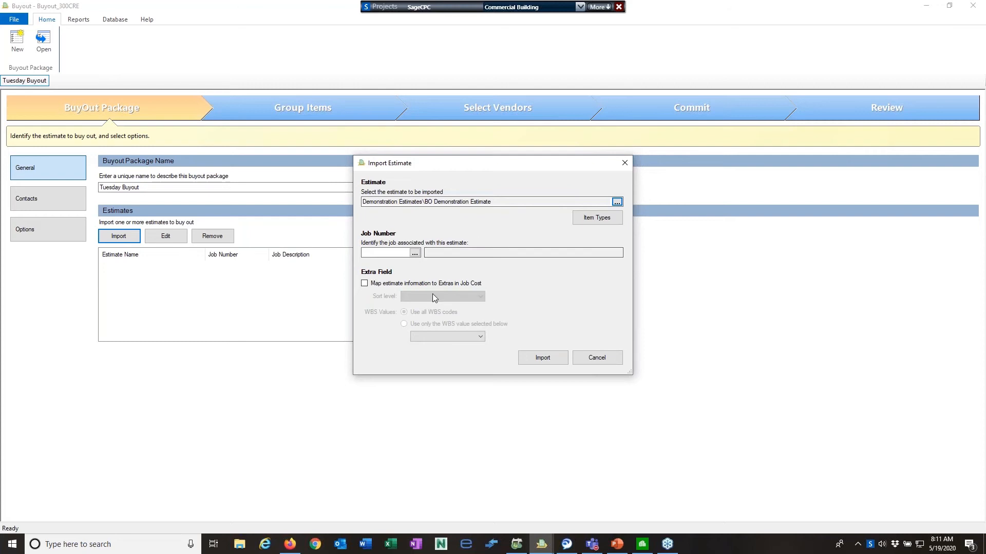
{"action": "left_click", "coordinate": [416, 253]}
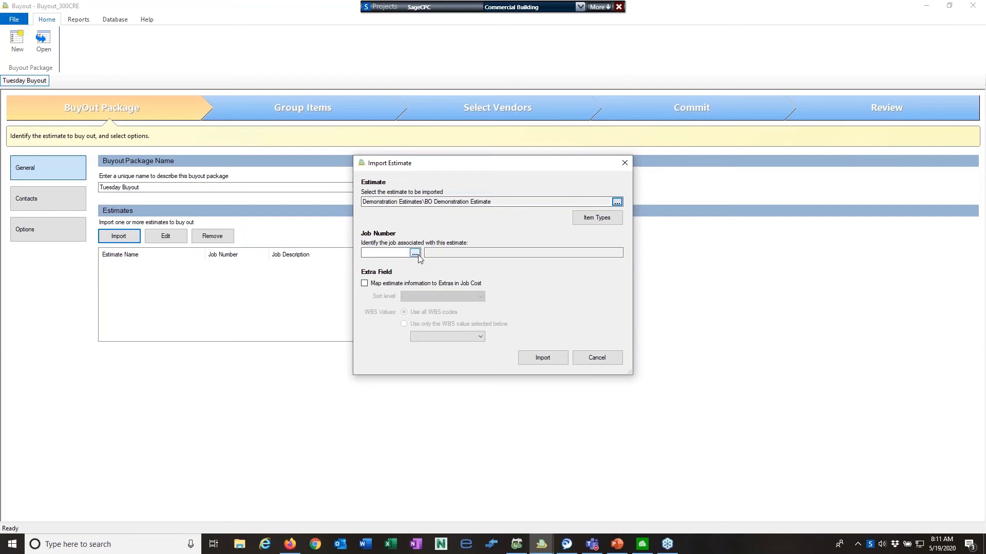
{"action": "left_click_drag", "start_coordinate": [576, 250], "coordinate": [581, 313]}
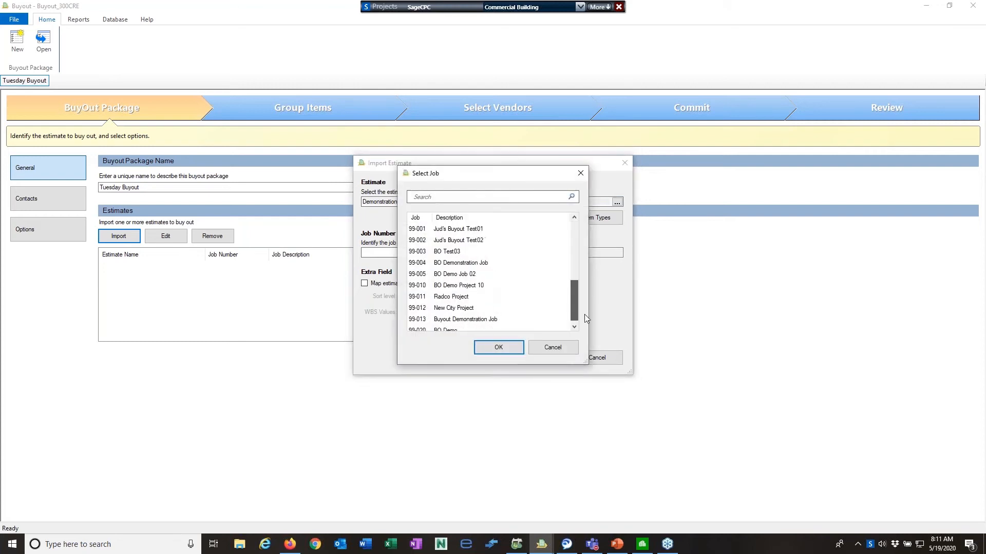
{"action": "left_click", "coordinate": [465, 311]}
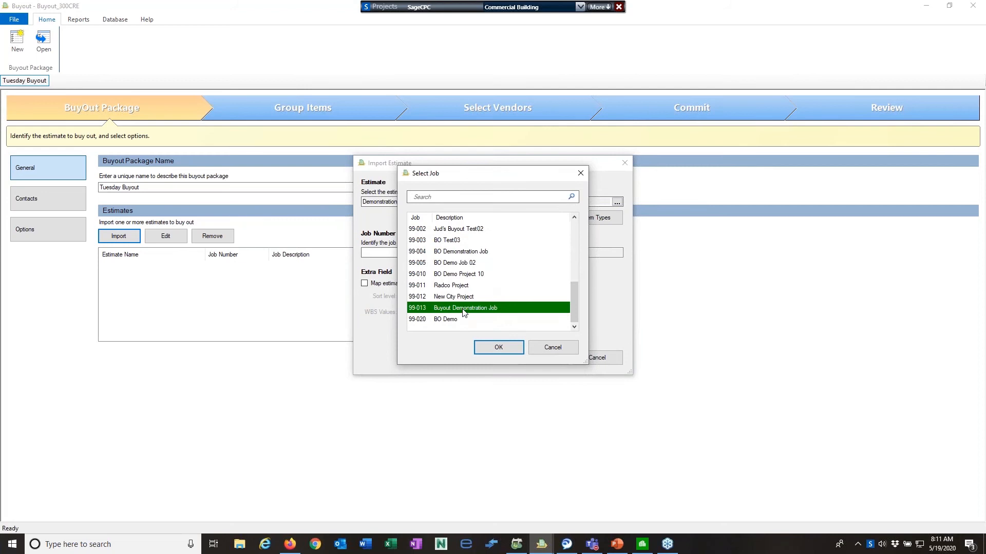
{"action": "left_click", "coordinate": [498, 349]}
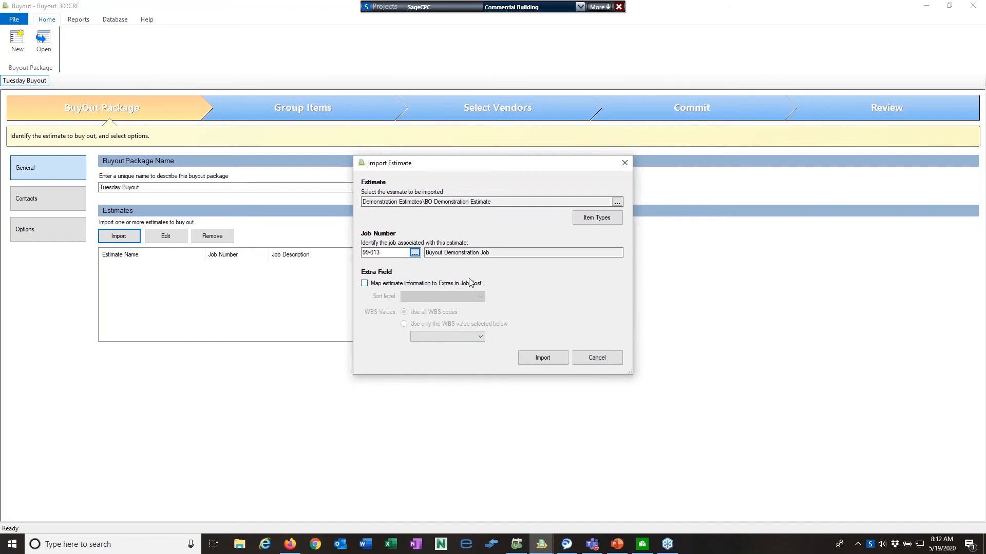
{"action": "left_click", "coordinate": [544, 359]}
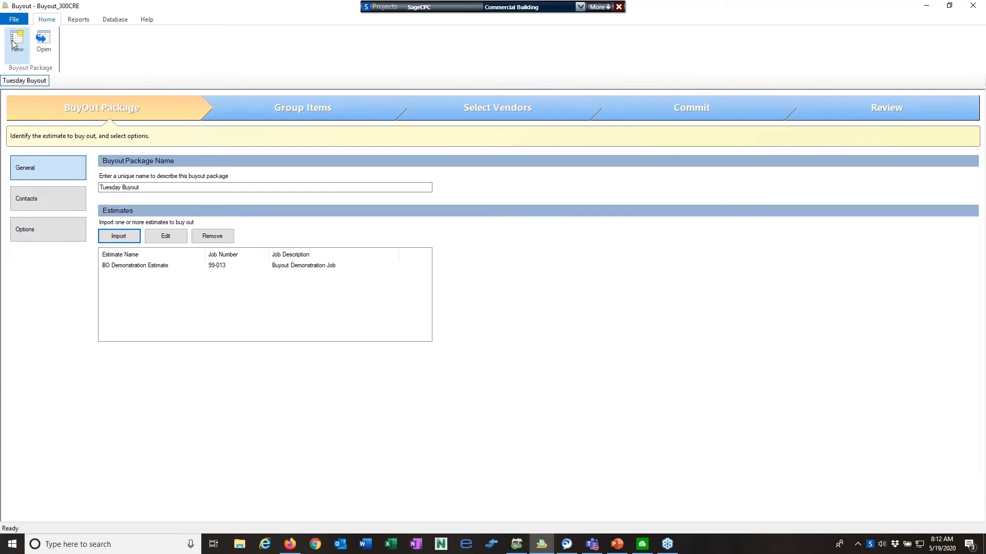
Open Buyout Options from the File menu and view its Import Settings
{"action": "left_click", "coordinate": [13, 21]}
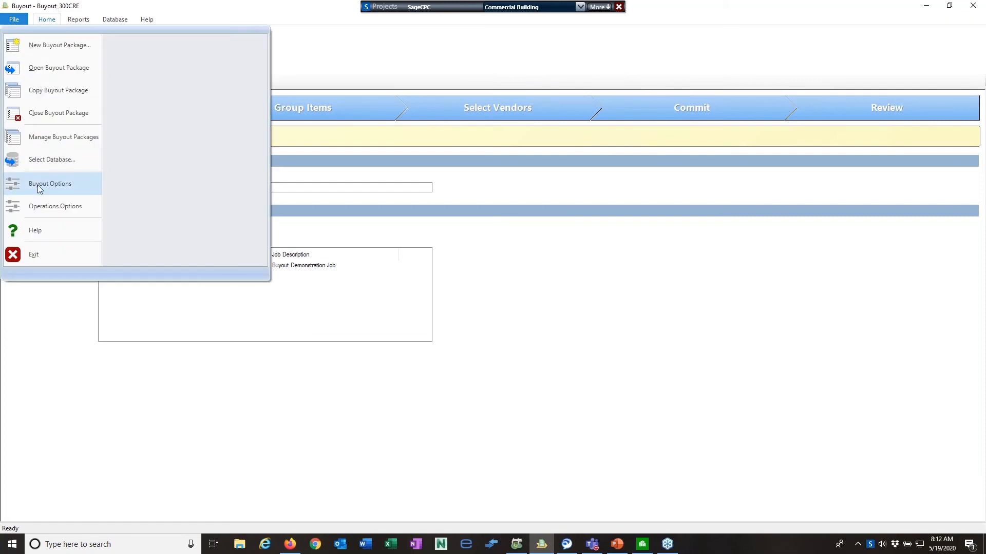
{"action": "left_click", "coordinate": [38, 185]}
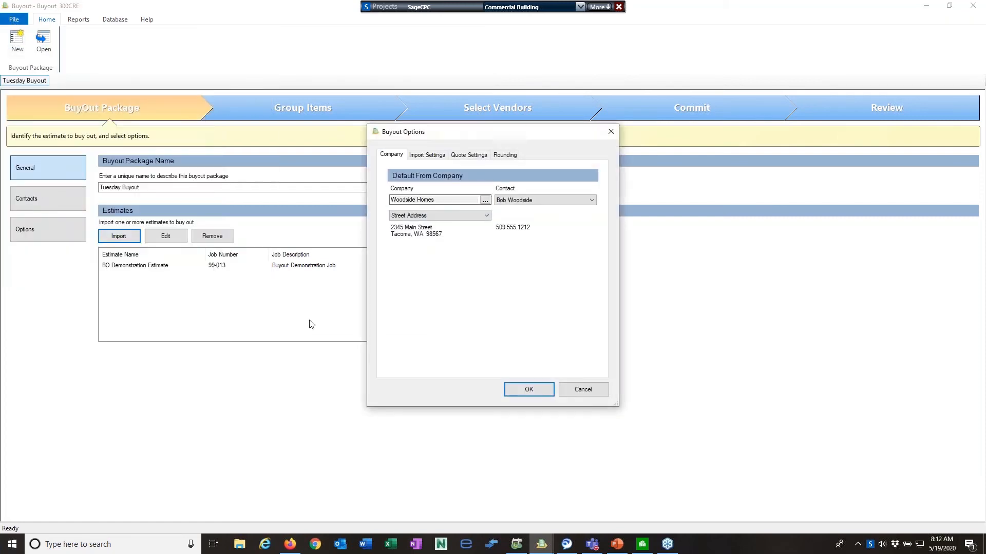
{"action": "left_click", "coordinate": [426, 158]}
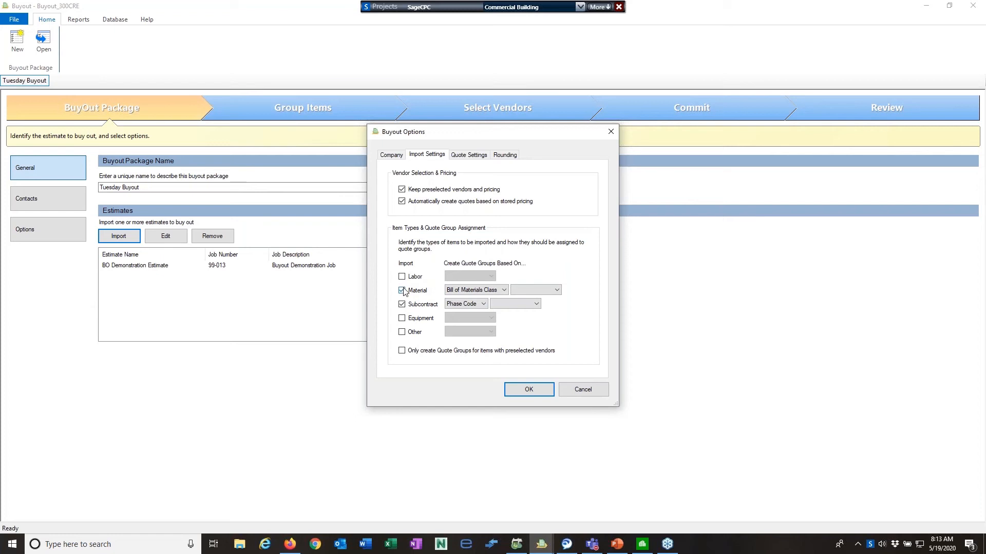
Keep material quote groups by Bill of Materials Class with no second grouping level
{"action": "left_click", "coordinate": [502, 290]}
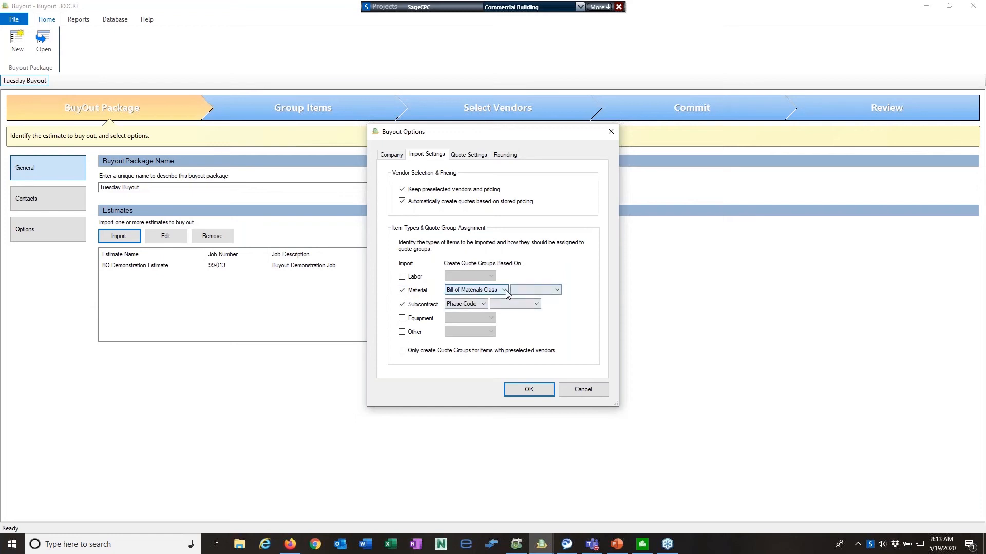
{"action": "left_click_drag", "start_coordinate": [530, 312], "coordinate": [530, 306]}
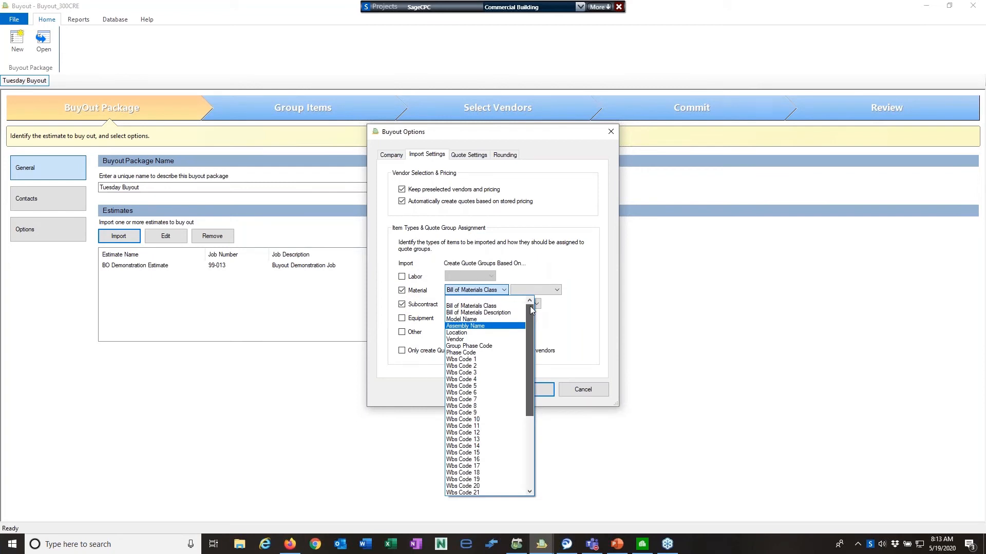
{"action": "mouse_move", "coordinate": [530, 310]}
{"action": "left_mouse_down"}
{"action": "mouse_move", "coordinate": [534, 410]}
{"action": "mouse_move", "coordinate": [532, 297]}
{"action": "left_mouse_up"}
{"action": "left_click", "coordinate": [571, 266]}
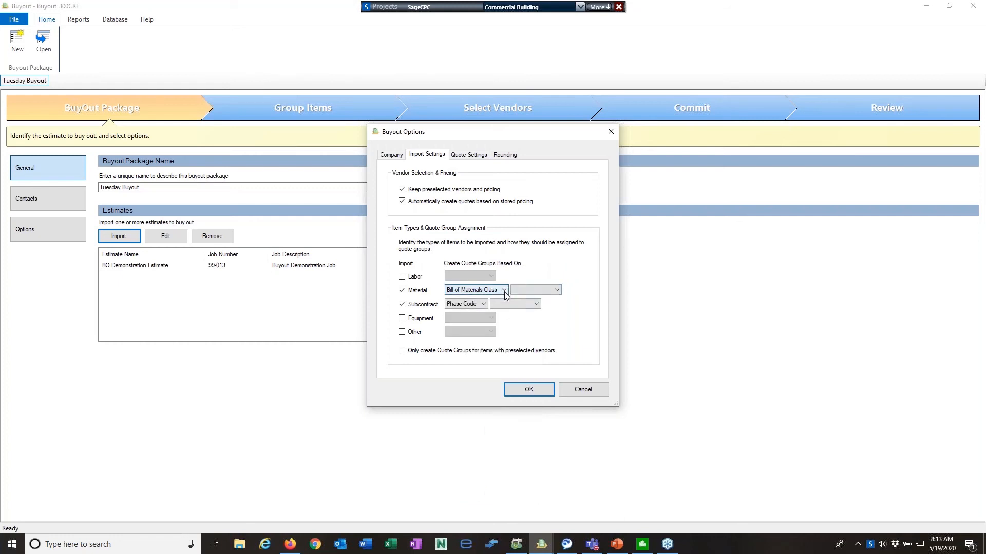
{"action": "left_click", "coordinate": [558, 291]}
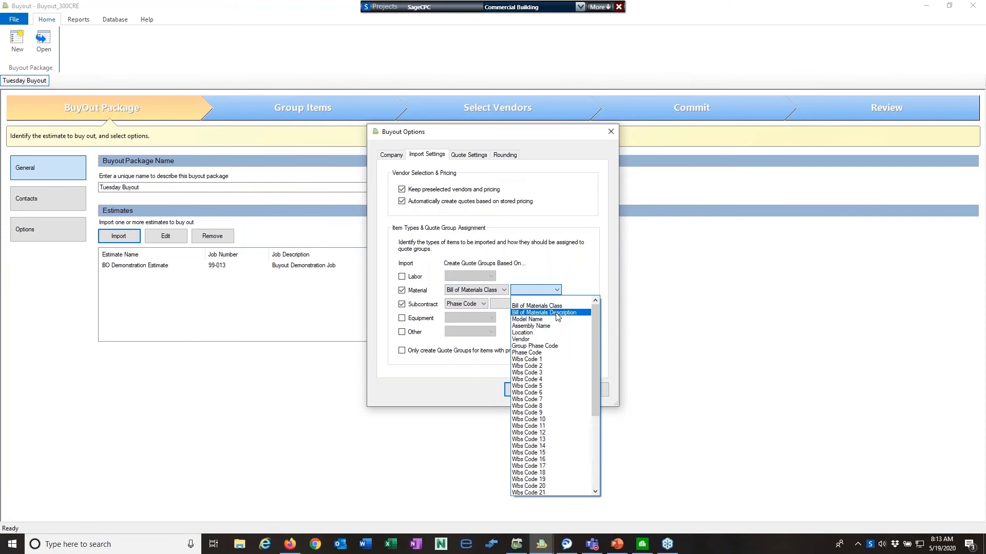
{"action": "left_click", "coordinate": [582, 260]}
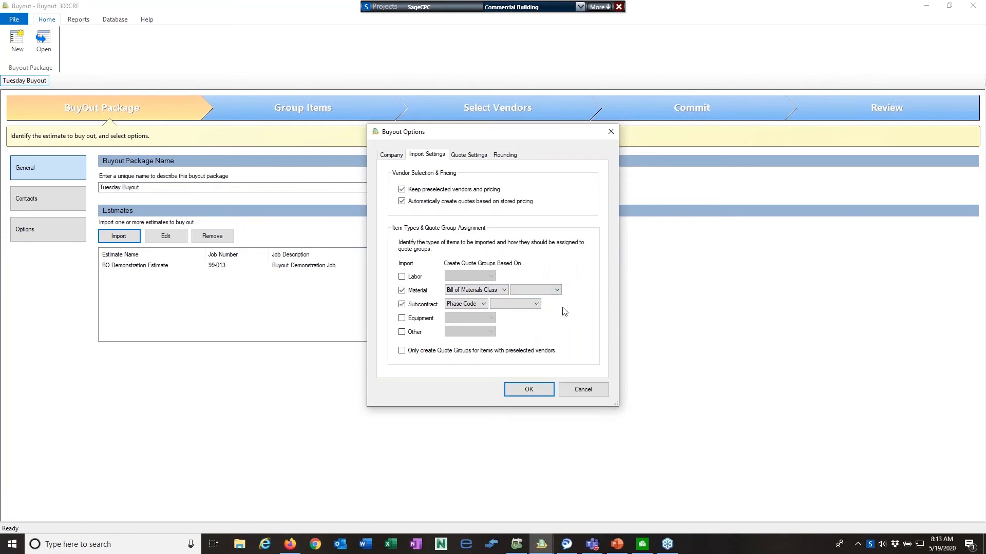
{"action": "left_click", "coordinate": [558, 291]}
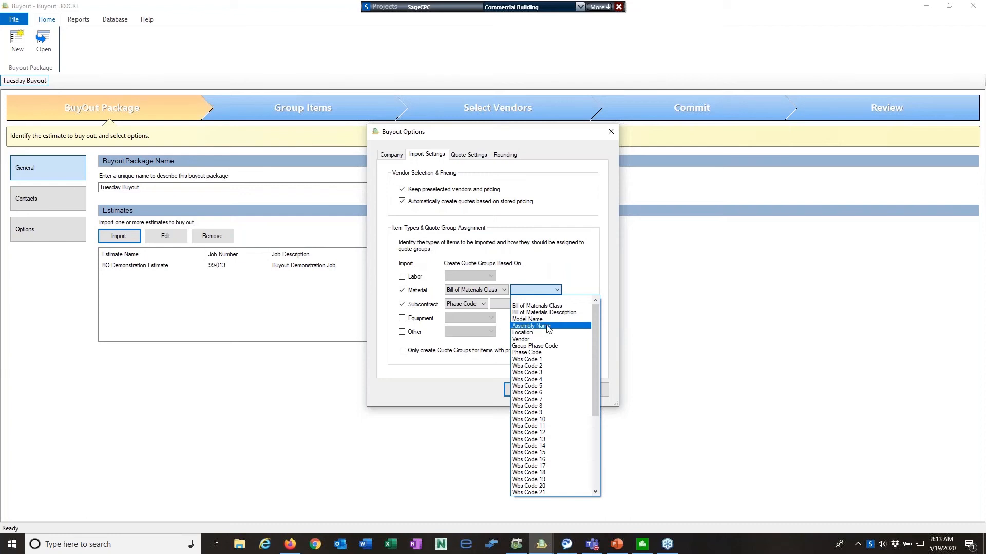
{"action": "left_click", "coordinate": [584, 259]}
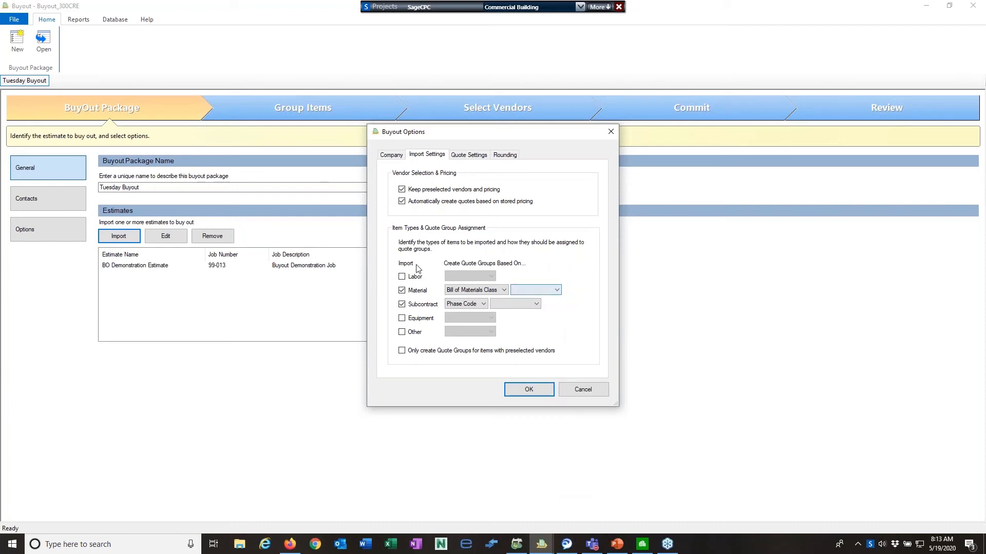
Leave subcontract grouping on Phase Code and view the Quote Settings
{"action": "left_click", "coordinate": [484, 304]}
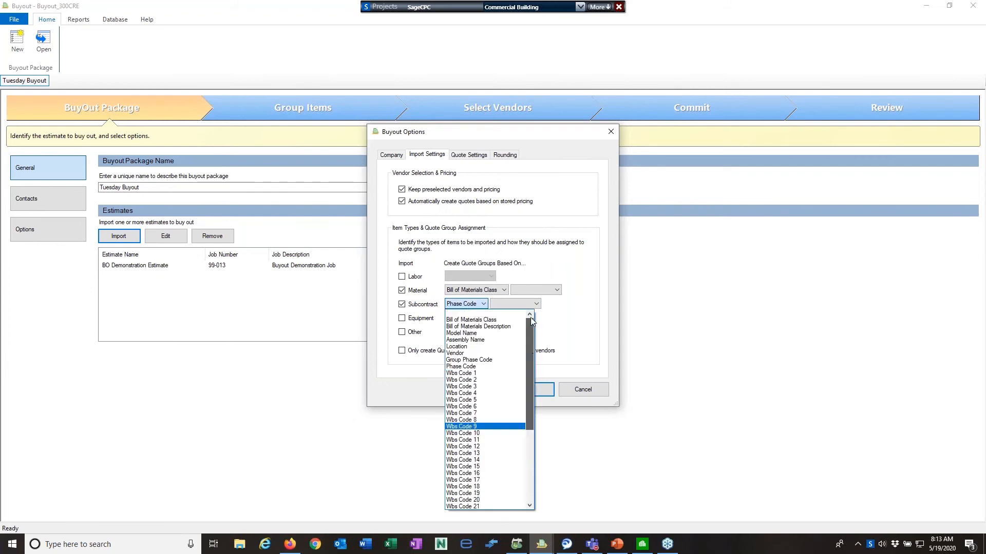
{"action": "left_click", "coordinate": [588, 316]}
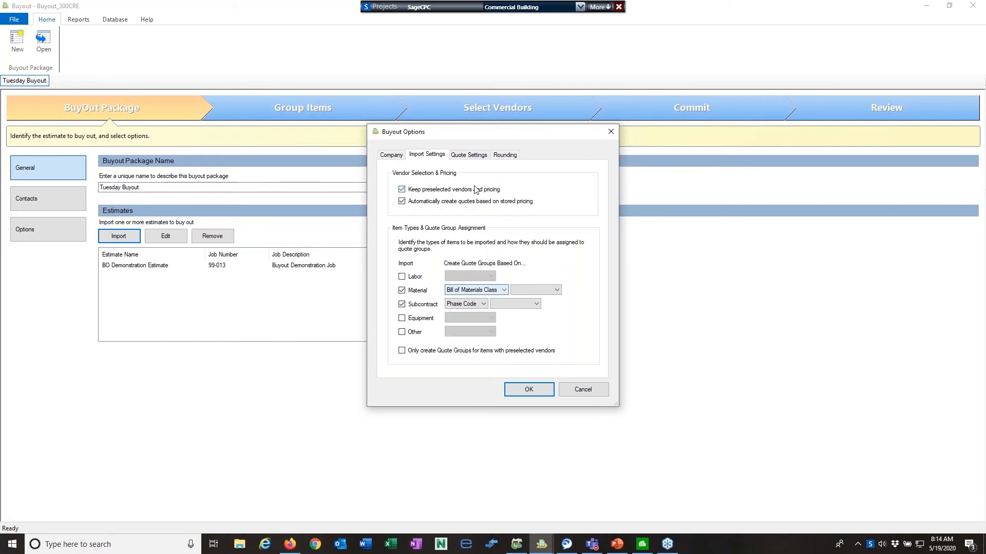
{"action": "left_click", "coordinate": [473, 156]}
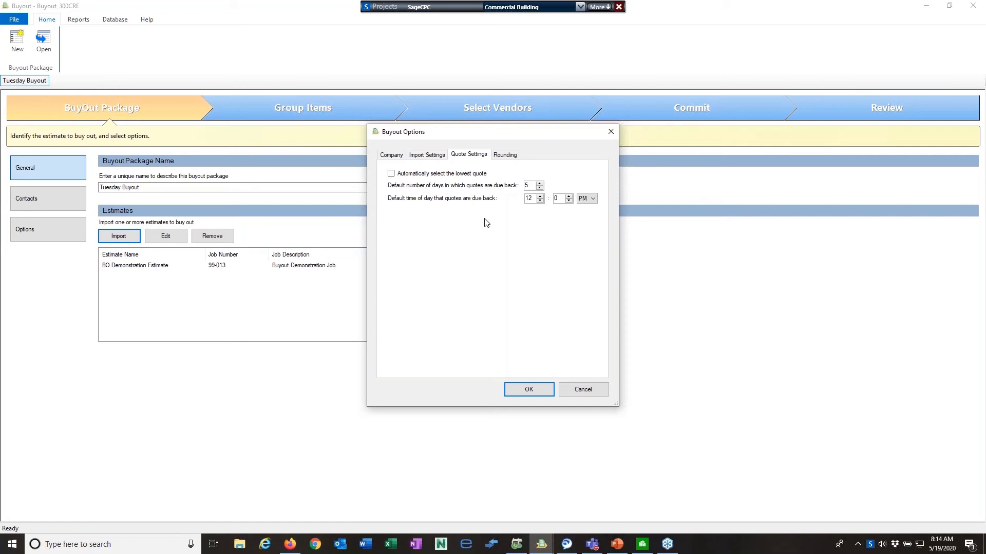
Review the Rounding and Company settings, then accept Buyout Options with OK
{"action": "left_click", "coordinate": [504, 160]}
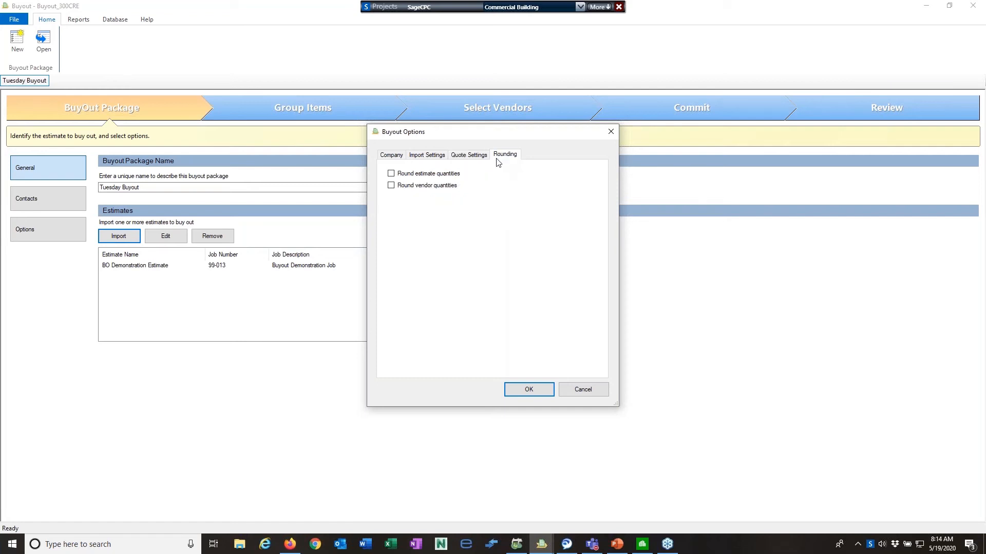
{"action": "left_click", "coordinate": [389, 161]}
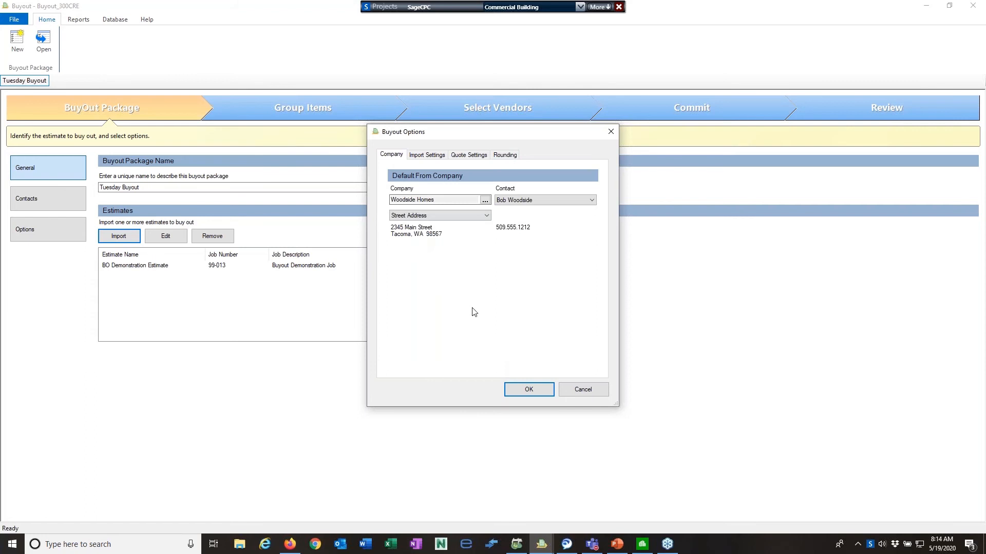
{"action": "left_click", "coordinate": [527, 392]}
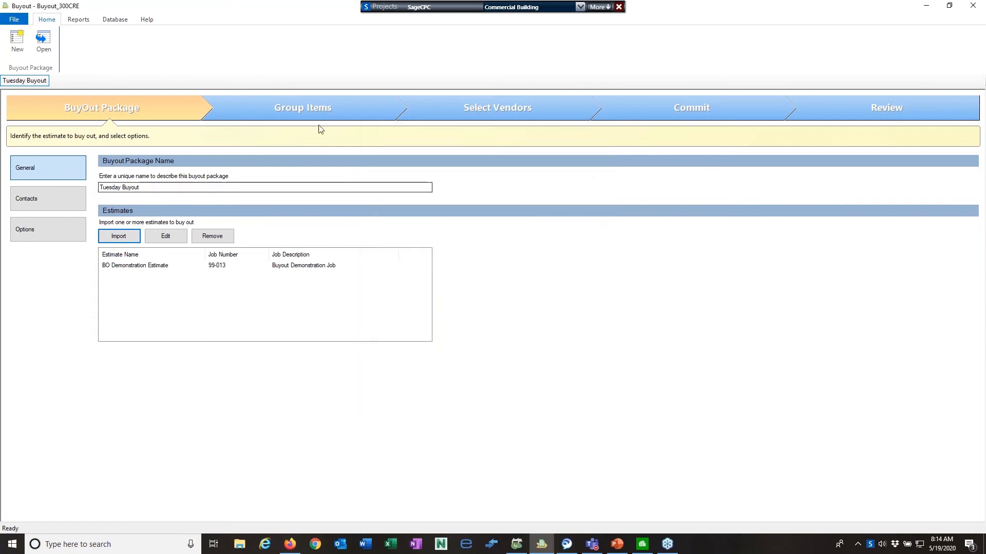
{"action": "left_click", "coordinate": [310, 111]}
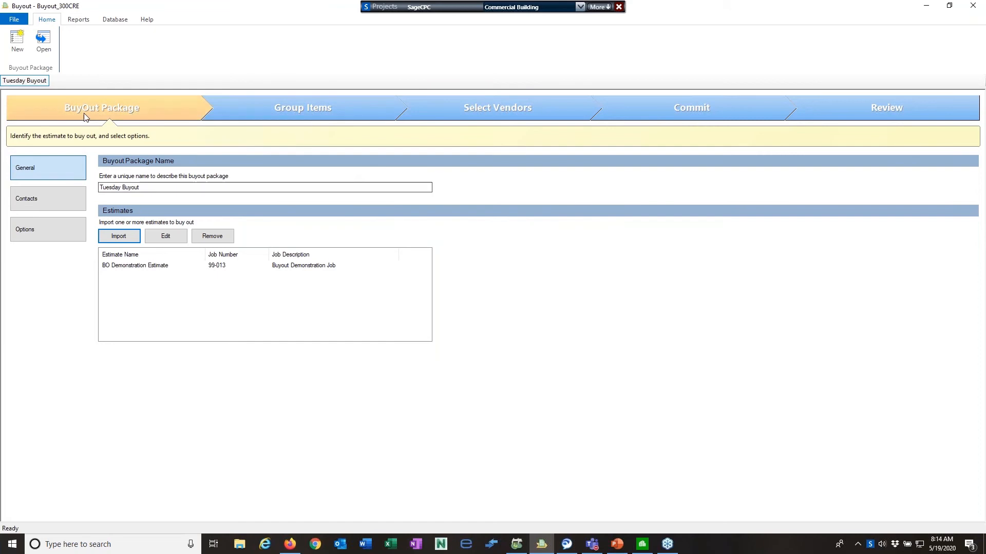
Go to Group Items and set the view to Group Phase & Phase
{"action": "left_click", "coordinate": [340, 111]}
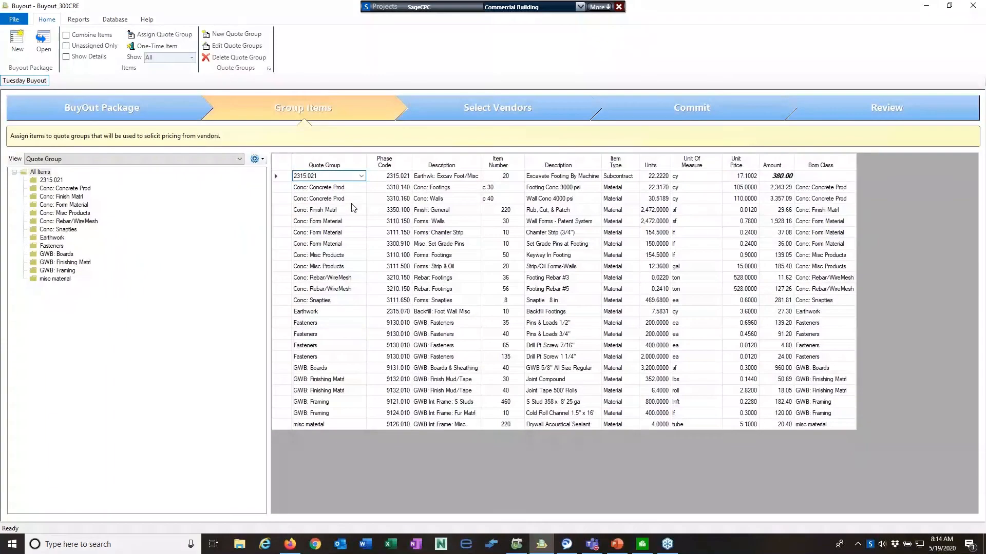
{"action": "left_click", "coordinate": [233, 159]}
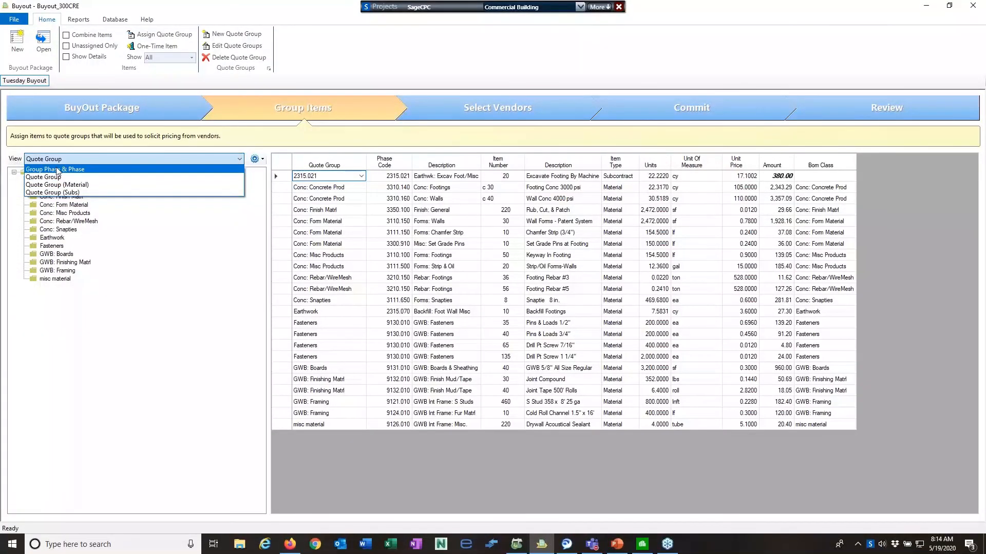
{"action": "left_click", "coordinate": [59, 170]}
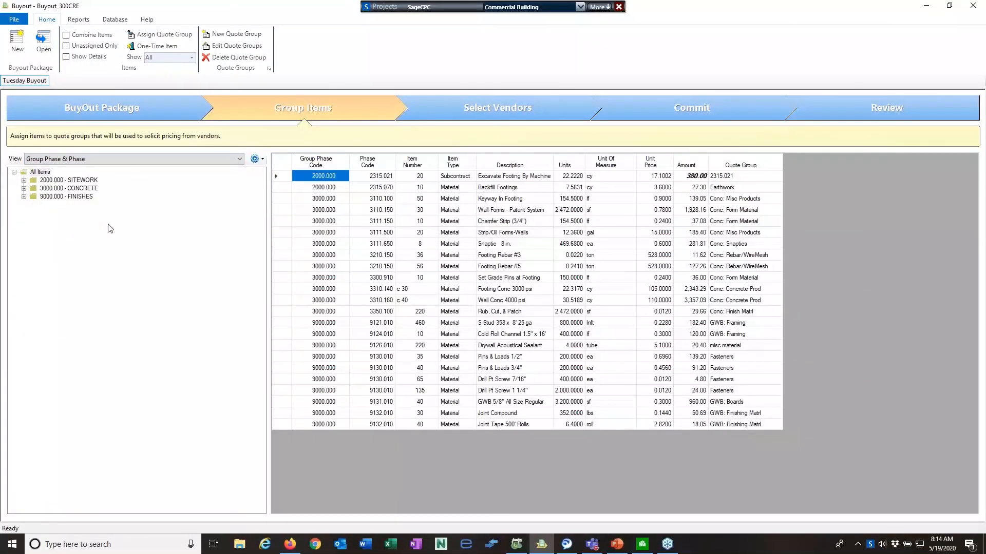
Browse SITEWORK, CONCRETE and FINISHES items, including GWB: Fasteners and GWB: Finish Mud/Tape
{"action": "left_click", "coordinate": [23, 180]}
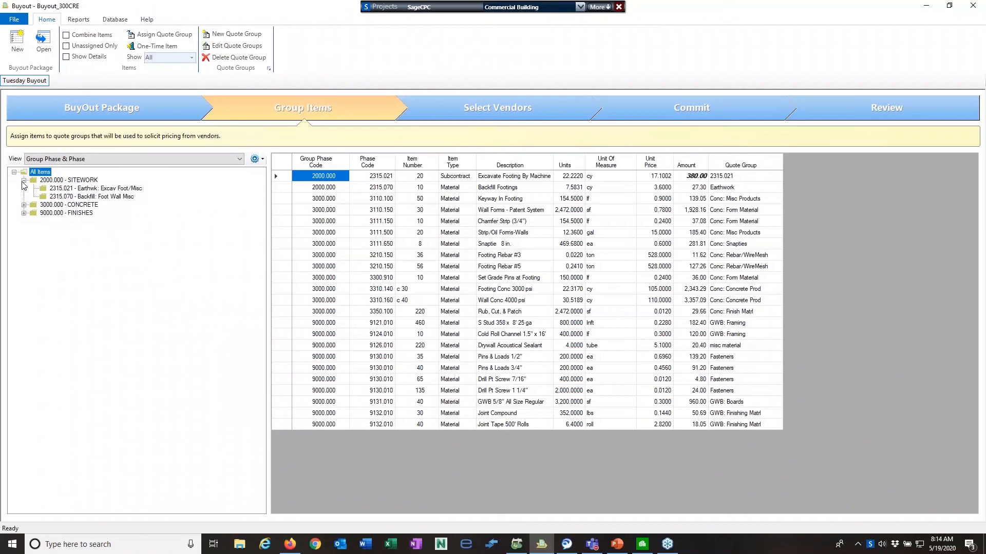
{"action": "left_click", "coordinate": [62, 180]}
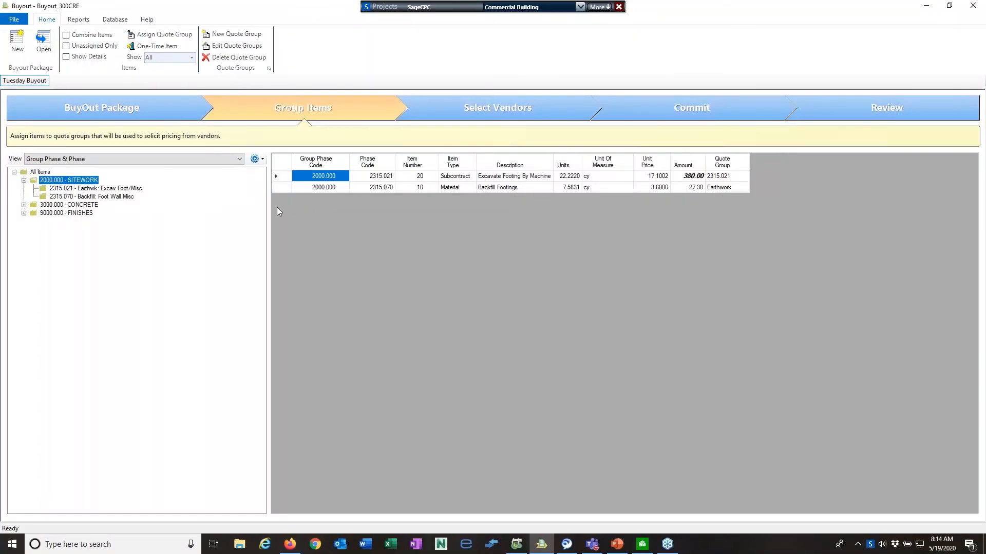
{"action": "left_click", "coordinate": [24, 205]}
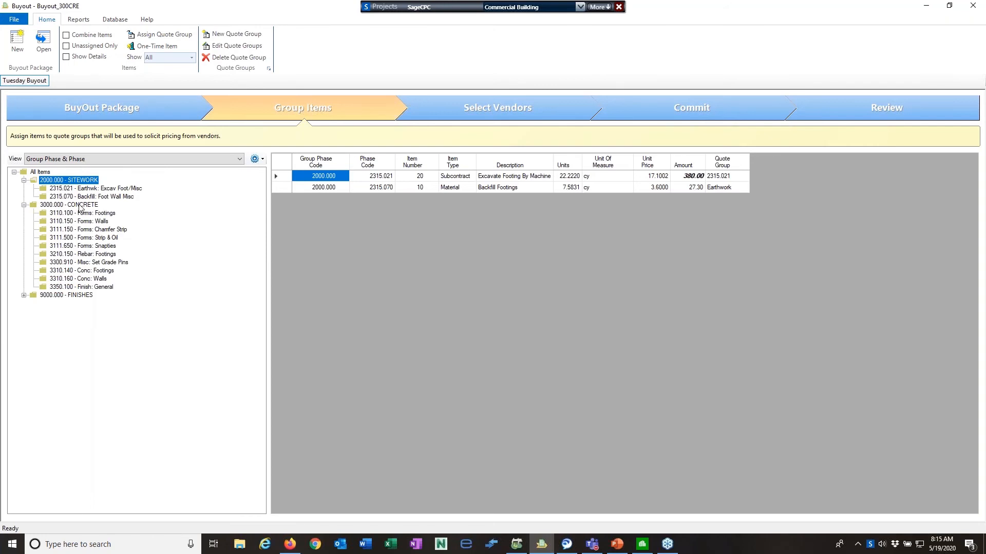
{"action": "left_click", "coordinate": [80, 206]}
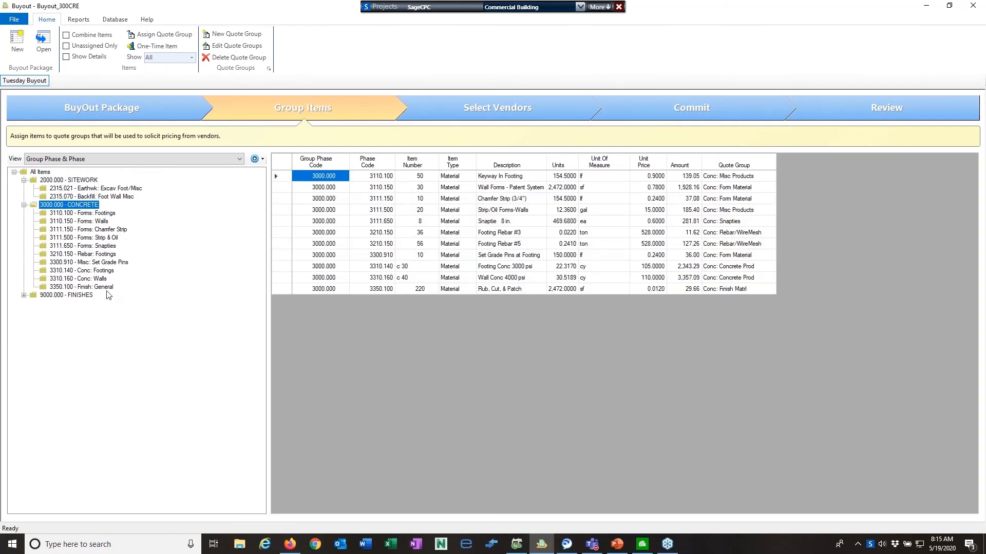
{"action": "left_click", "coordinate": [24, 296]}
{"action": "left_click", "coordinate": [72, 296]}
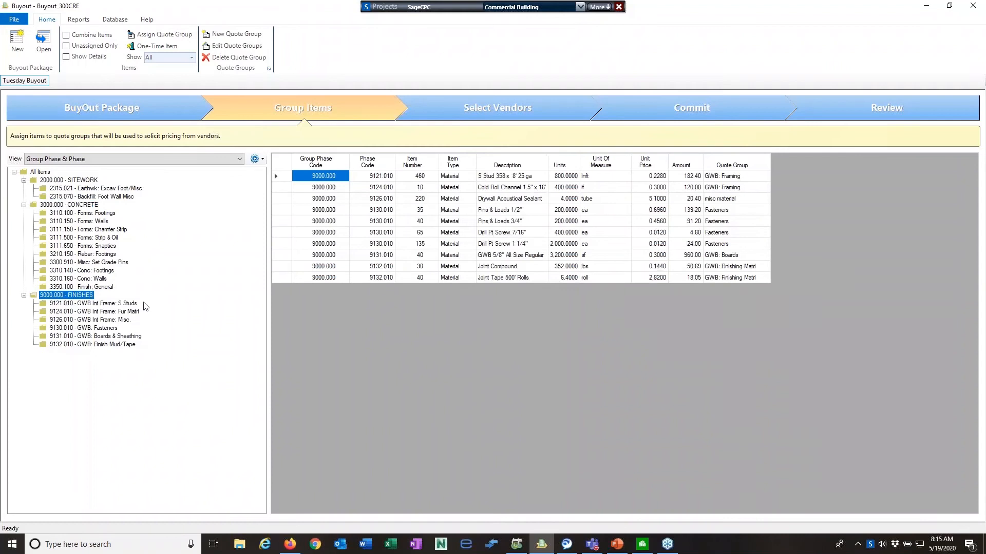
{"action": "left_click", "coordinate": [112, 328]}
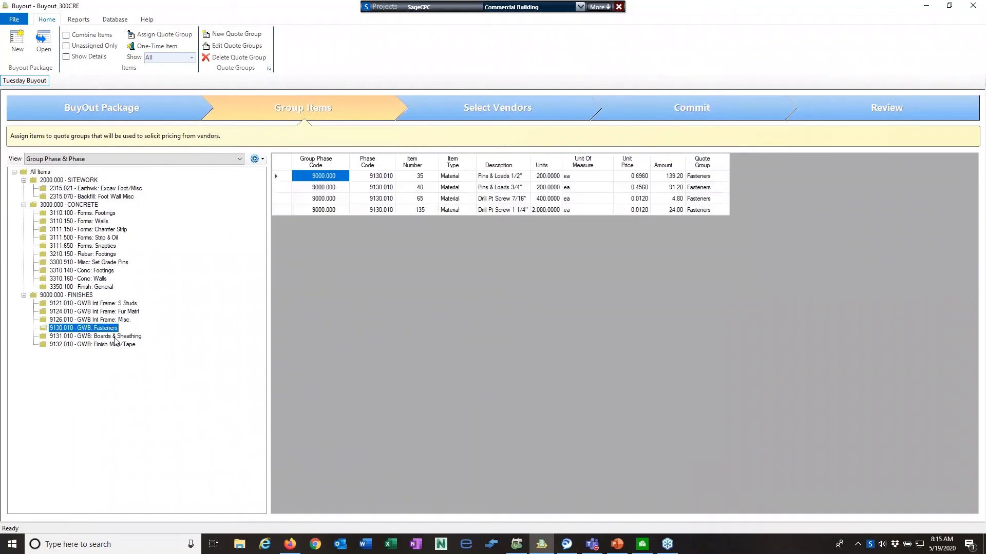
{"action": "left_click", "coordinate": [117, 345]}
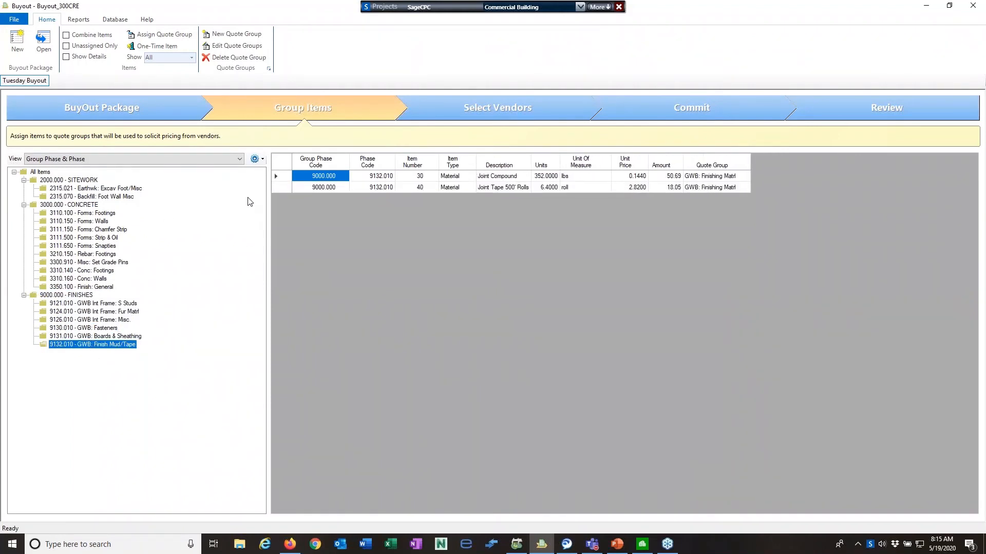
{"action": "left_click", "coordinate": [239, 160]}
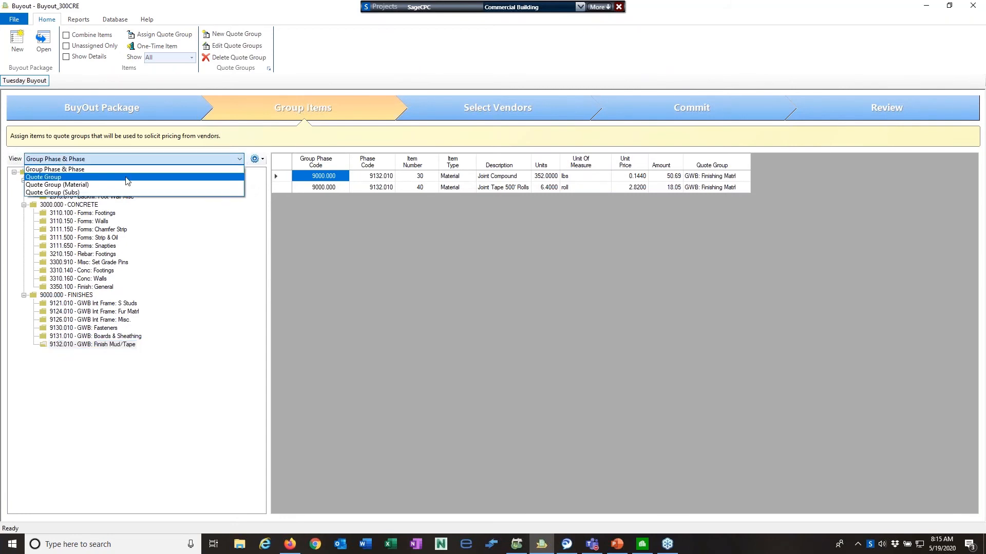
Group items by Quote Group and inspect Conc: Concrete Prod, Conc: Finish Matrl and 2315.021
{"action": "left_click", "coordinate": [47, 178]}
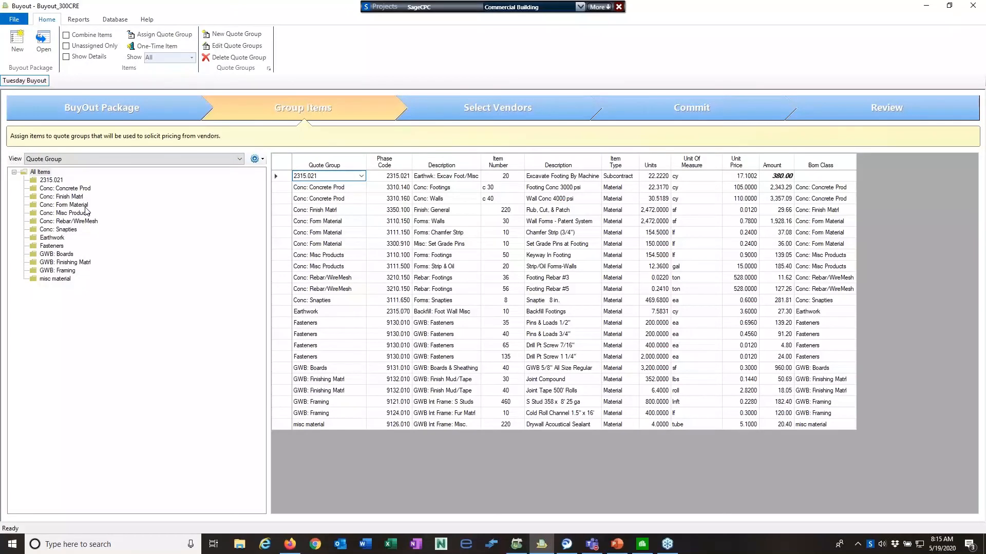
{"action": "left_click", "coordinate": [65, 189]}
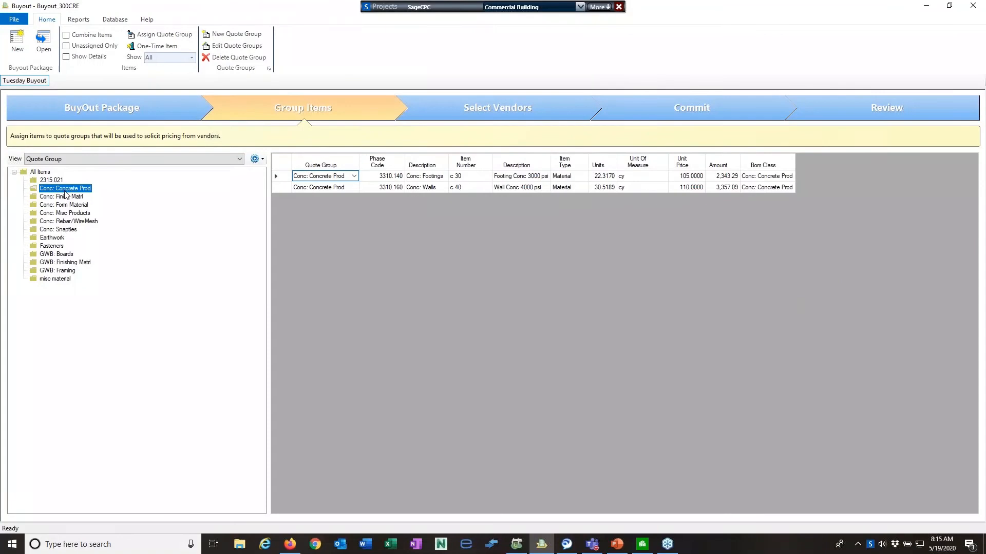
{"action": "left_click", "coordinate": [68, 199]}
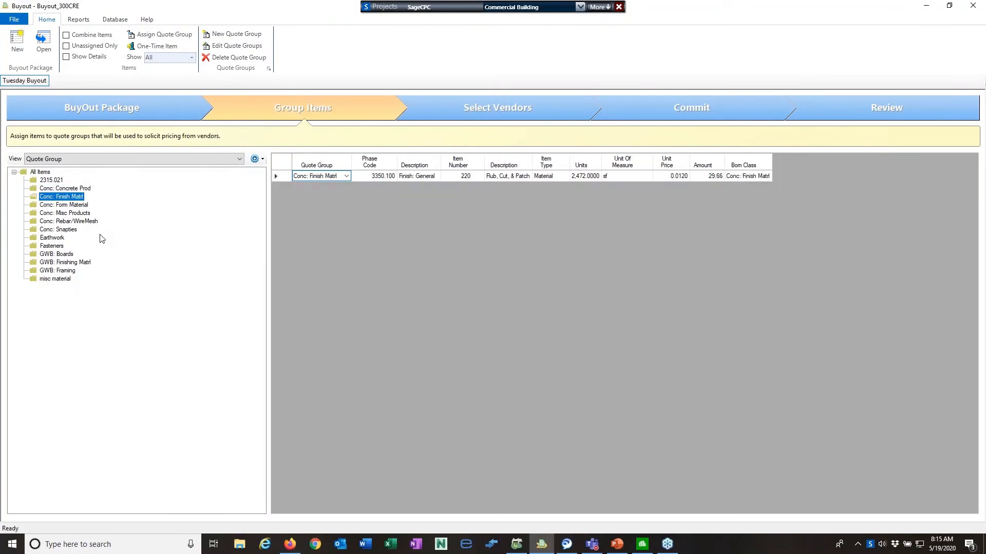
{"action": "left_click", "coordinate": [44, 182]}
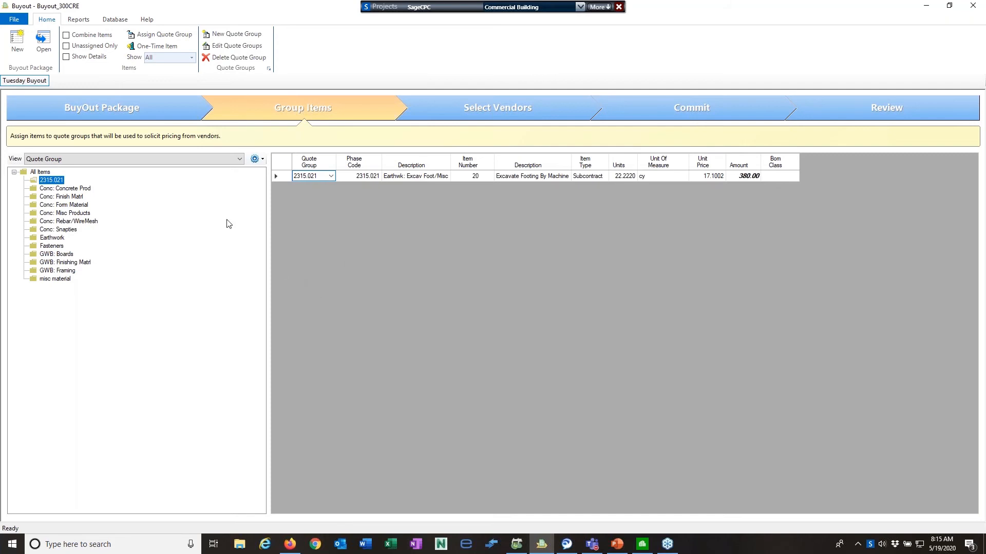
{"action": "left_click", "coordinate": [263, 161]}
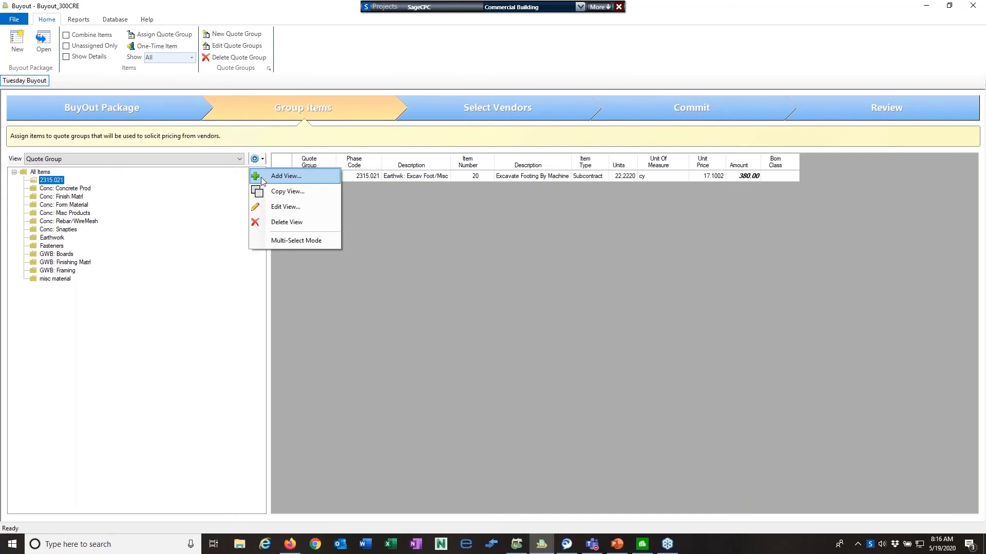
{"action": "left_click", "coordinate": [262, 178]}
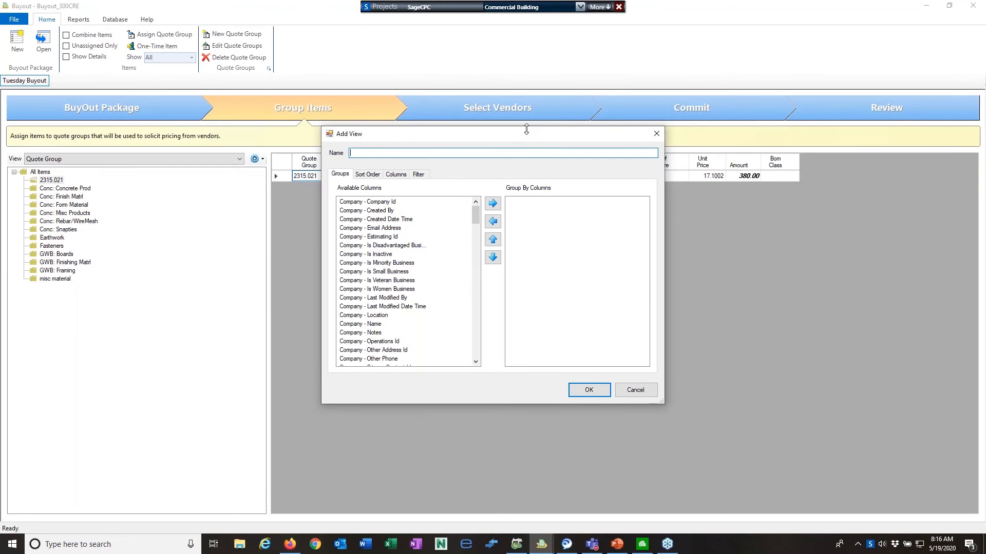
{"action": "left_click_drag", "start_coordinate": [526, 137], "coordinate": [526, 228]}
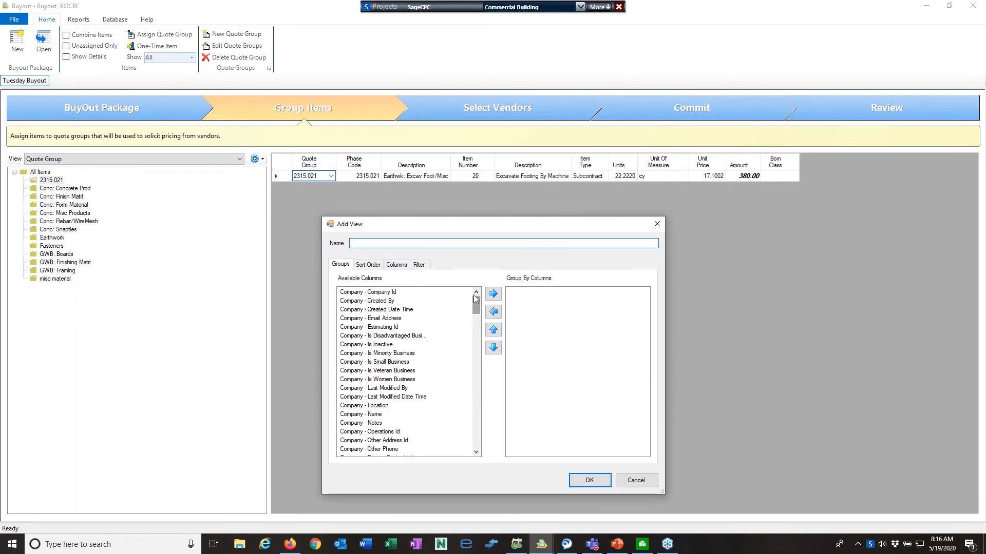
{"action": "left_click", "coordinate": [636, 481]}
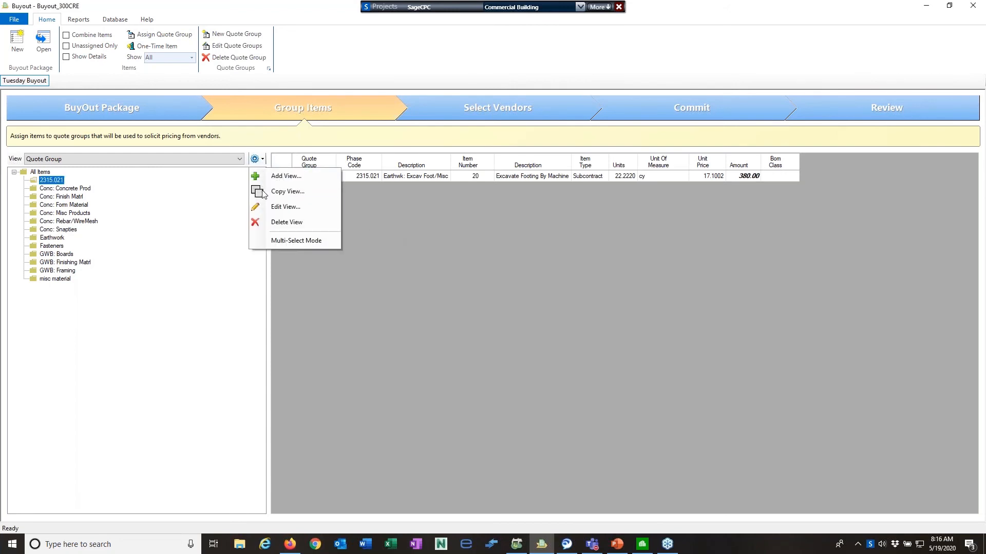
{"action": "left_click", "coordinate": [286, 207]}
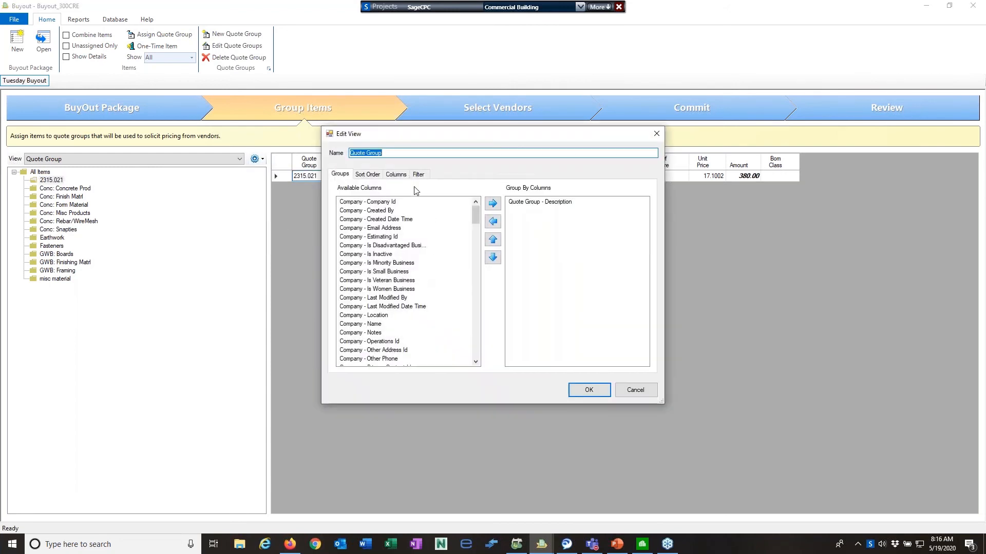
{"action": "left_click", "coordinate": [532, 203]}
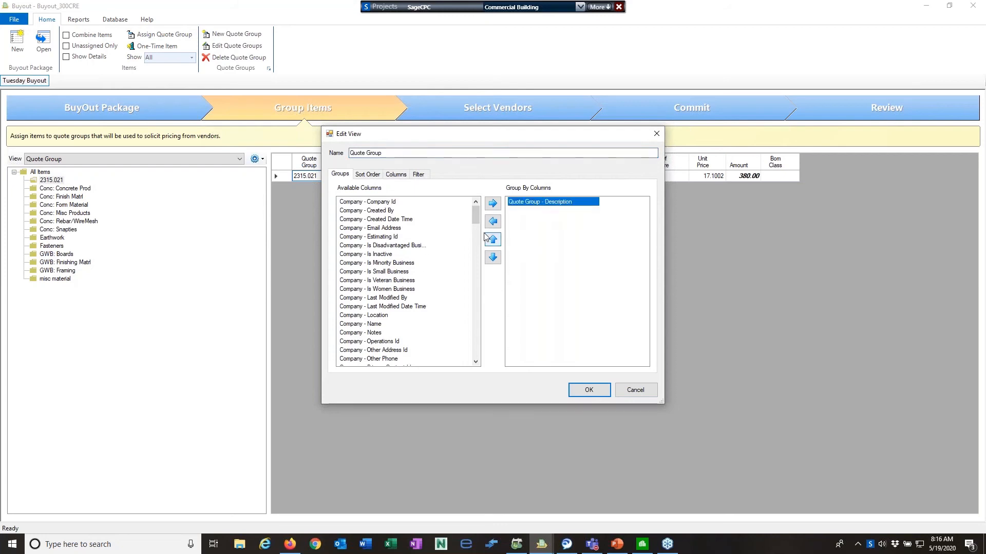
{"action": "left_click", "coordinate": [375, 177]}
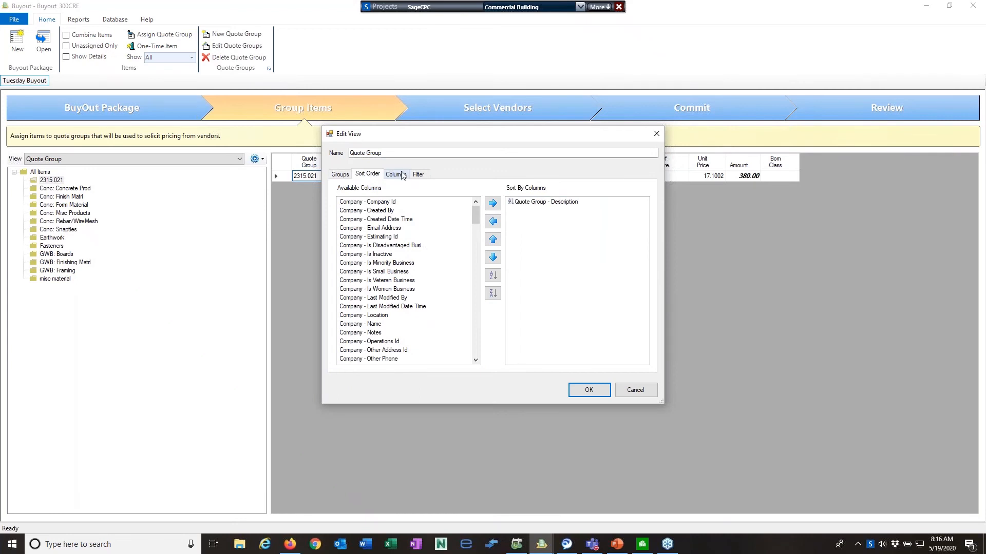
{"action": "left_click", "coordinate": [398, 175]}
{"action": "left_click_drag", "start_coordinate": [512, 141], "coordinate": [530, 239]}
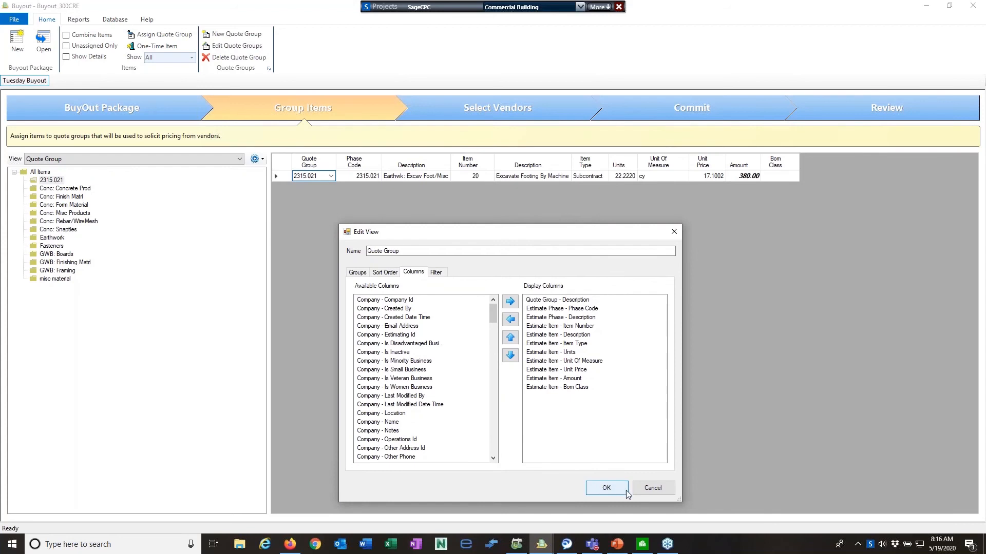
{"action": "left_click", "coordinate": [664, 490]}
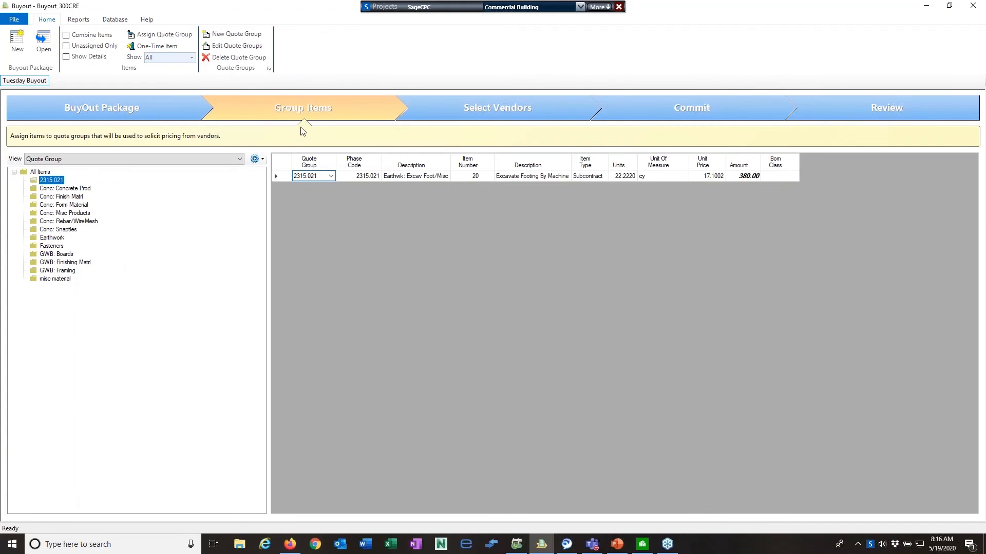
Show all items and move the Snaptie item into Conc: Form Material
{"action": "left_click", "coordinate": [42, 173]}
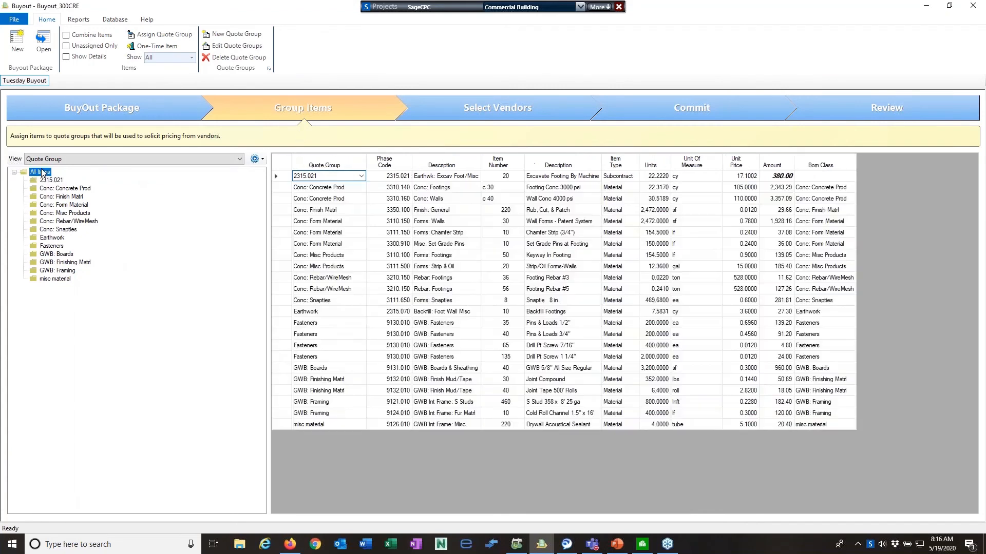
{"action": "left_click", "coordinate": [324, 302]}
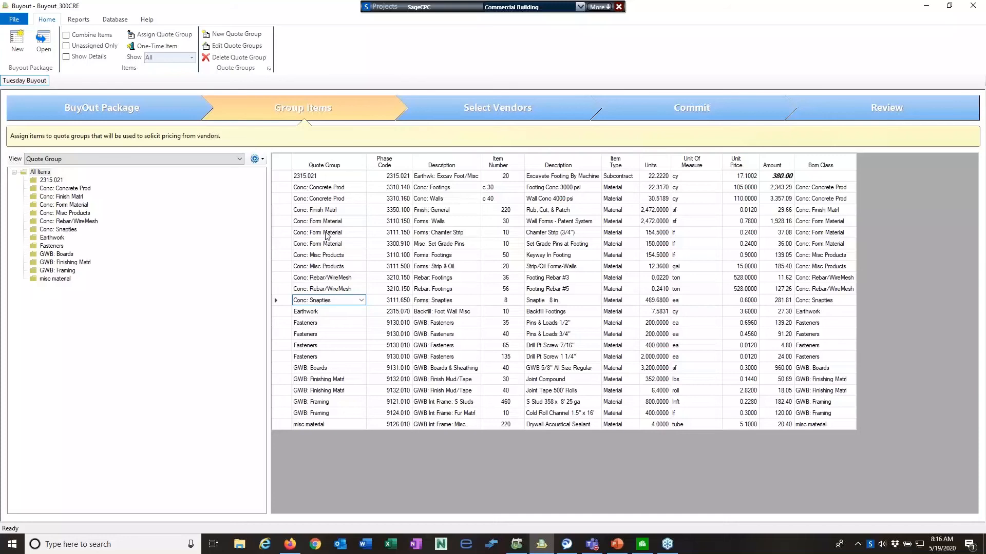
{"action": "left_click", "coordinate": [362, 300]}
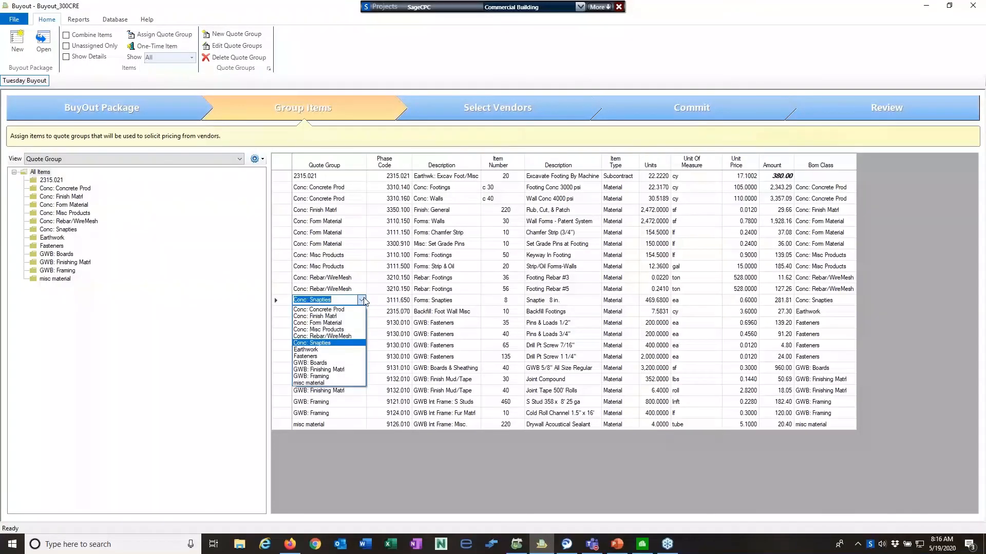
{"action": "left_click", "coordinate": [339, 323]}
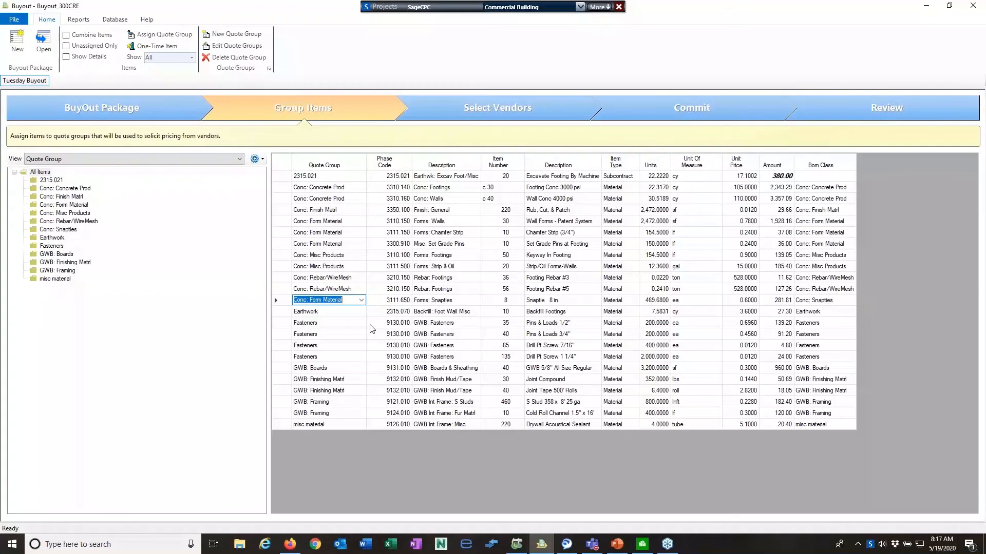
Move the Strip & Oil Forms item into Conc: Finish Matrl
{"action": "left_click", "coordinate": [340, 267]}
{"action": "left_click", "coordinate": [343, 255]}
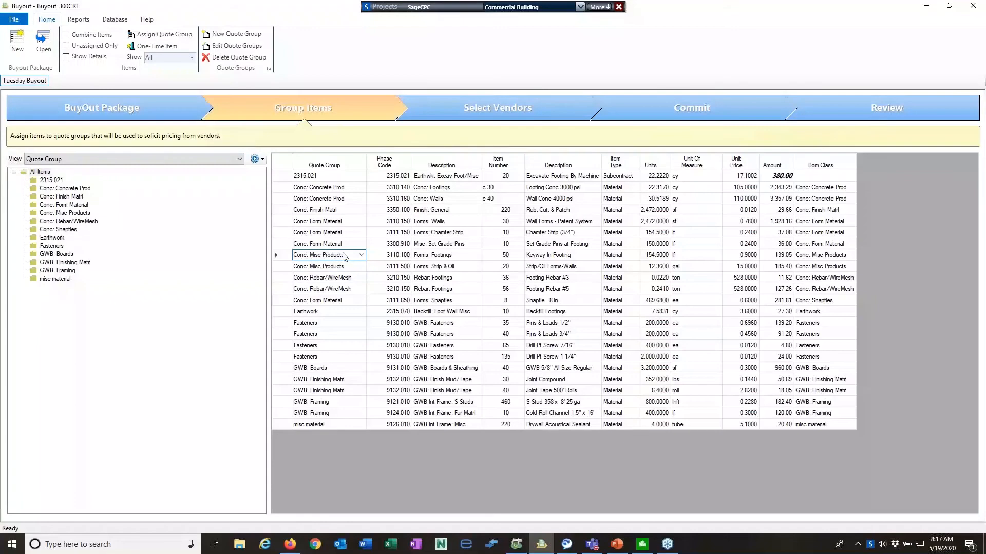
{"action": "left_click", "coordinate": [353, 269], "text": "shift"}
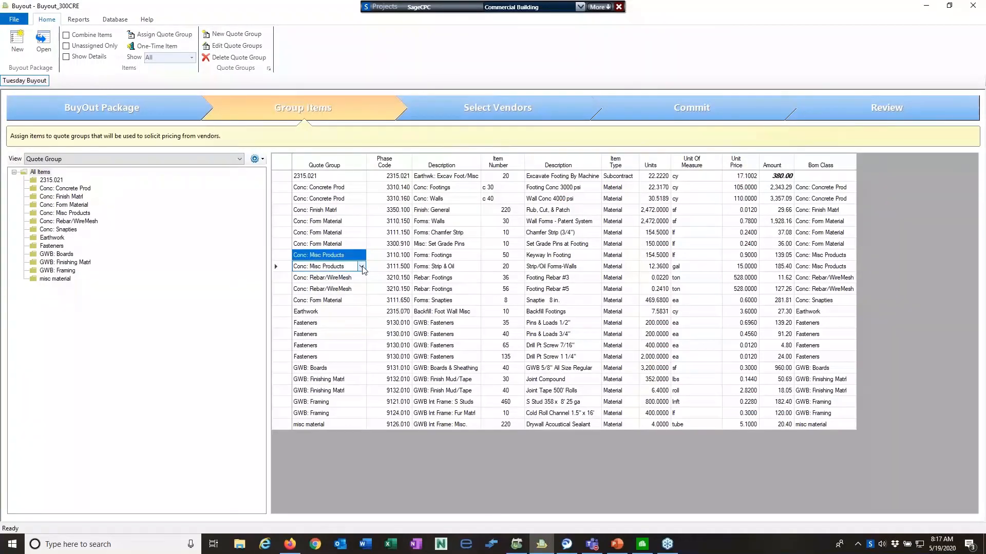
{"action": "left_click", "coordinate": [362, 266]}
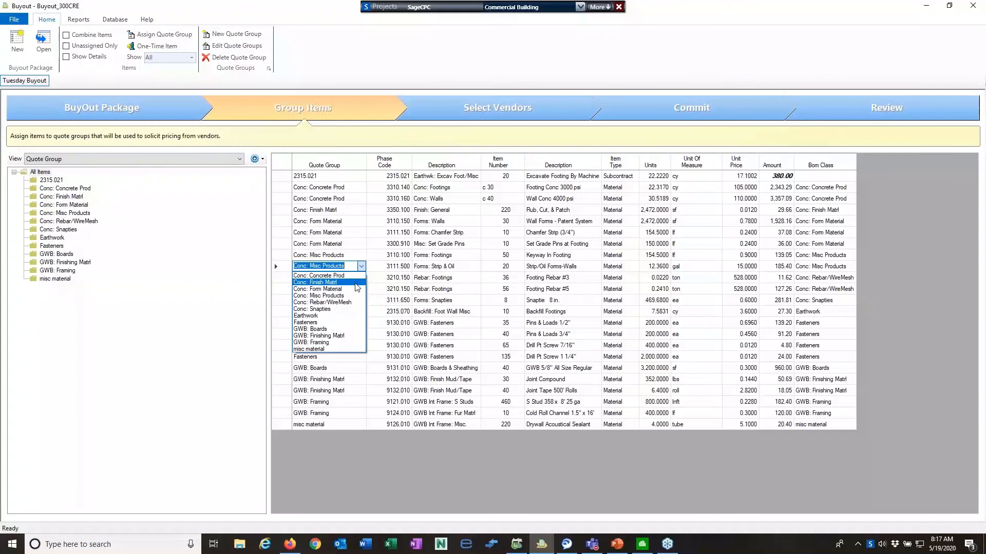
{"action": "left_click", "coordinate": [360, 286]}
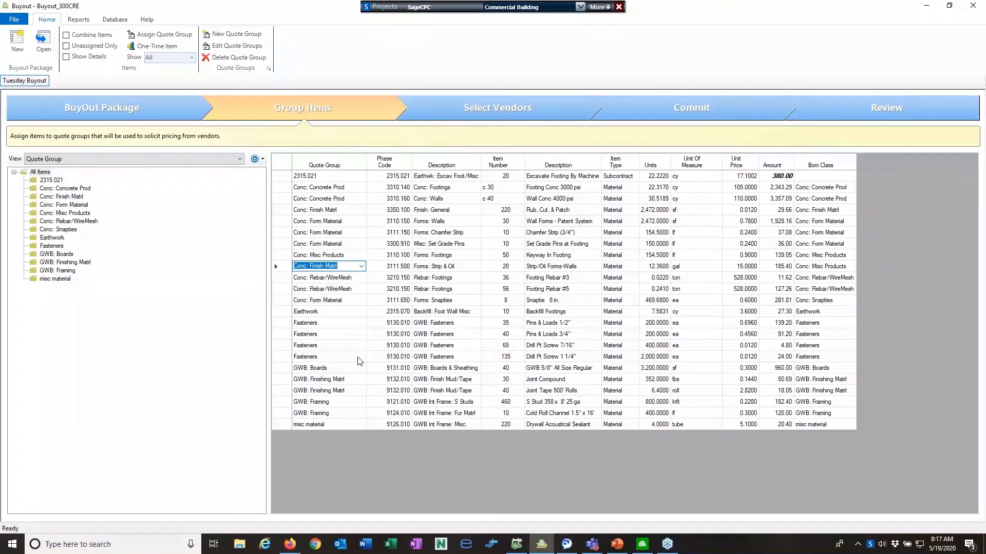
Move the Keyway In Footing item into Conc: Form Material
{"action": "left_click", "coordinate": [356, 335]}
{"action": "left_click", "coordinate": [344, 267]}
{"action": "left_click", "coordinate": [354, 279]}
{"action": "left_click", "coordinate": [342, 257]}
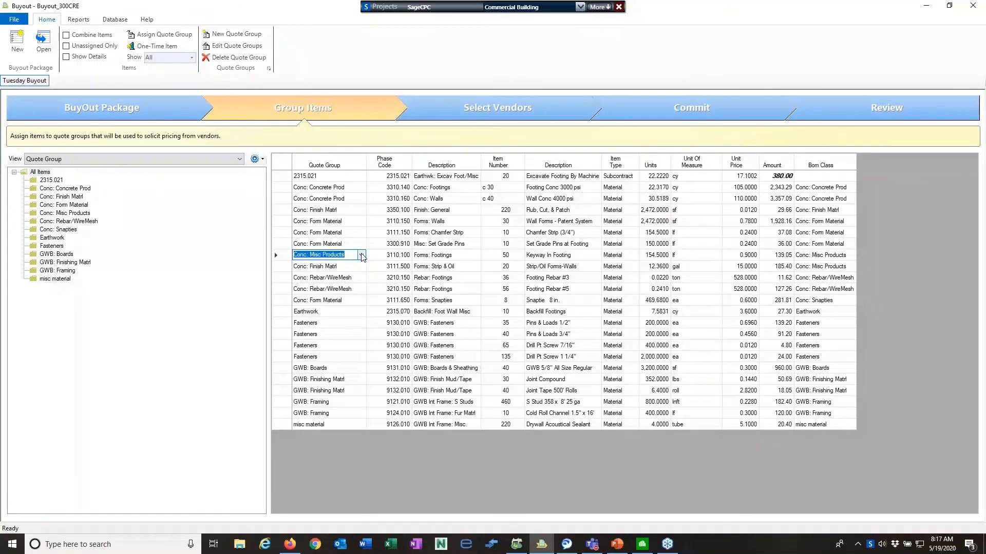
{"action": "left_click", "coordinate": [361, 255]}
{"action": "left_click", "coordinate": [355, 278]}
Check the GWB: Boards and Conc: Concrete Prod groups, then show every quote group
{"action": "left_click", "coordinate": [46, 255]}
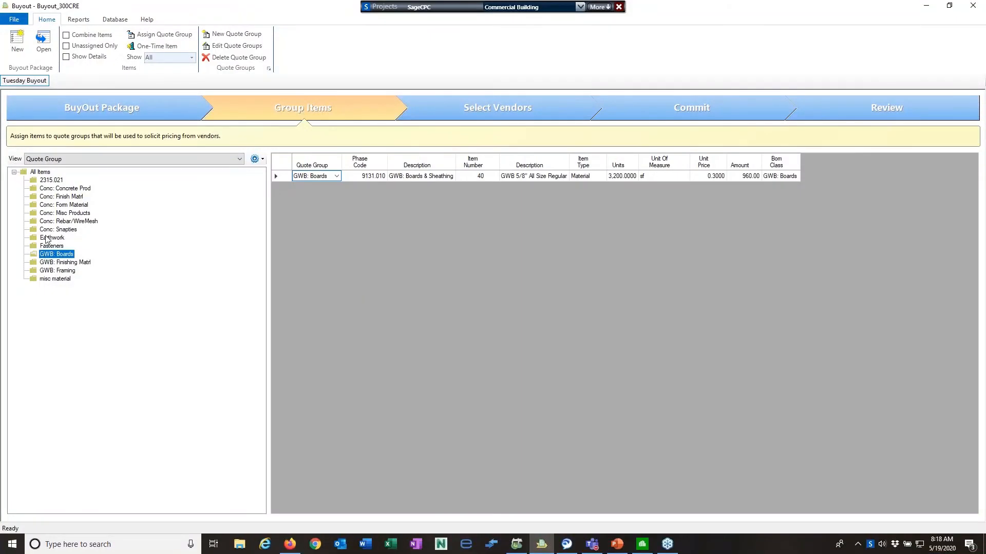
{"action": "left_click", "coordinate": [57, 189]}
{"action": "left_click", "coordinate": [43, 172]}
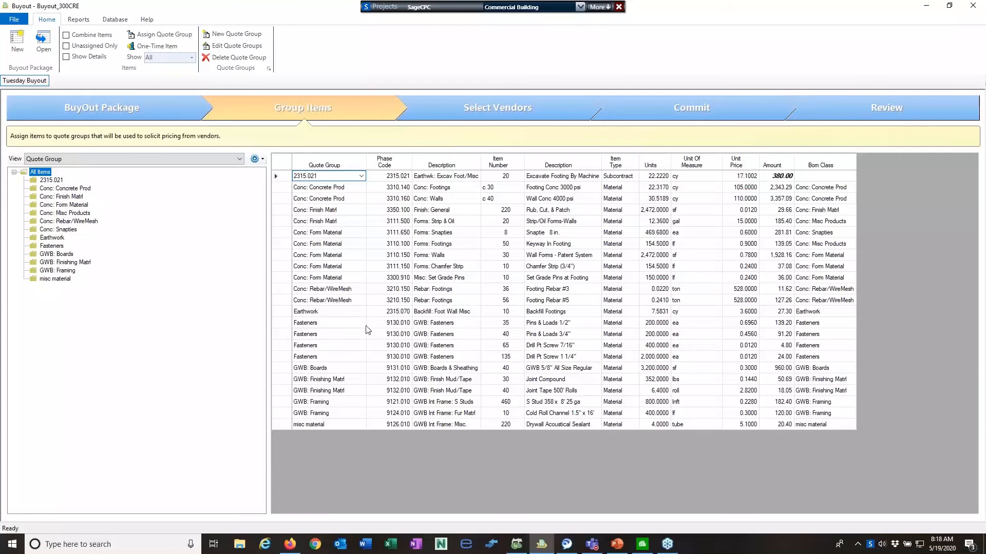
Open Select Vendors and view vendors for the 2315.021 and Conc: Concrete Prod groups
{"action": "left_click", "coordinate": [497, 110]}
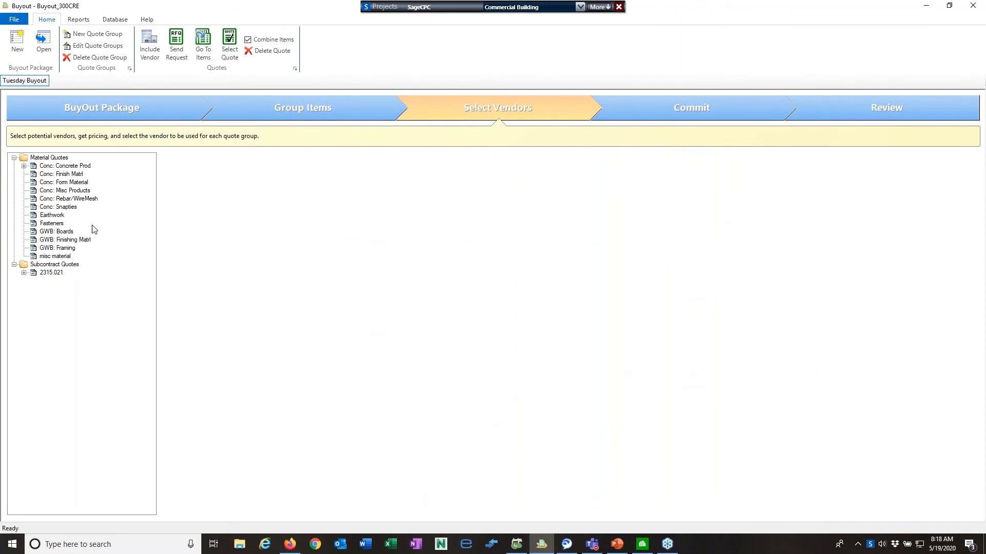
{"action": "left_click", "coordinate": [25, 274]}
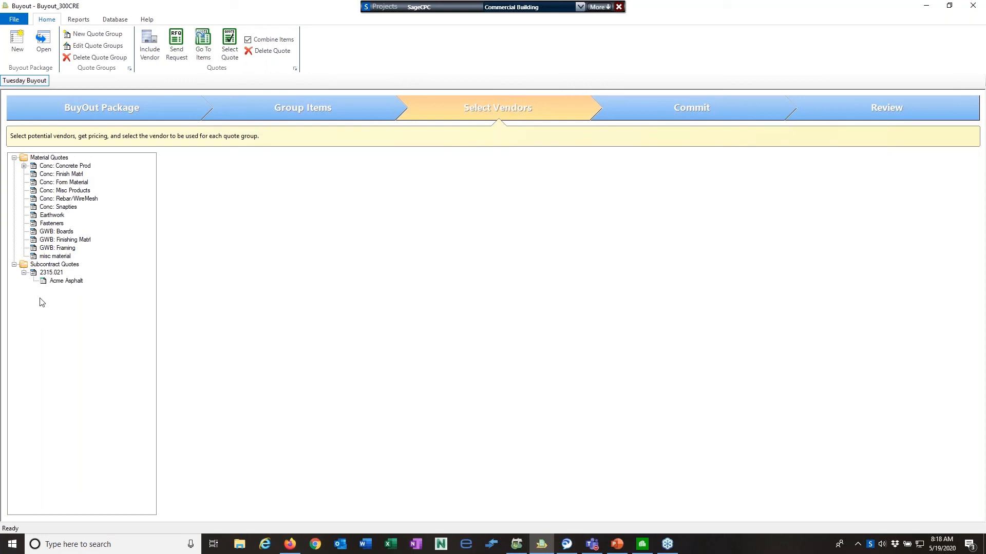
{"action": "left_click", "coordinate": [52, 265]}
{"action": "left_click", "coordinate": [54, 273]}
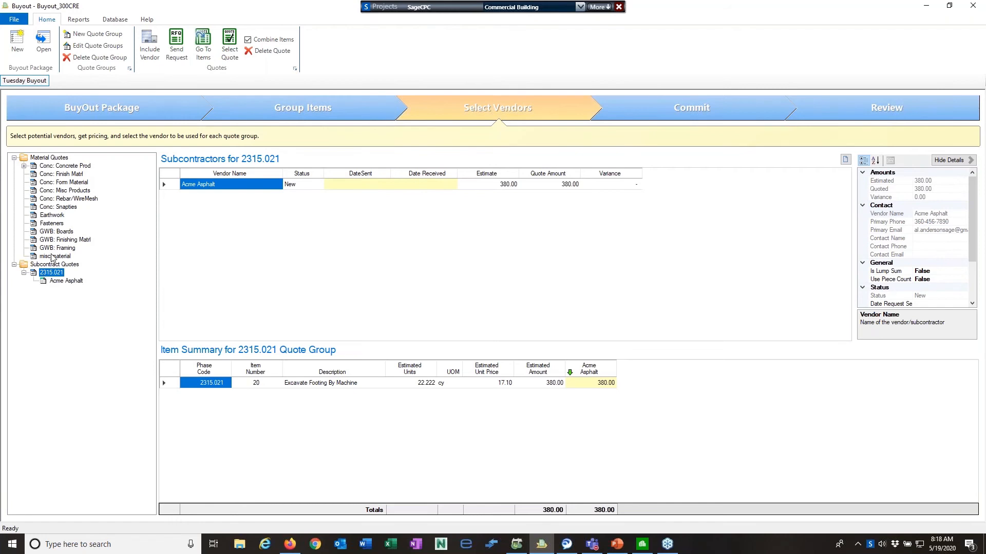
{"action": "left_click", "coordinate": [24, 166]}
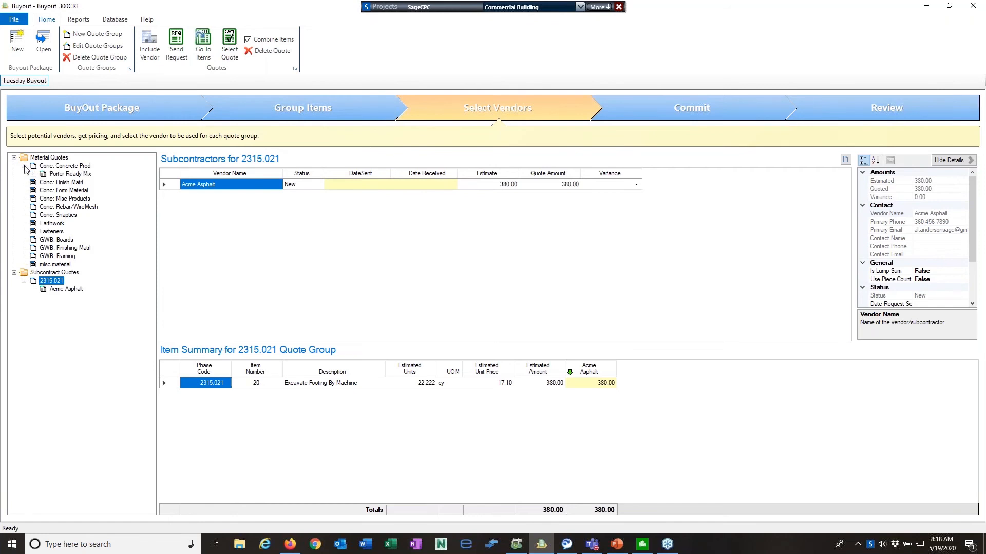
{"action": "left_click", "coordinate": [73, 168]}
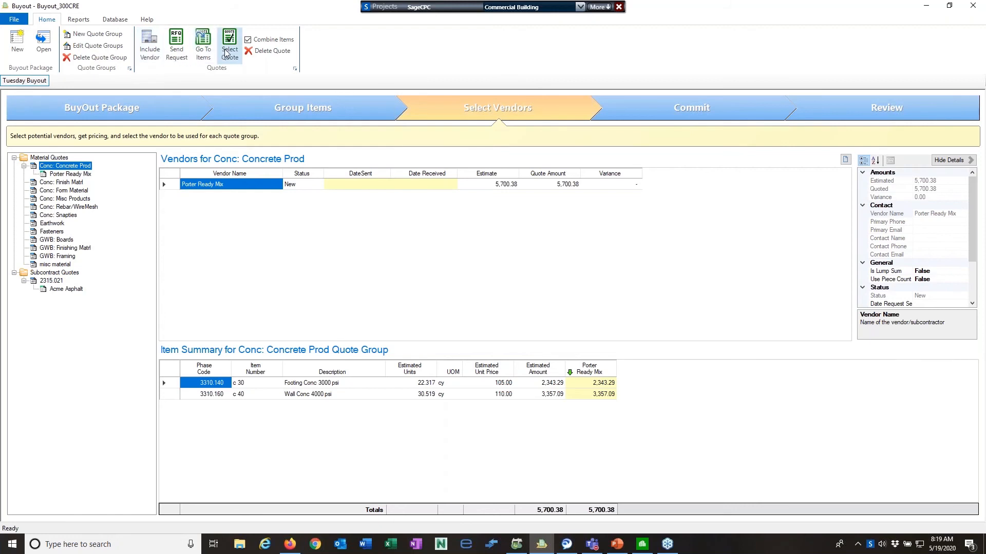
Search 'concrete' and include Elliott Ready Mix Concrete as a Conc: Concrete Prod vendor
{"action": "left_click", "coordinate": [152, 51]}
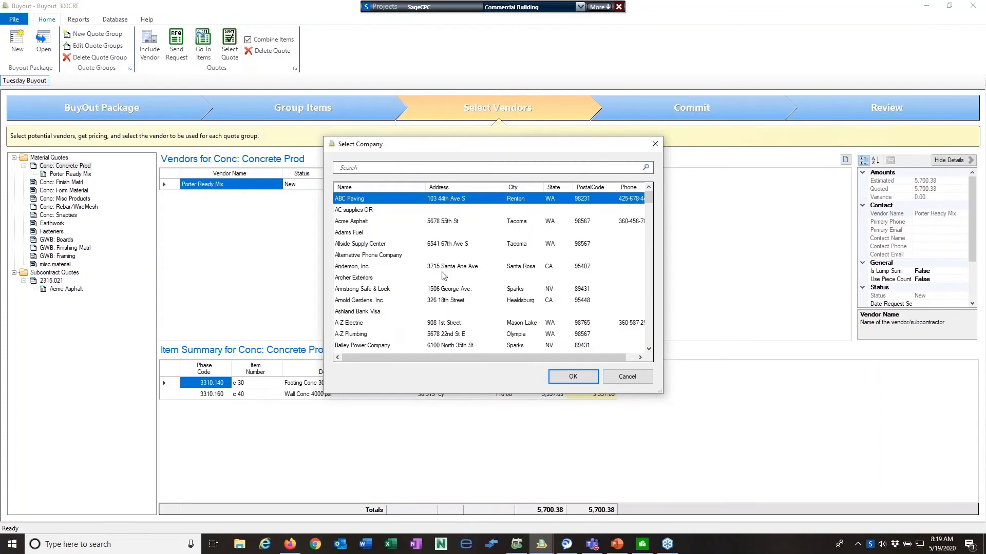
{"action": "type", "text": "concrete"}
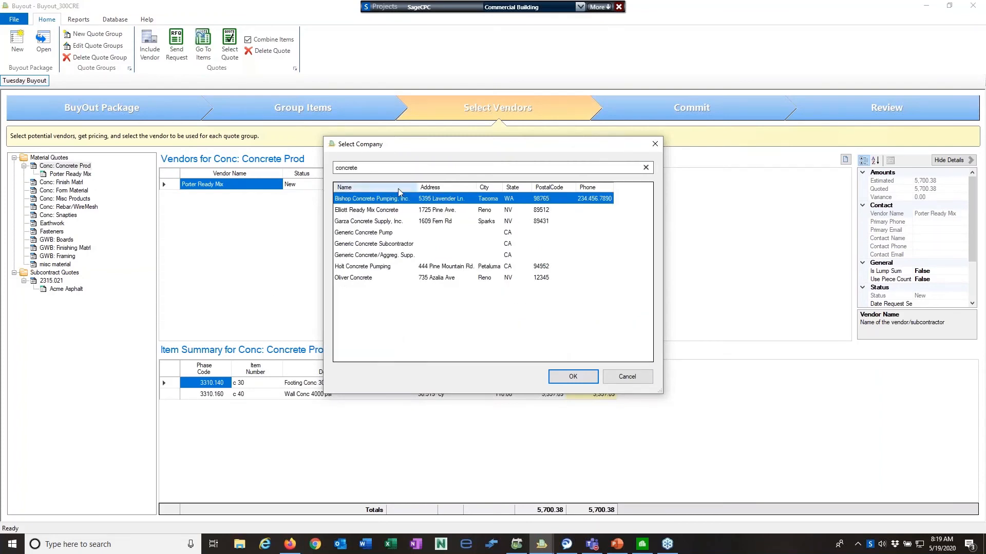
{"action": "left_click", "coordinate": [370, 212]}
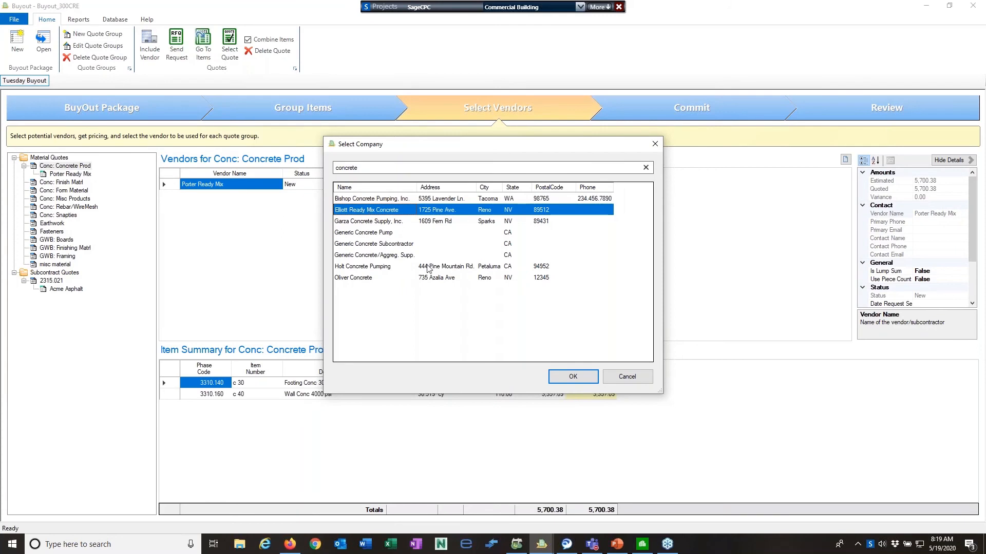
{"action": "left_click", "coordinate": [569, 377]}
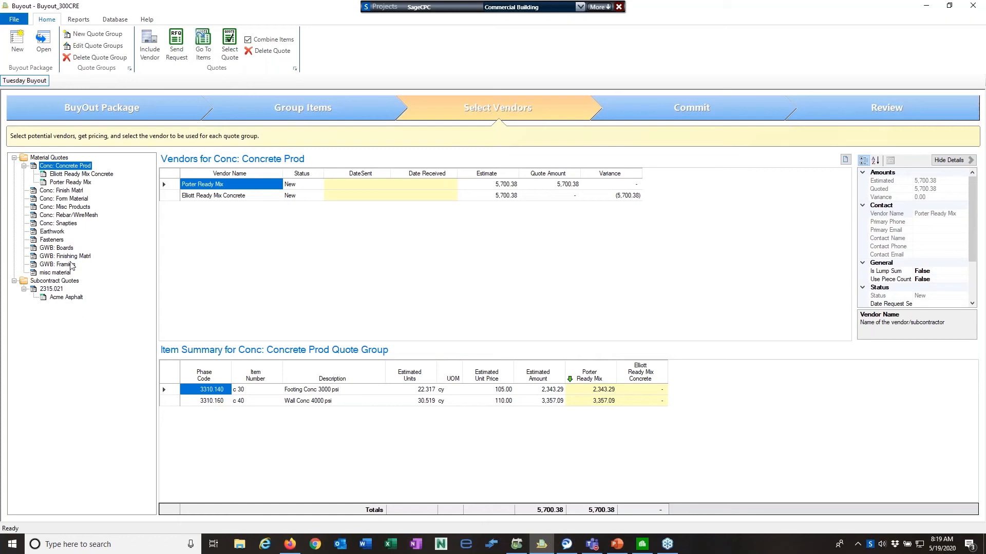
Include Allside Supply Center and Ellis Lumber Co., Inc. under GWB: Boards, then expand it to list both vendors
{"action": "left_click", "coordinate": [52, 248]}
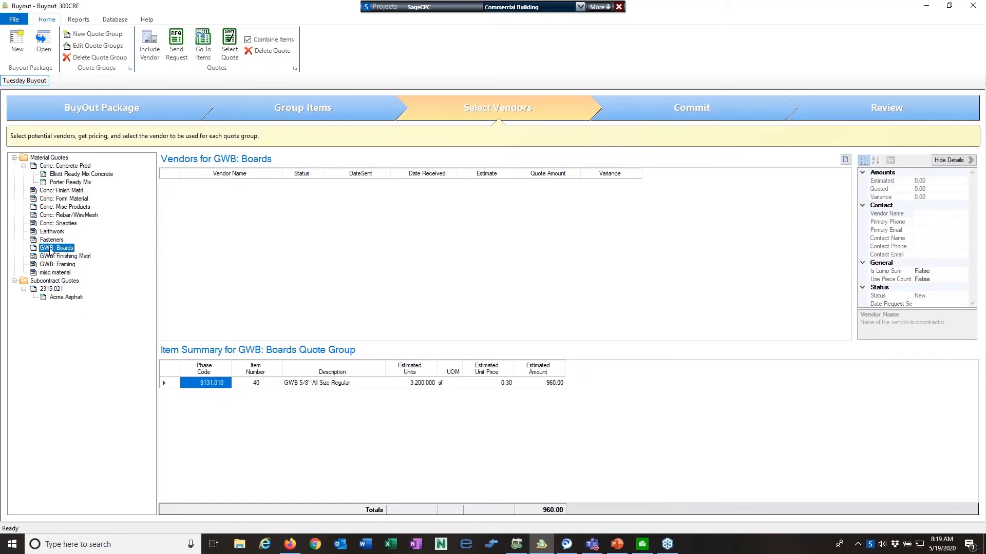
{"action": "left_click", "coordinate": [149, 45]}
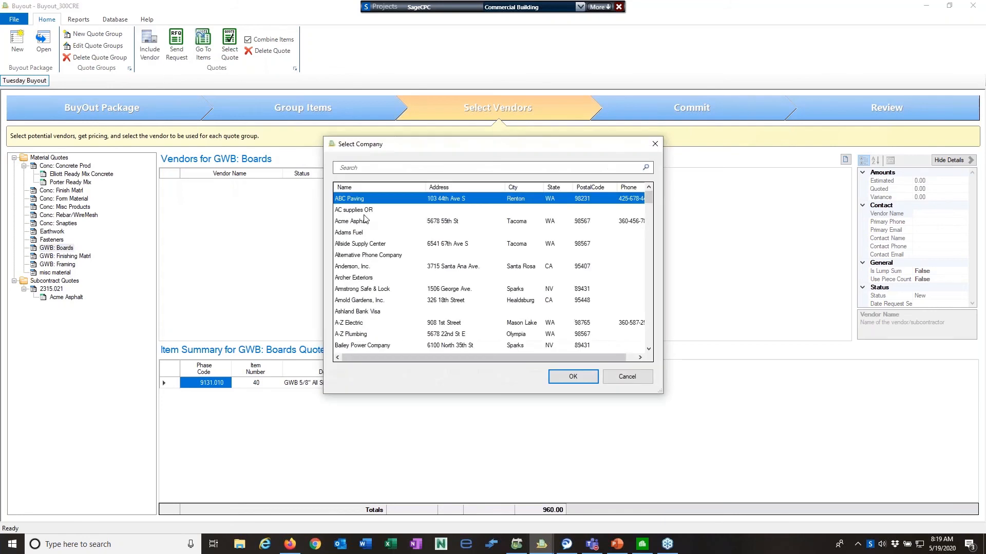
{"action": "double_click", "coordinate": [374, 245]}
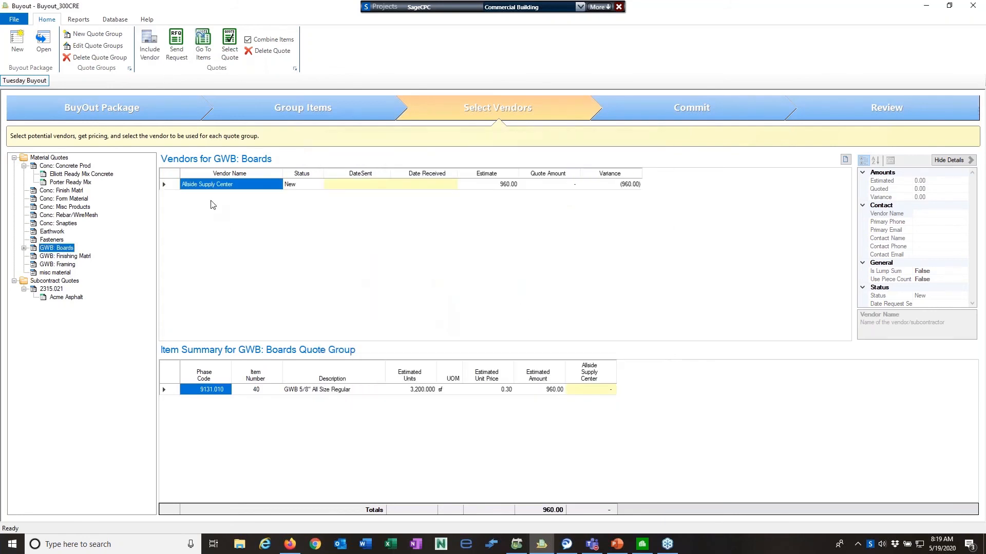
{"action": "right_click", "coordinate": [71, 249]}
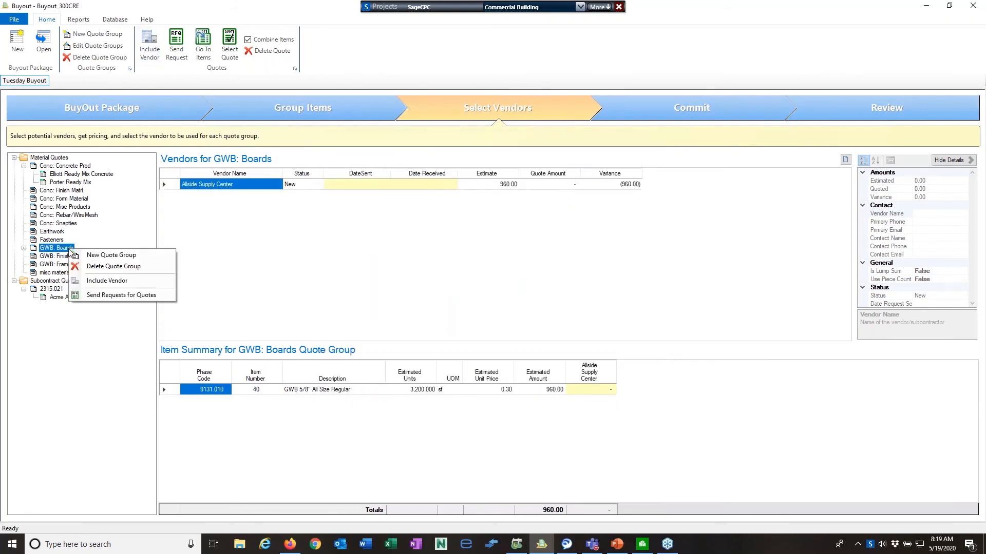
{"action": "left_click", "coordinate": [92, 284]}
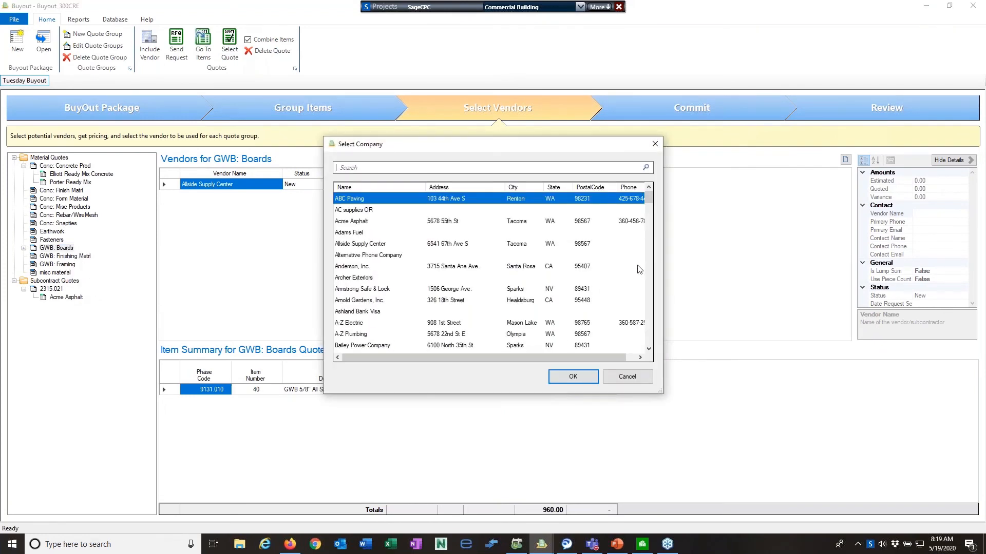
{"action": "scroll", "coordinate": [648, 274], "scroll_direction": "down", "scroll_amount": 15}
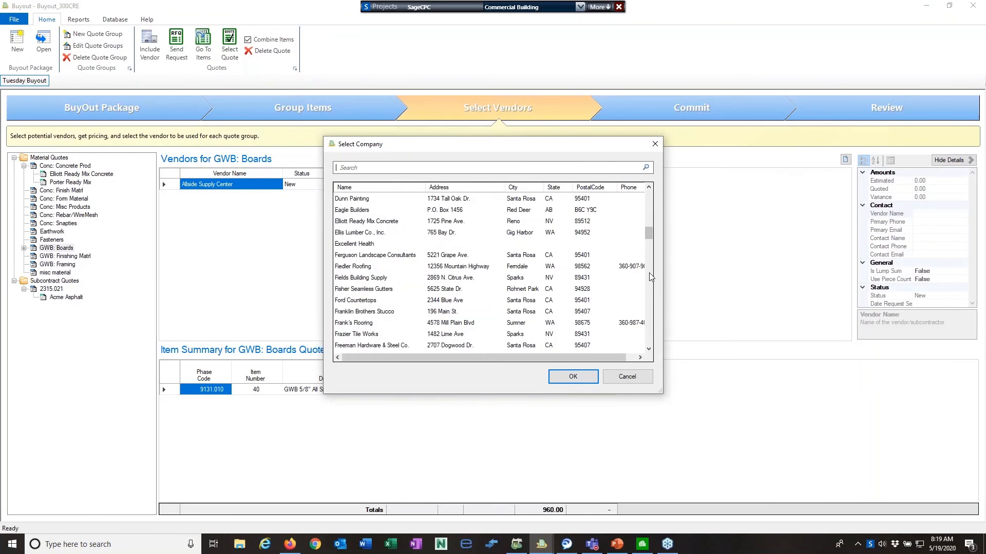
{"action": "double_click", "coordinate": [374, 234]}
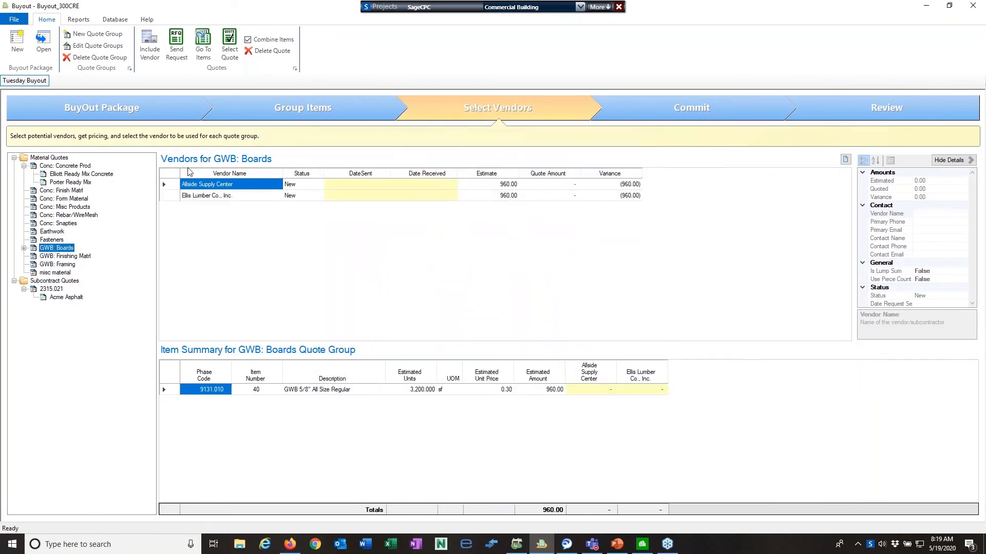
{"action": "left_click", "coordinate": [24, 248]}
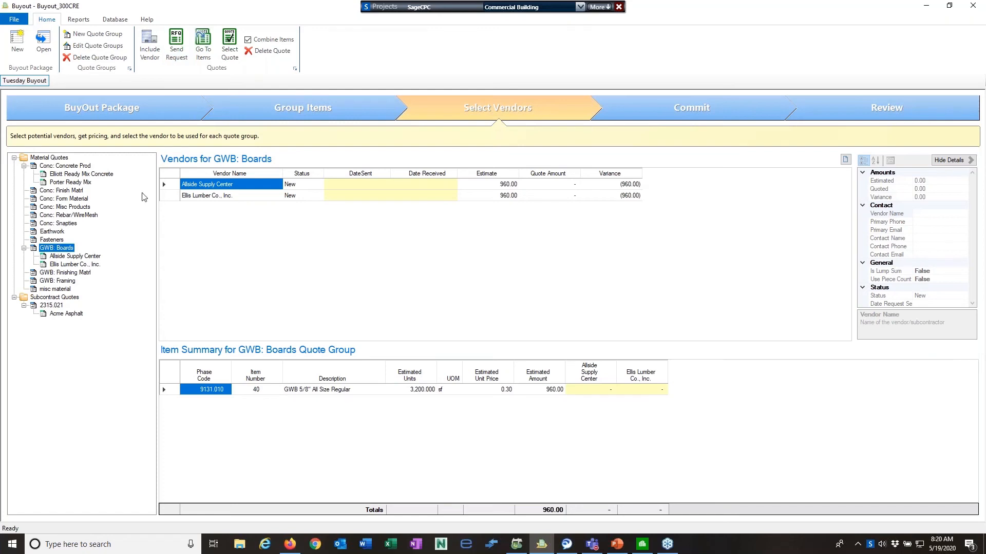
Open Send Requests for Quotes and reposition and enlarge its window
{"action": "right_click", "coordinate": [59, 251]}
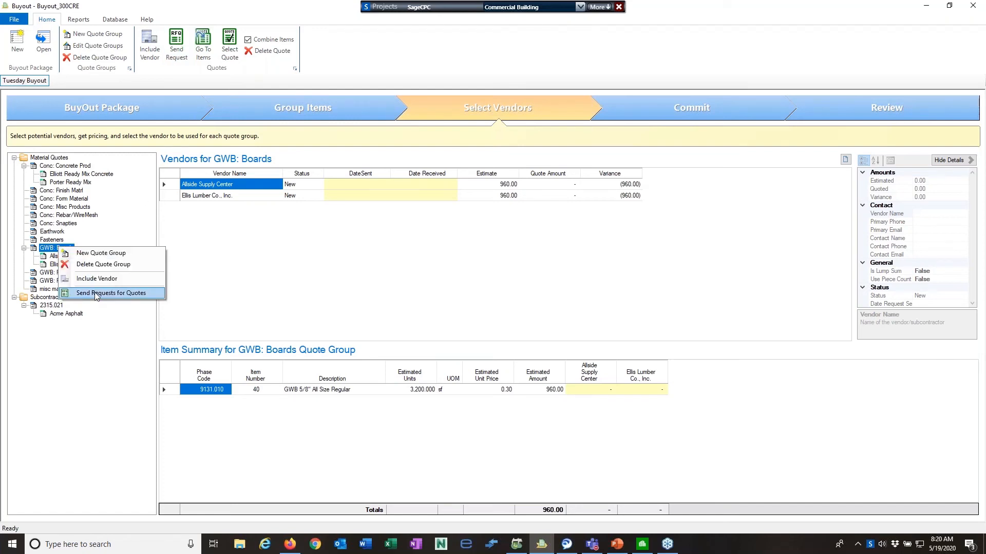
{"action": "left_click", "coordinate": [188, 256]}
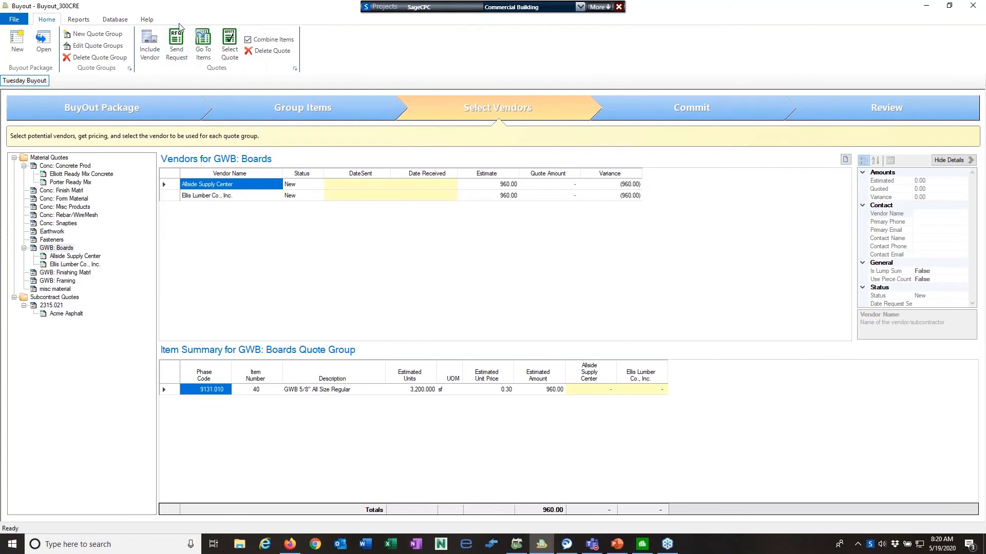
{"action": "left_click", "coordinate": [177, 44]}
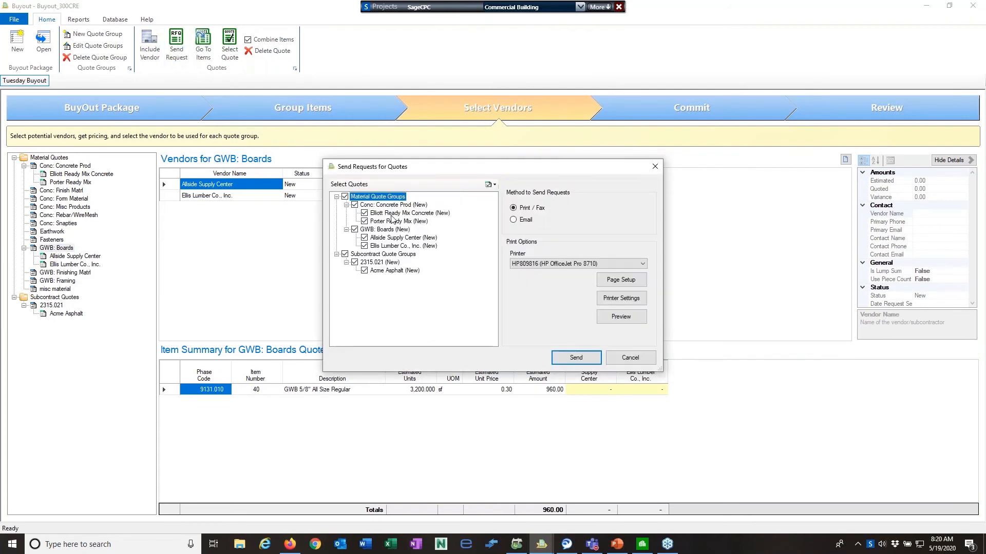
{"action": "left_click_drag", "start_coordinate": [362, 164], "coordinate": [340, 121]}
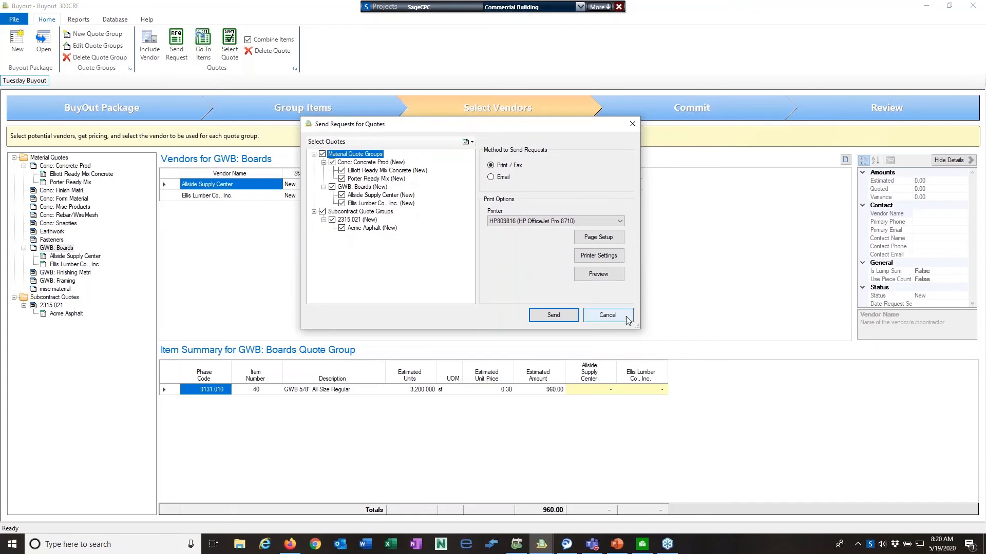
{"action": "left_click_drag", "start_coordinate": [639, 328], "coordinate": [698, 380]}
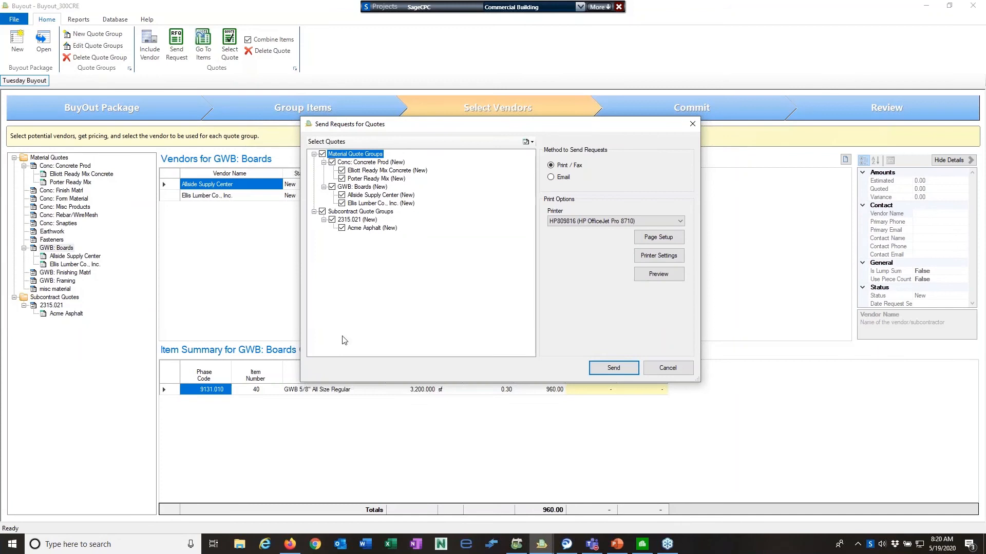
{"action": "left_click", "coordinate": [290, 545]}
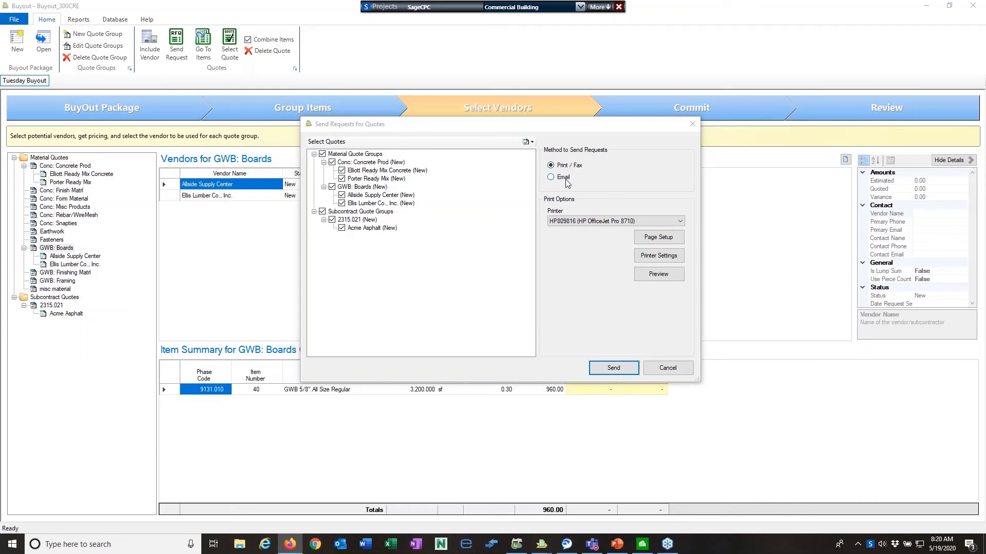
Print to Adobe PDF, excluding Conc: Concrete Prod and Subcontract Quote Groups, and preview the requests
{"action": "left_click", "coordinate": [681, 221]}
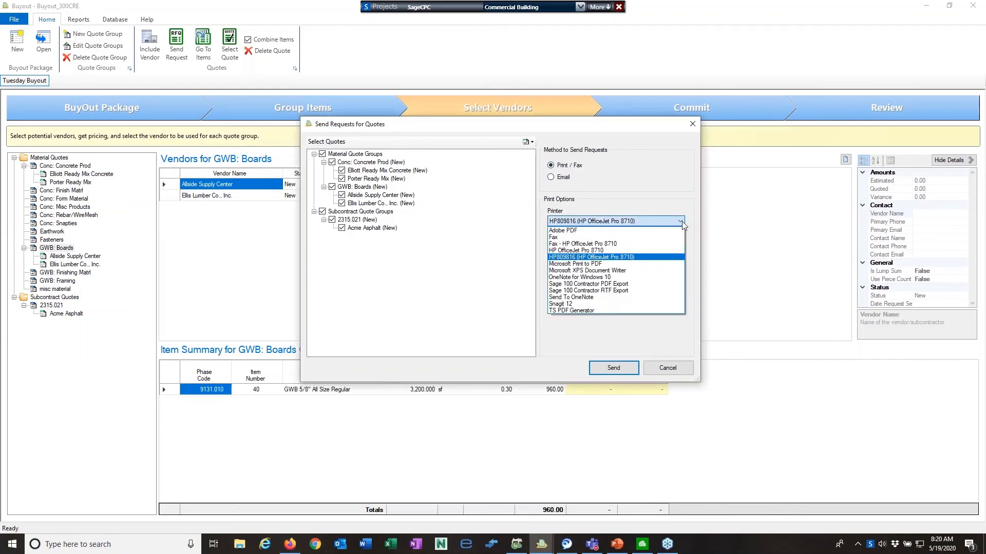
{"action": "left_click", "coordinate": [652, 230]}
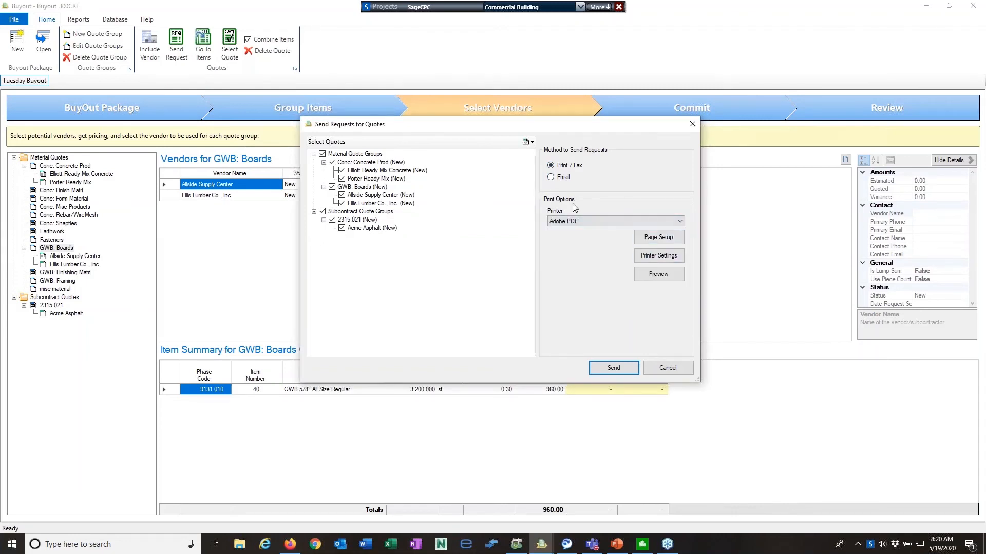
{"action": "left_click", "coordinate": [332, 162]}
{"action": "left_click", "coordinate": [322, 211]}
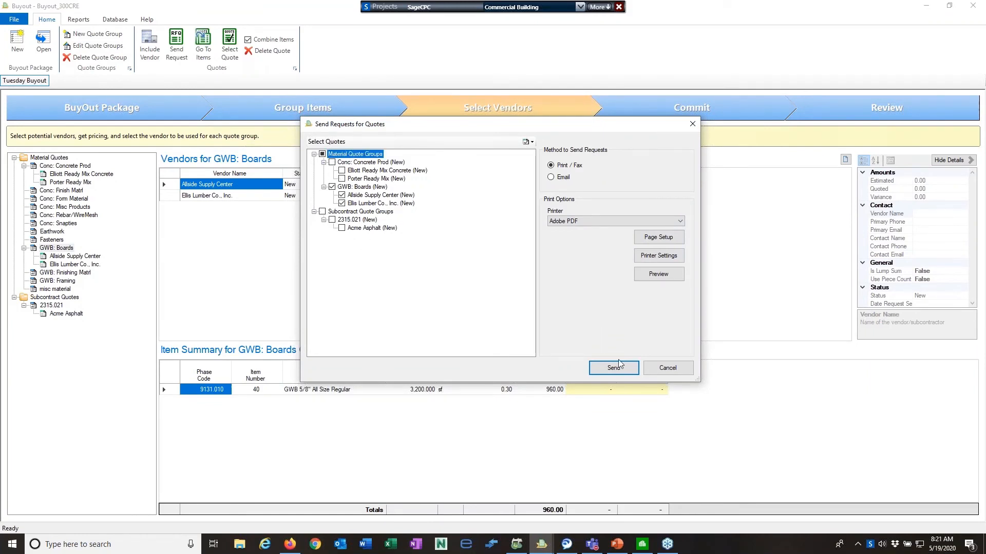
{"action": "left_click", "coordinate": [658, 274]}
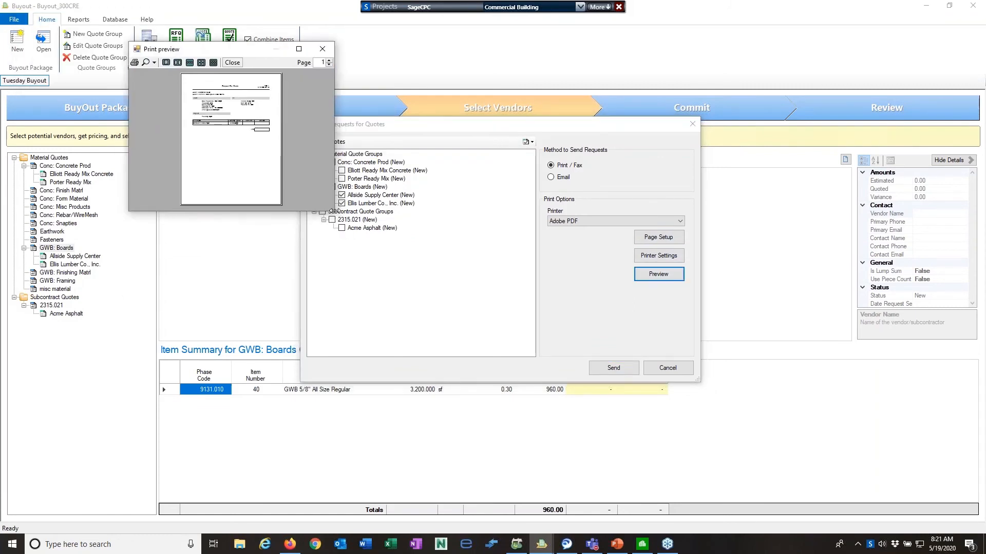
Review the enlarged GWB: Boards quote request preview, close it, and set the send method to Email
{"action": "left_click_drag", "start_coordinate": [334, 211], "coordinate": [783, 524]}
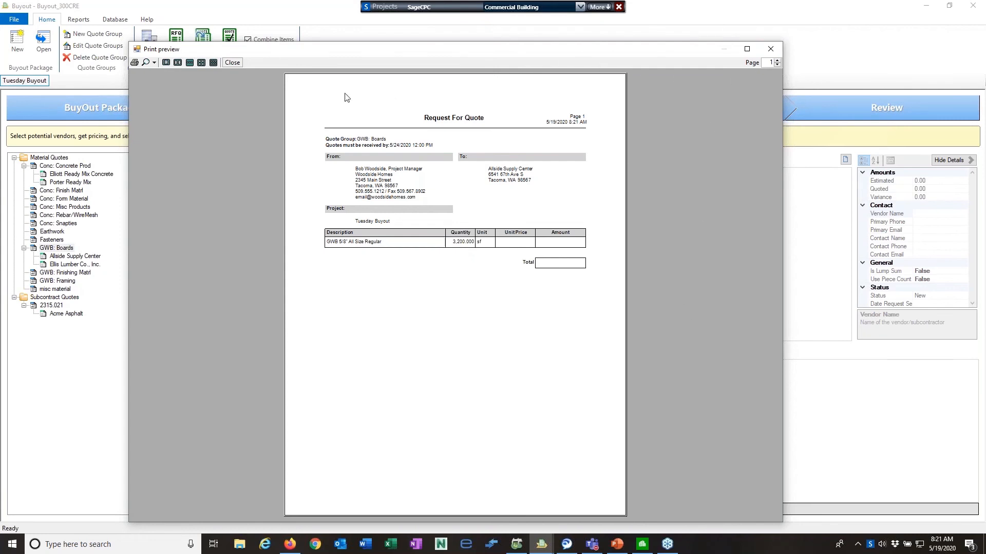
{"action": "left_click", "coordinate": [232, 63]}
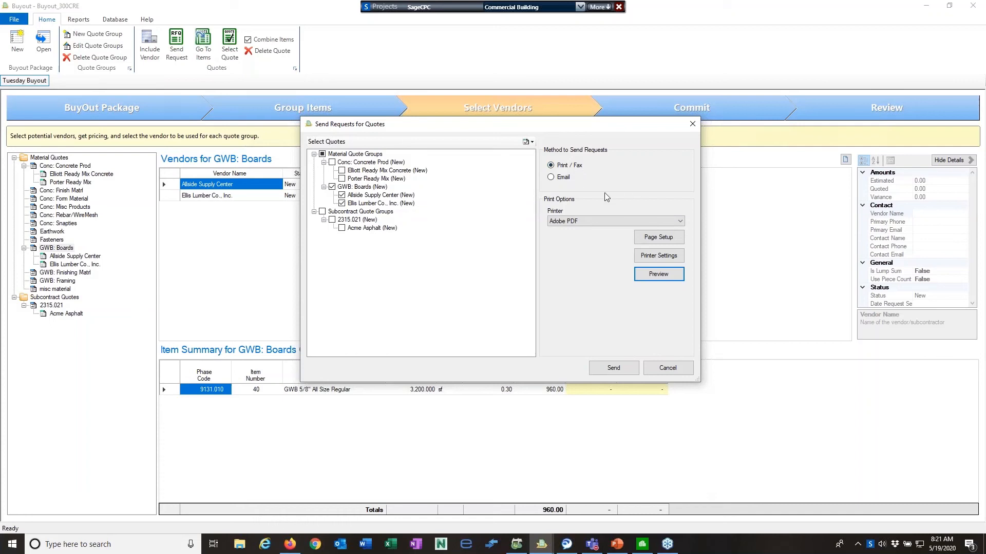
{"action": "left_click", "coordinate": [551, 178]}
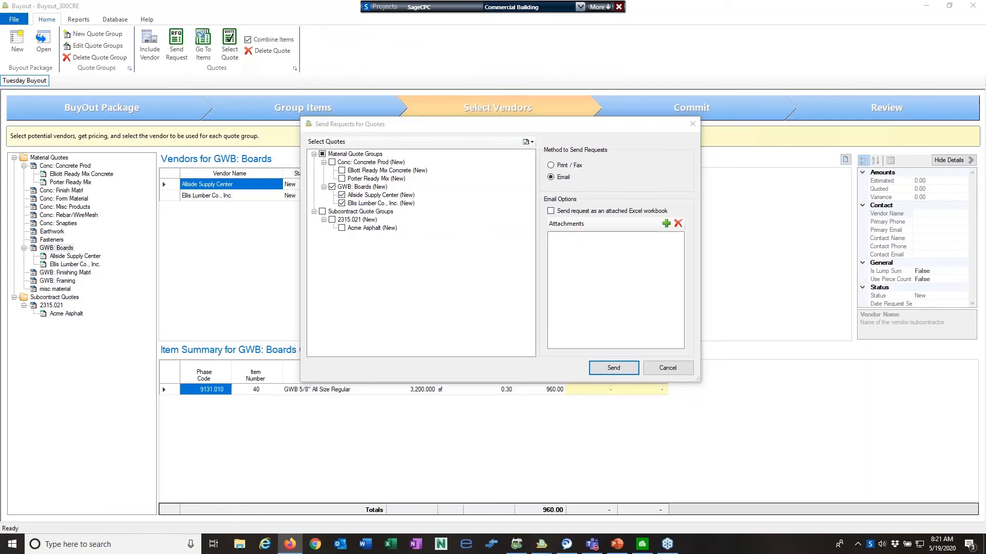
{"action": "left_click_drag", "start_coordinate": [985, 128], "coordinate": [637, 38]}
{"action": "left_click", "coordinate": [821, 56]}
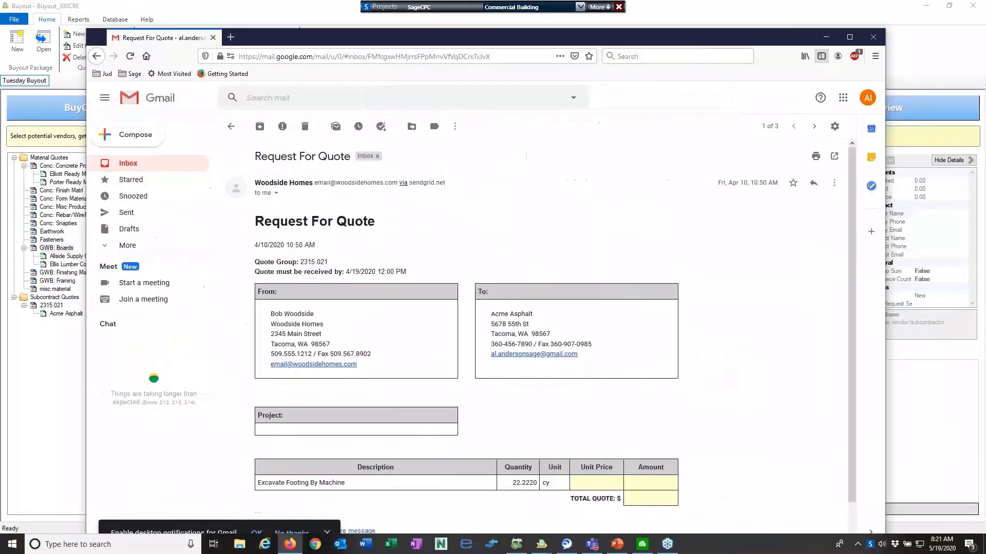
{"action": "scroll", "coordinate": [496, 262], "scroll_direction": "down", "scroll_amount": 2}
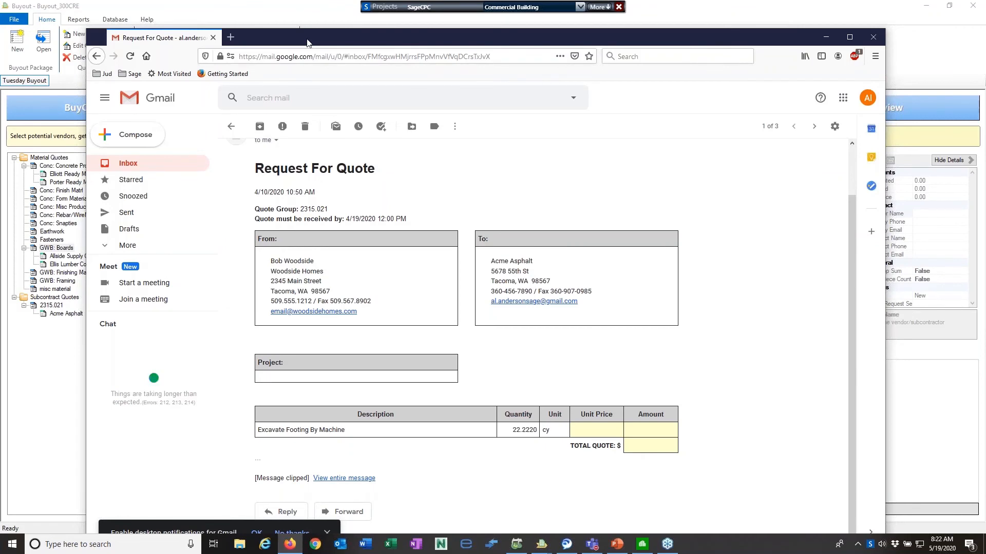
{"action": "left_click_drag", "start_coordinate": [319, 42], "coordinate": [985, 72]}
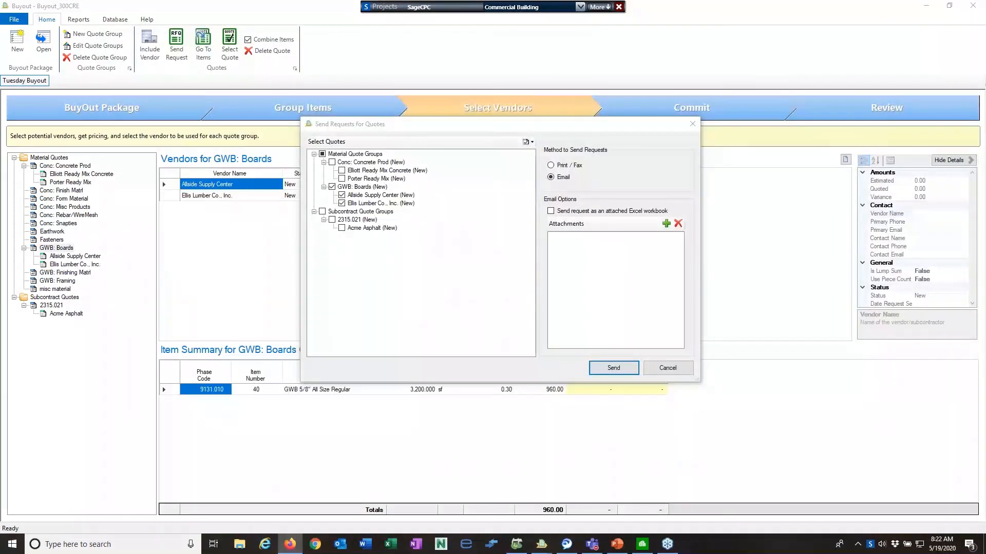
Switch back to Print / Fax, tick Material Quote Groups, send, and save as document.pdf
{"action": "left_click", "coordinate": [550, 165]}
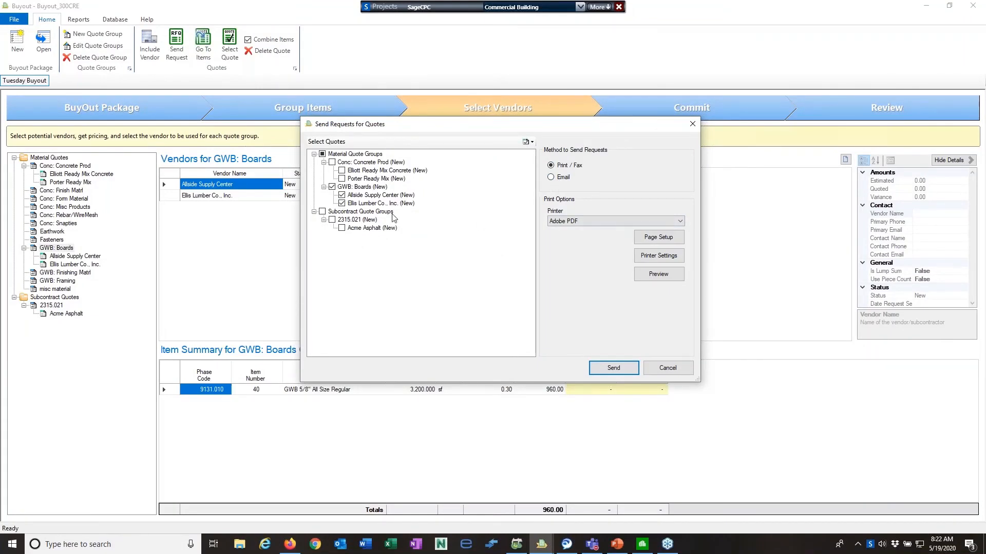
{"action": "left_click_drag", "start_coordinate": [384, 129], "coordinate": [463, 117]}
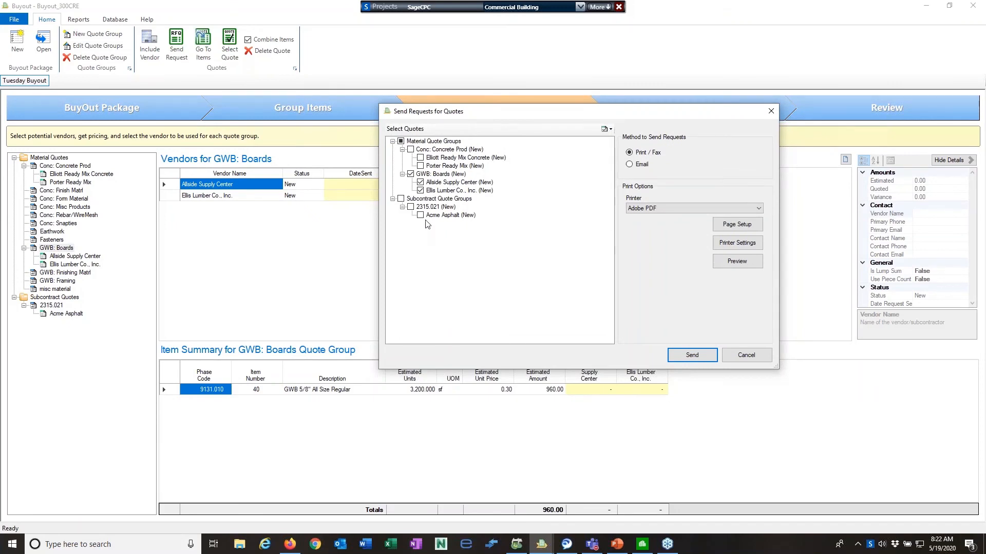
{"action": "left_click", "coordinate": [401, 141]}
{"action": "left_click", "coordinate": [401, 198]}
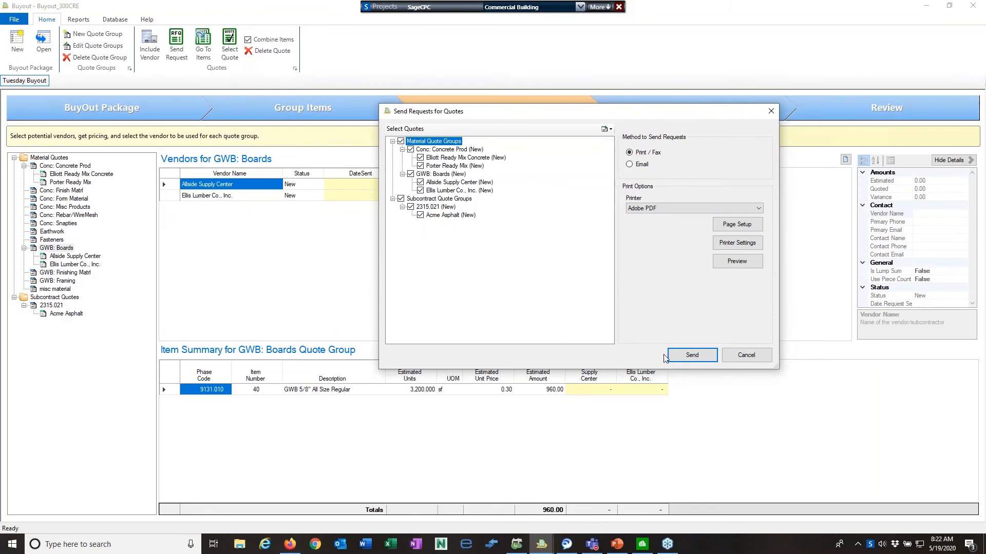
{"action": "left_click", "coordinate": [693, 356]}
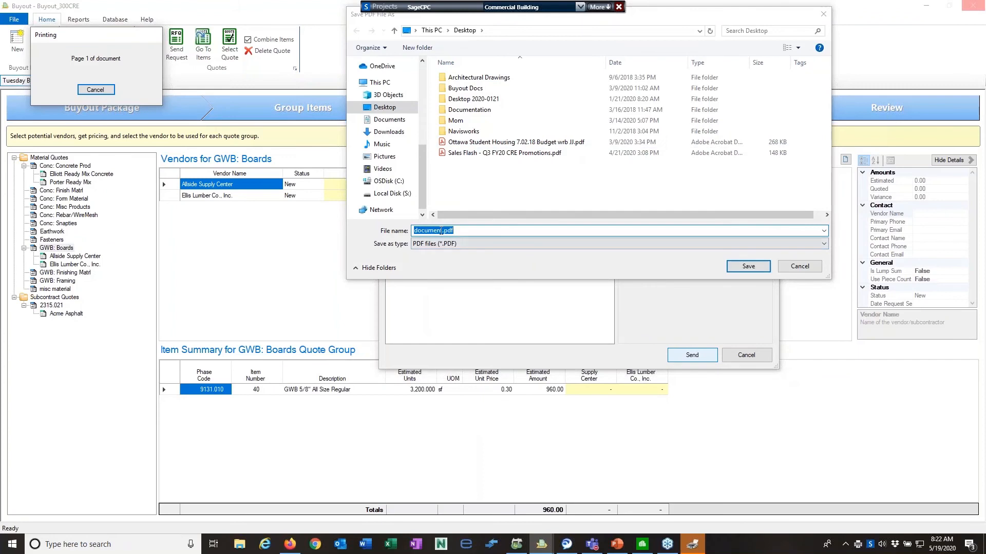
{"action": "left_click", "coordinate": [747, 265]}
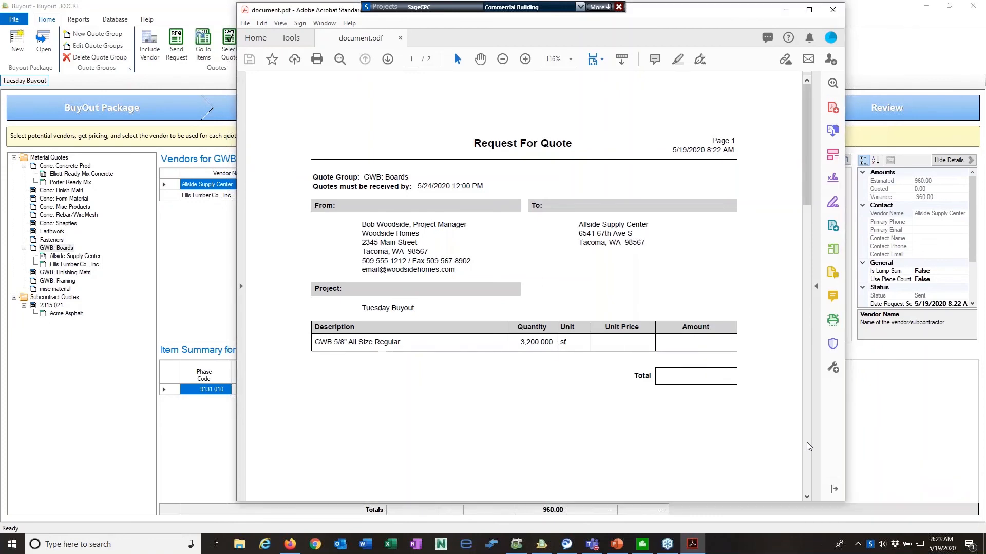
Look through document.pdf's one-page-per-vendor requests in Acrobat, then close Acrobat
{"action": "scroll", "coordinate": [809, 446], "scroll_direction": "down", "scroll_amount": 10}
{"action": "left_click_drag", "start_coordinate": [806, 309], "coordinate": [834, 56]}
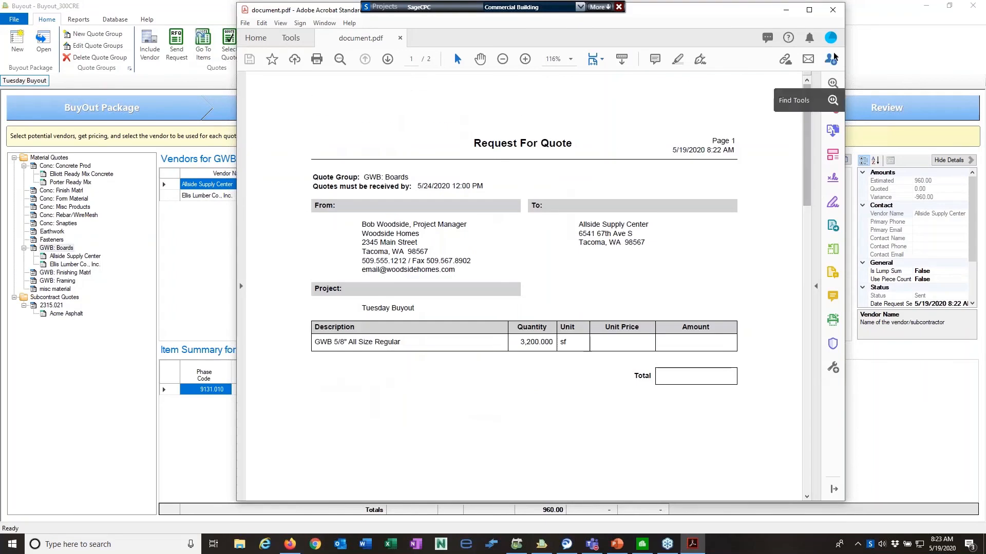
{"action": "left_click", "coordinate": [832, 9]}
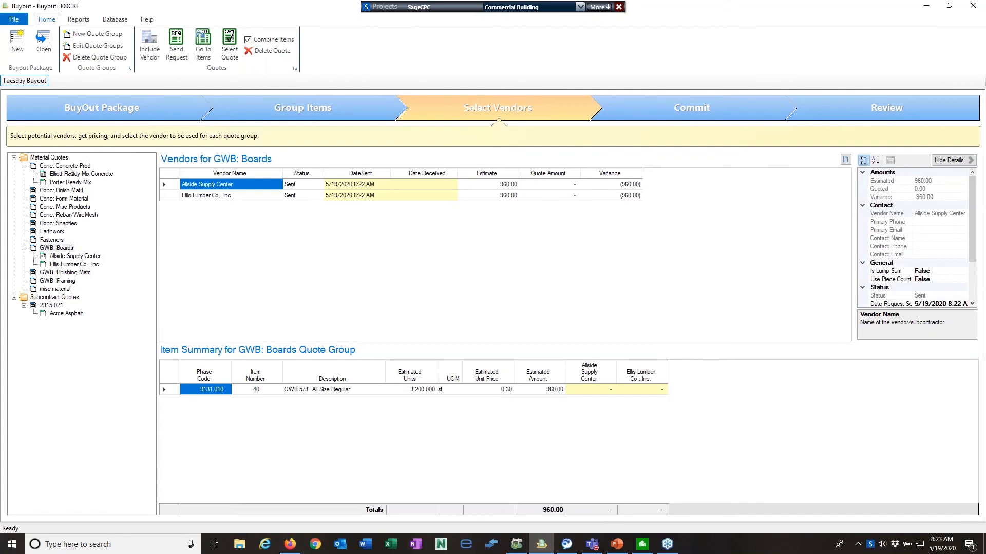
{"action": "left_click", "coordinate": [49, 158]}
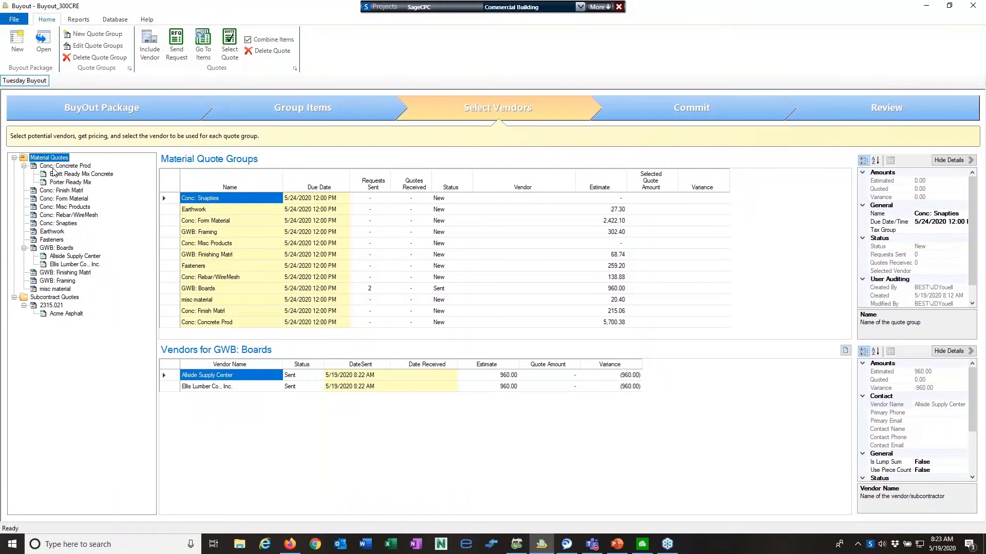
{"action": "left_click", "coordinate": [53, 248]}
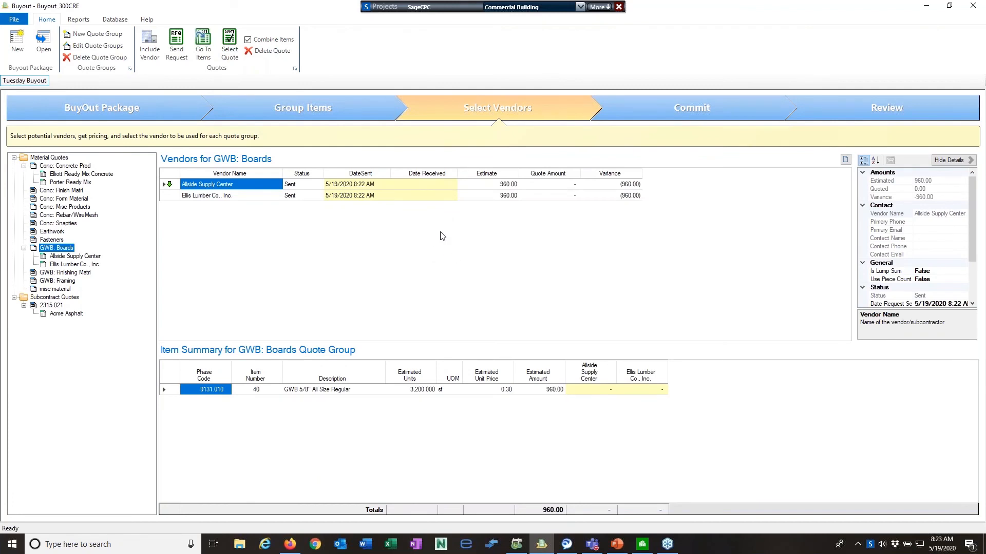
Set Allside Supply Center's Date Received to May 19, 2020 from the calendar
{"action": "left_click", "coordinate": [450, 187]}
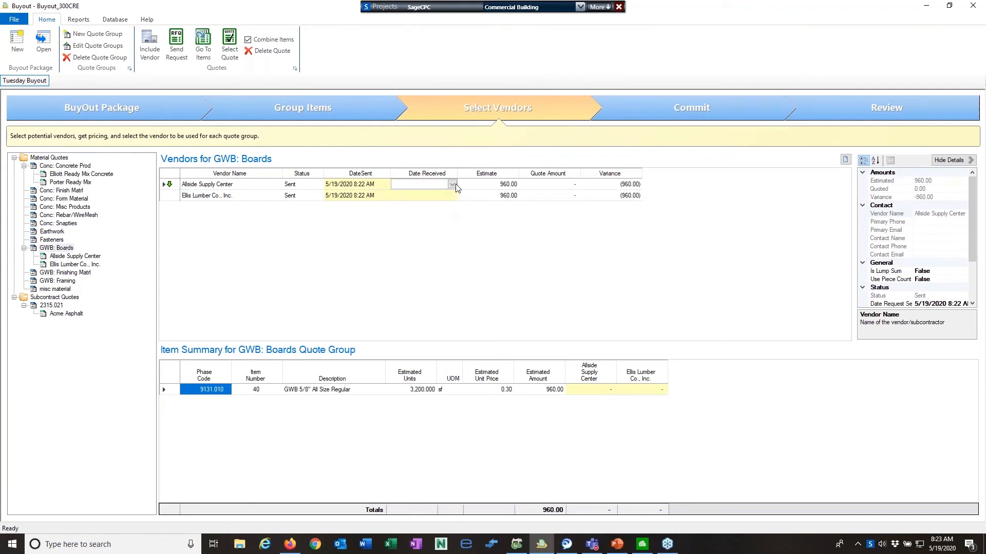
{"action": "left_click", "coordinate": [452, 184]}
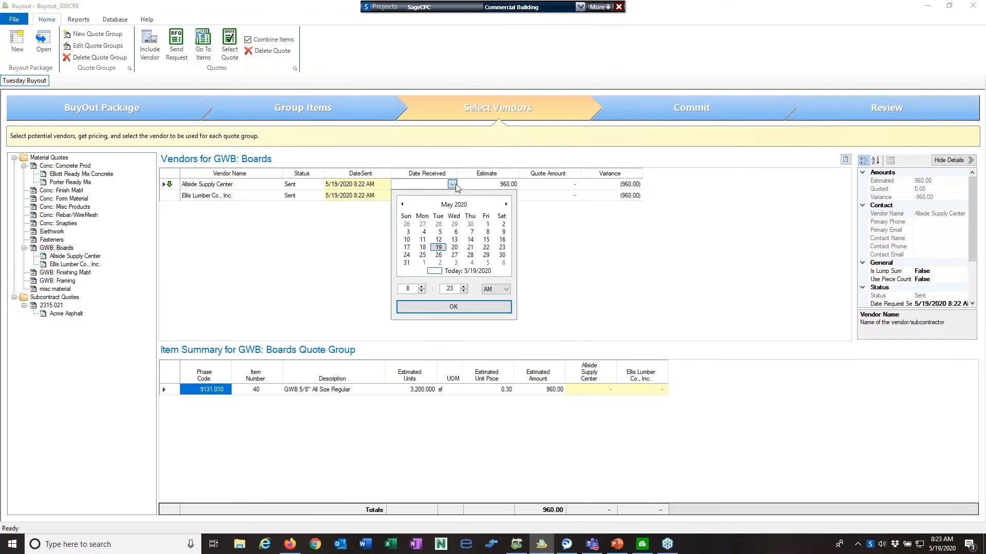
{"action": "left_click", "coordinate": [438, 247]}
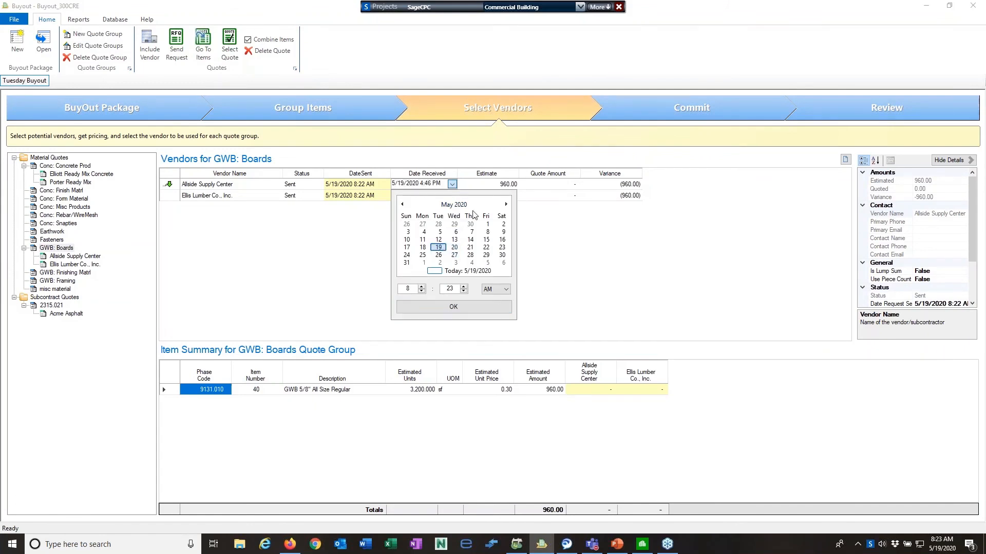
{"action": "left_click", "coordinate": [461, 308]}
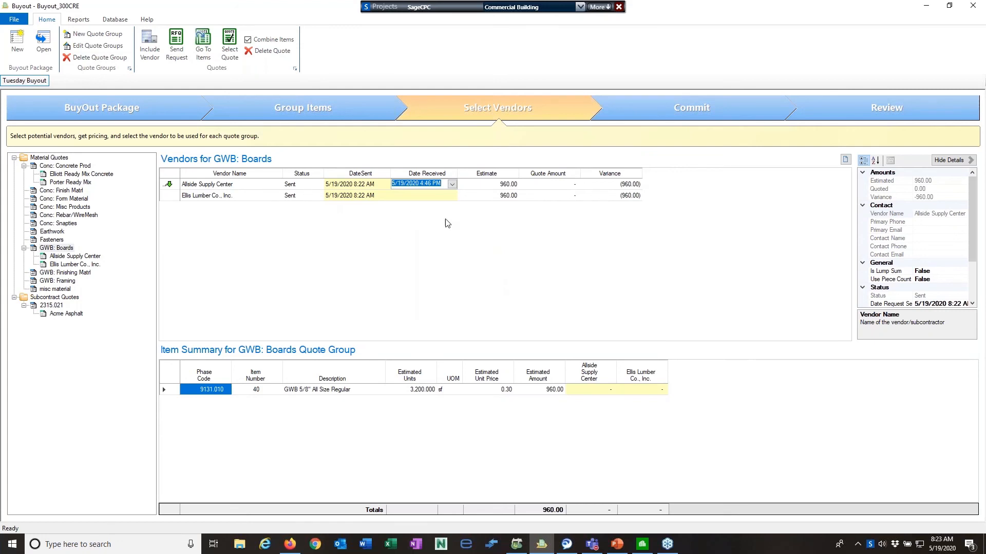
{"action": "left_click", "coordinate": [558, 187]}
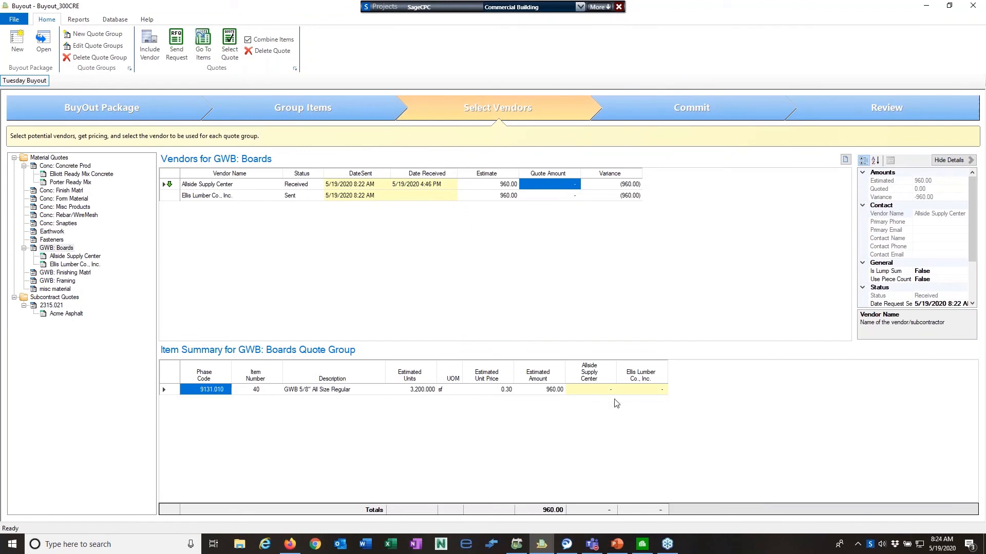
Enter GWB item prices of 950 for Allside Supply Center and 1,000 for Ellis Lumber
{"action": "left_click", "coordinate": [604, 389]}
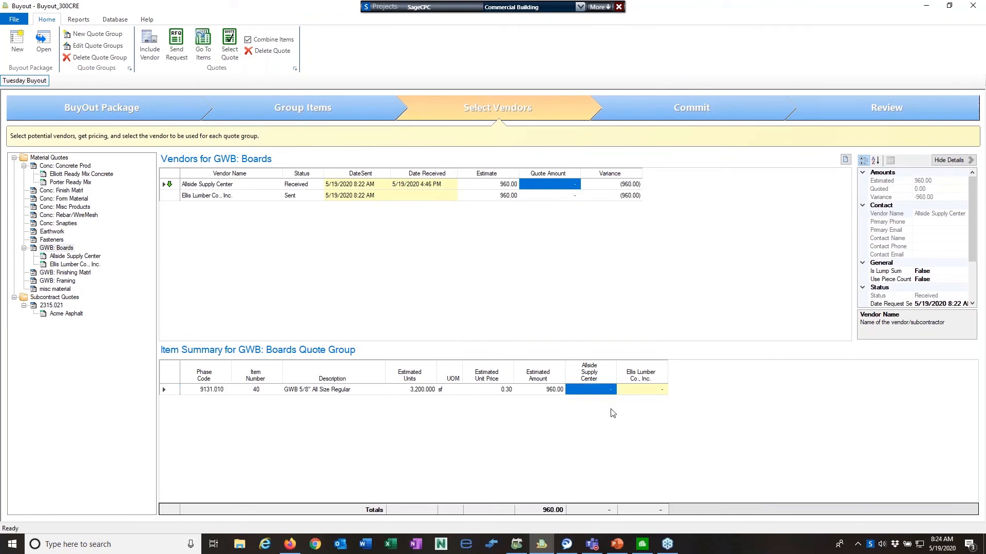
{"action": "type", "text": "950"}
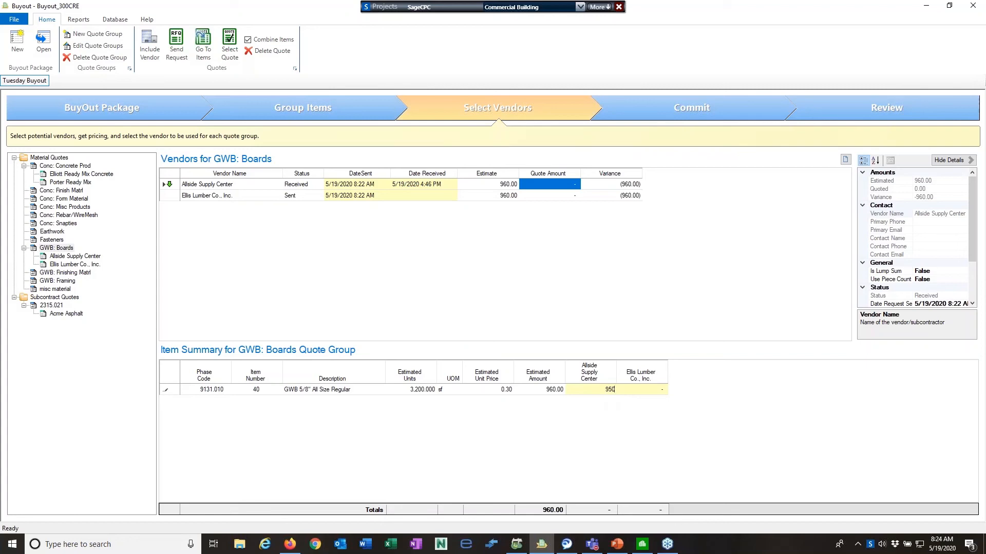
{"action": "key", "text": "Tab"}
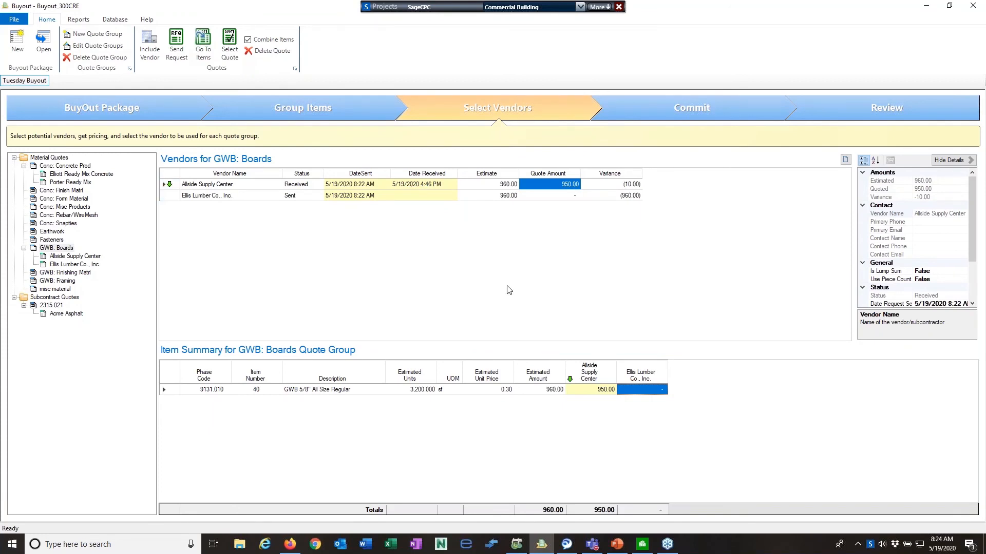
{"action": "left_click", "coordinate": [656, 390]}
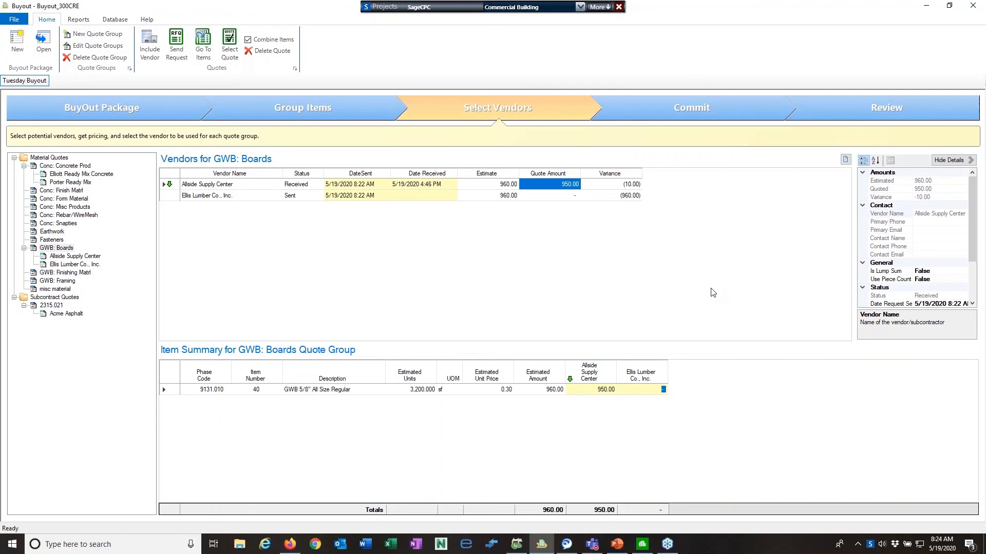
{"action": "type", "text": "1,0"}
{"action": "type", "text": "000"}
{"action": "key", "text": "Return"}
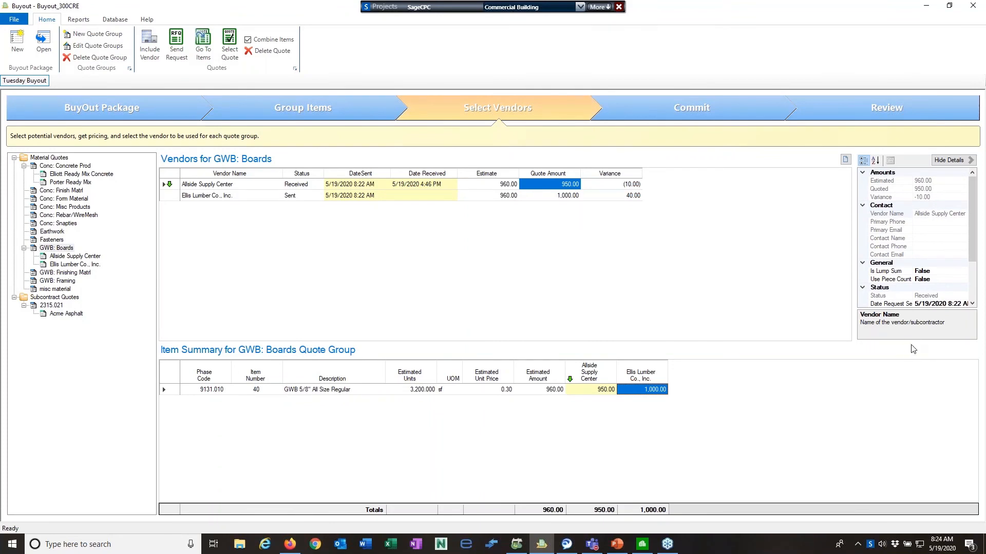
Check Ellis Lumber's quote details, toggle the details panel, then select Conc: Concrete Prod
{"action": "left_click_drag", "start_coordinate": [915, 343], "coordinate": [916, 381]}
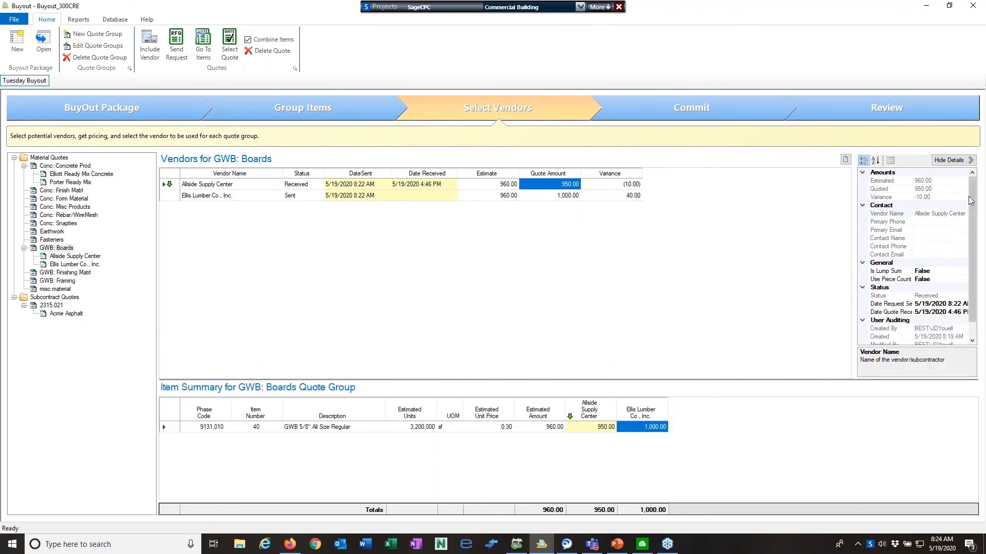
{"action": "left_click_drag", "start_coordinate": [972, 205], "coordinate": [974, 241]}
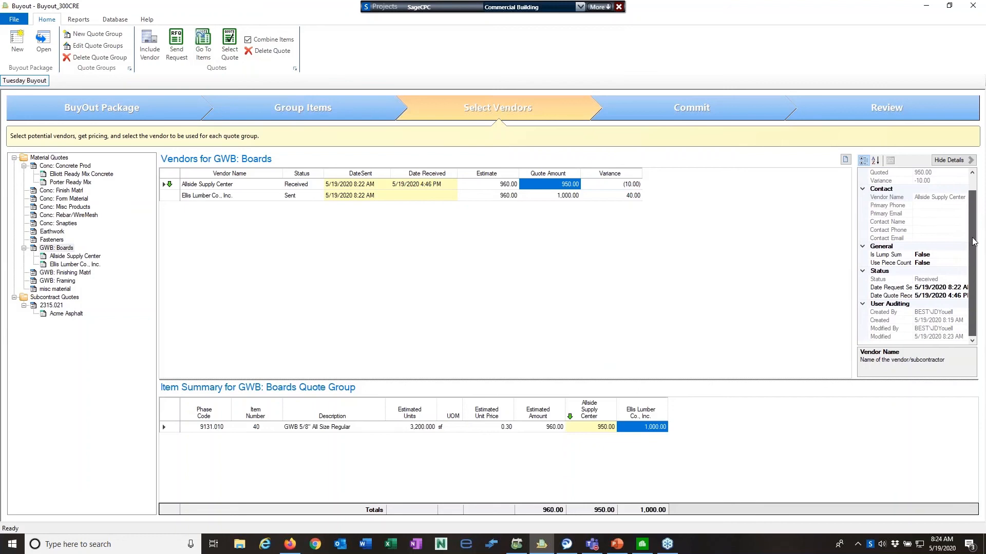
{"action": "left_click", "coordinate": [199, 199]}
{"action": "left_click_drag", "start_coordinate": [978, 215], "coordinate": [974, 188]}
{"action": "left_click", "coordinate": [970, 161]}
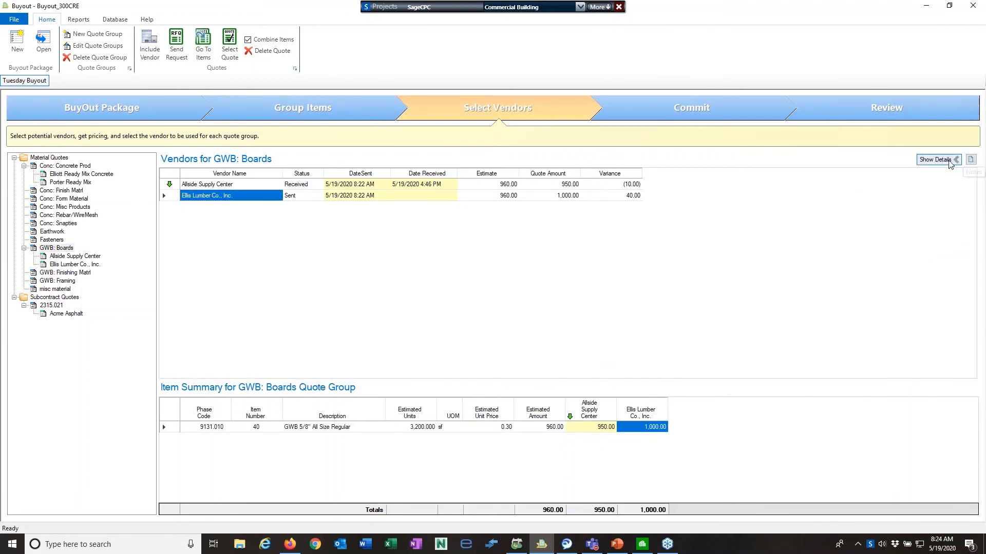
{"action": "left_click", "coordinate": [955, 161]}
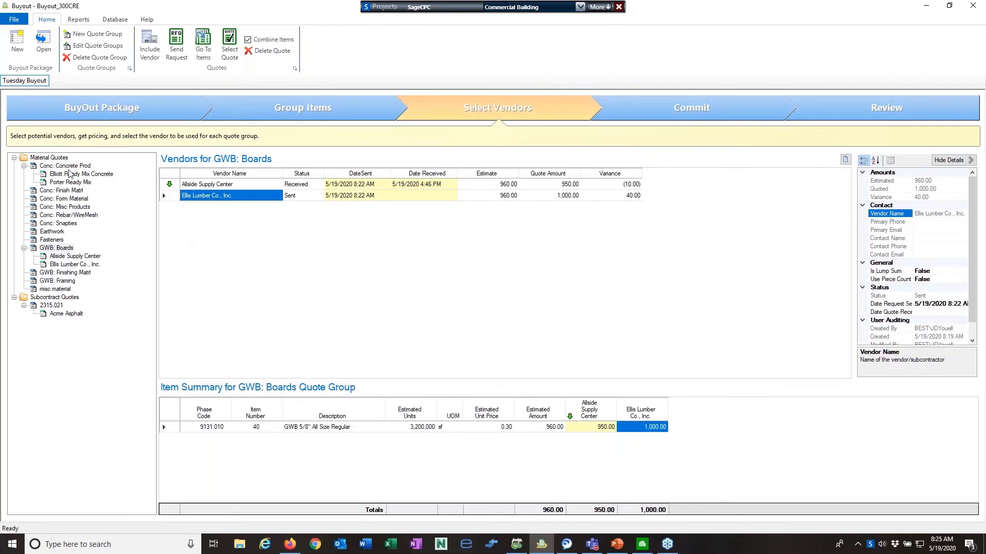
{"action": "left_click", "coordinate": [49, 166]}
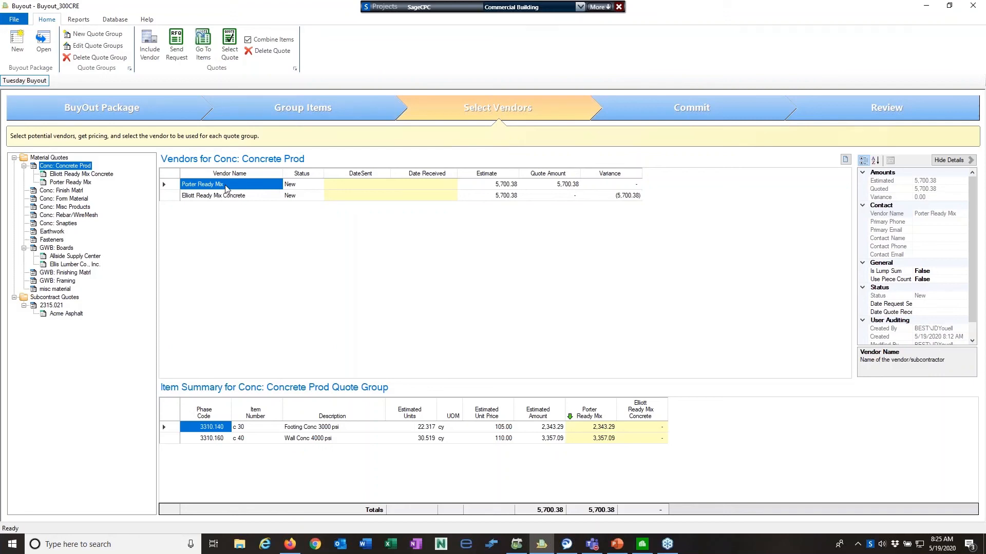
Inspect the right-click menus for Conc: Concrete Prod and Porter Ready Mix's quote
{"action": "right_click", "coordinate": [82, 165]}
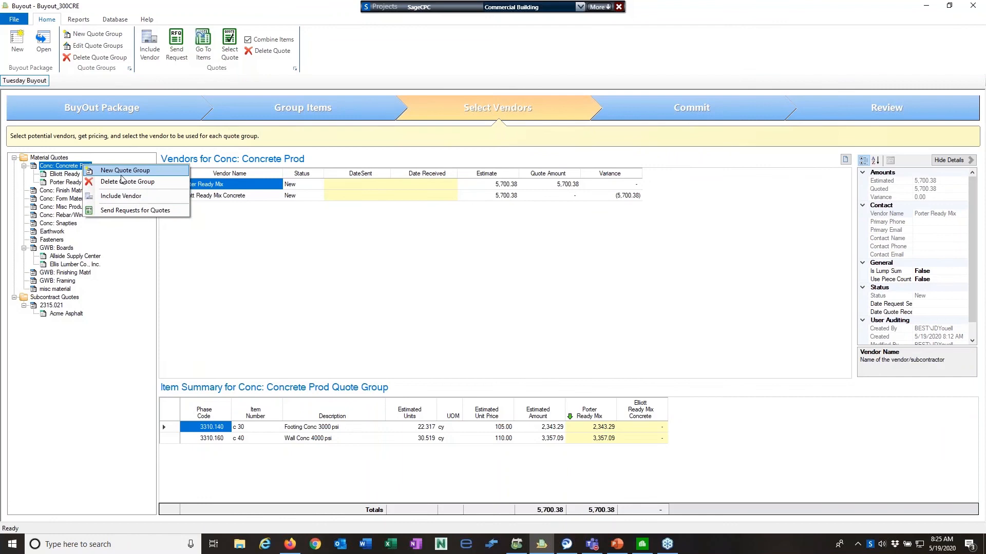
{"action": "left_click", "coordinate": [235, 223]}
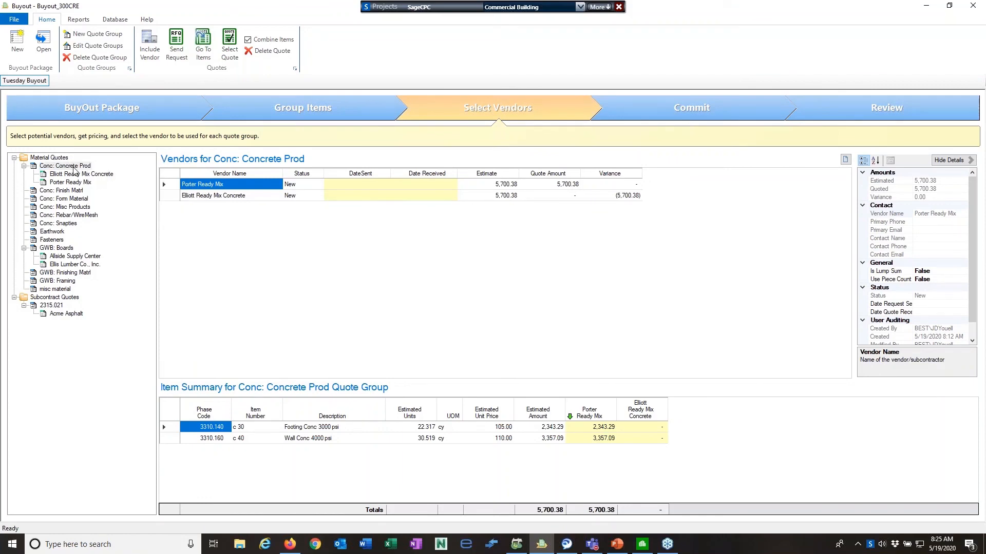
{"action": "right_click", "coordinate": [192, 186]}
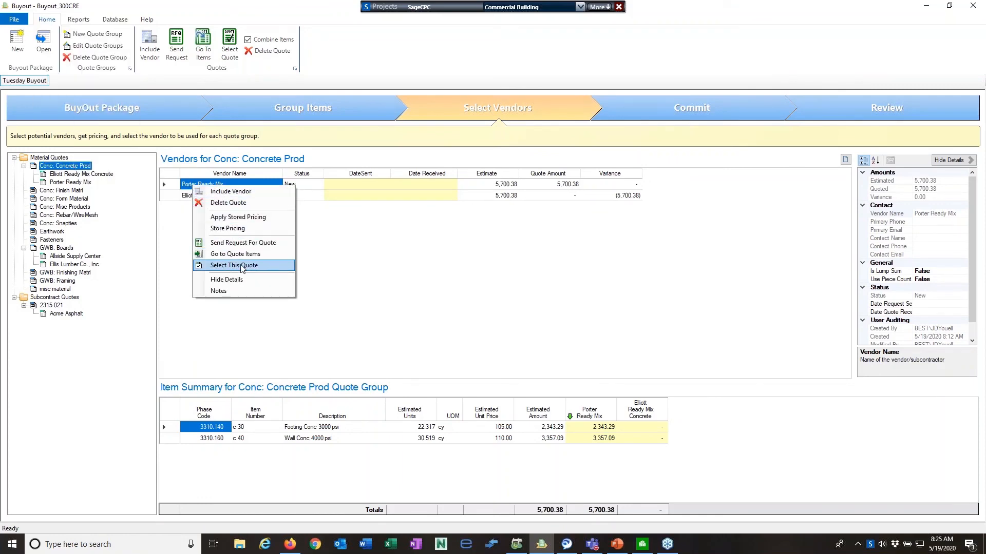
{"action": "left_click", "coordinate": [430, 252]}
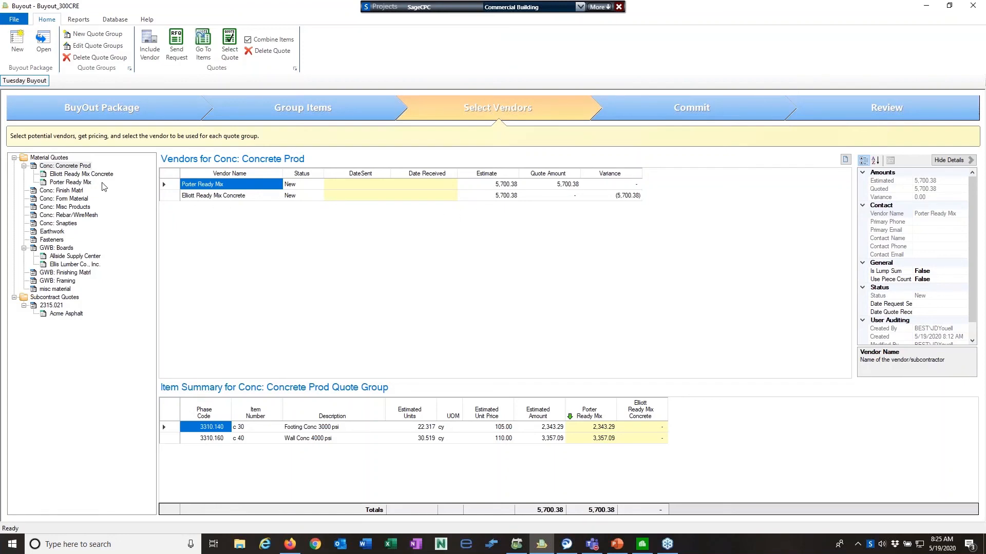
{"action": "right_click", "coordinate": [77, 167]}
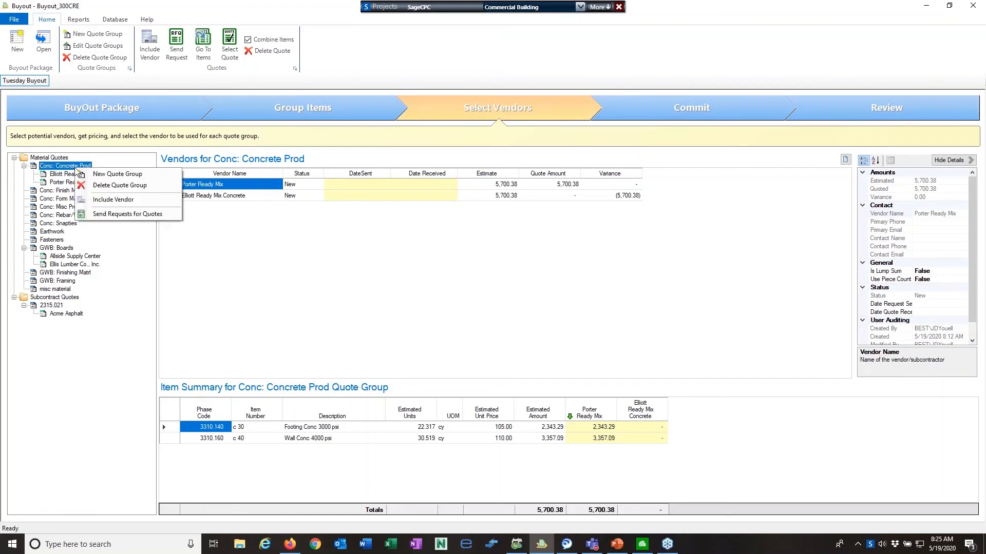
{"action": "right_click", "coordinate": [220, 186]}
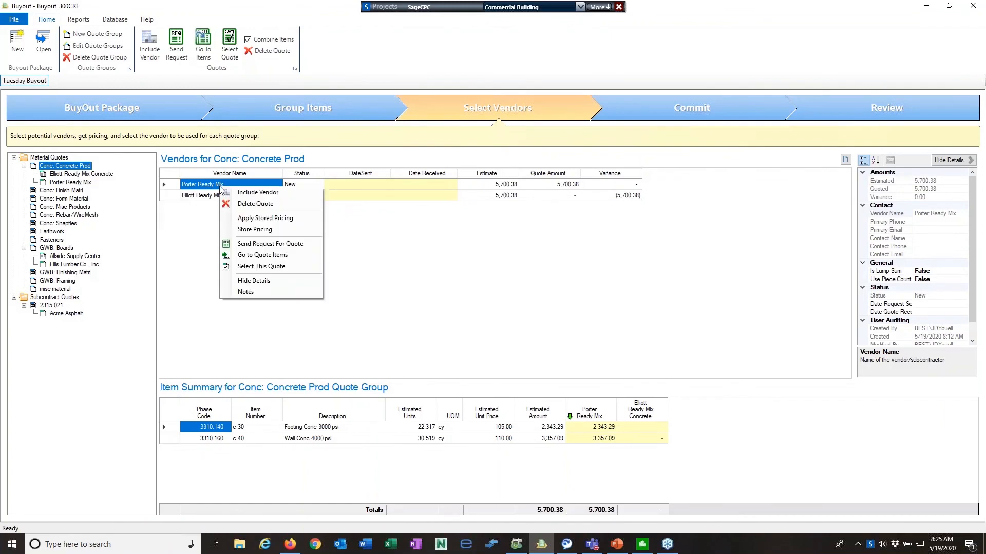
Apply stored pricing to all Porter Ready Mix items, select its quote, then show GWB: Boards
{"action": "left_click", "coordinate": [277, 219]}
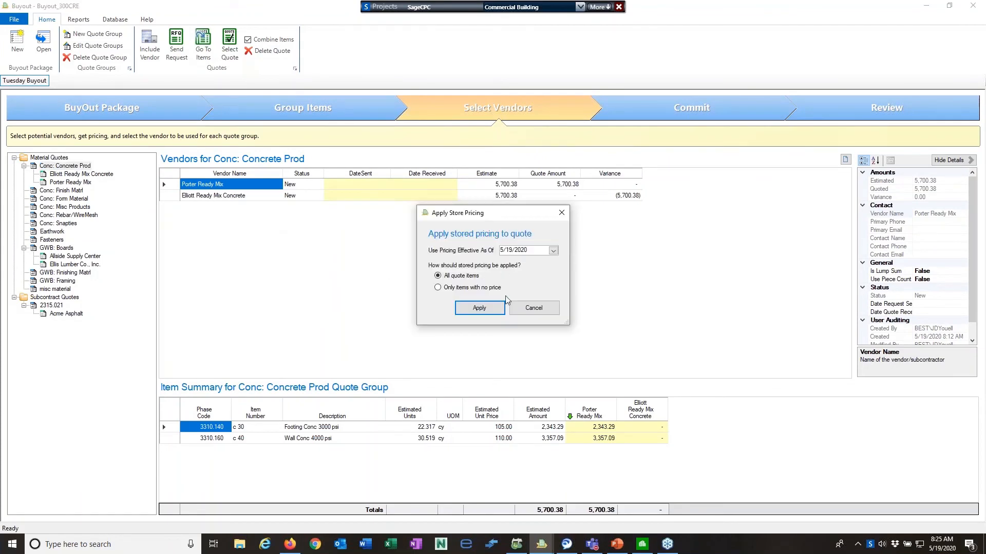
{"action": "left_click", "coordinate": [480, 308]}
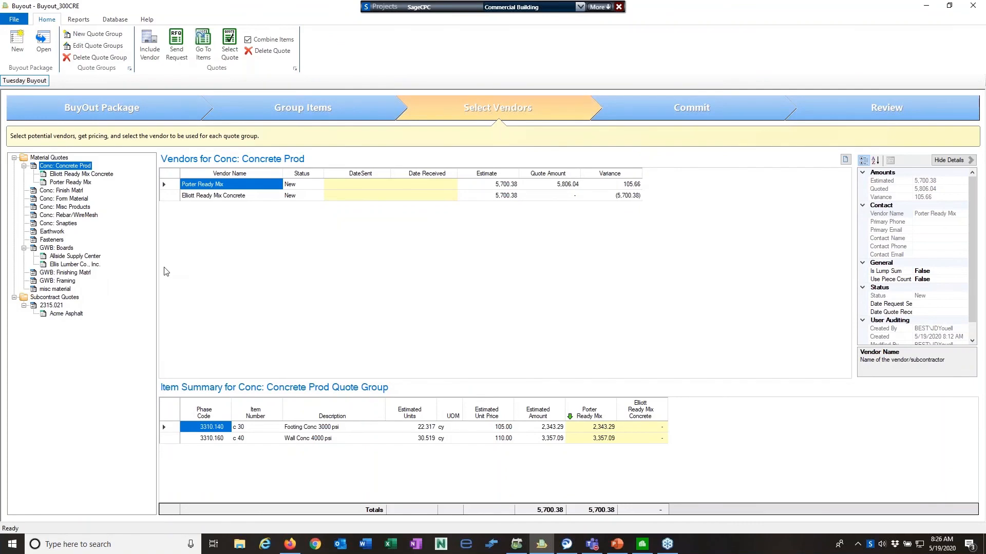
{"action": "right_click", "coordinate": [190, 188]}
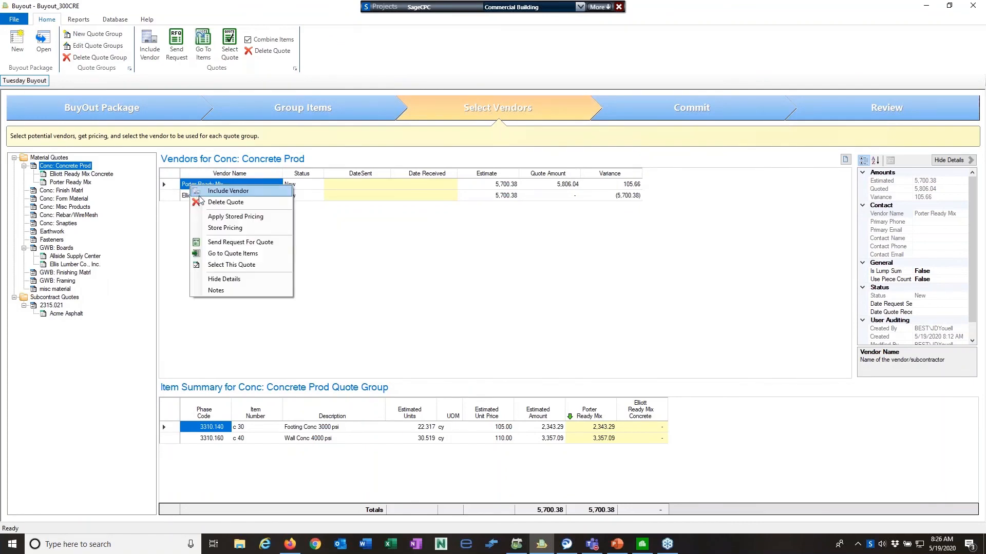
{"action": "left_click", "coordinate": [214, 265]}
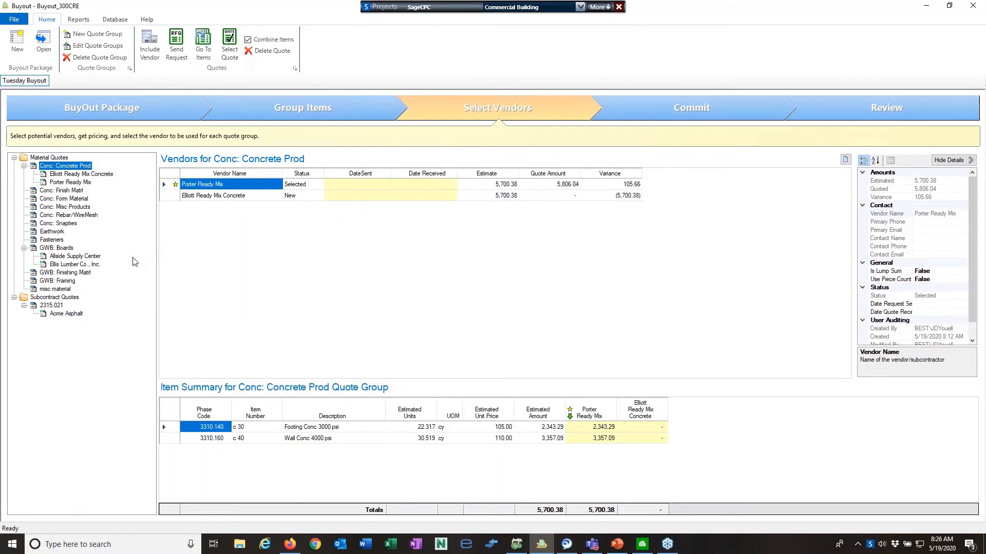
{"action": "left_click", "coordinate": [61, 248]}
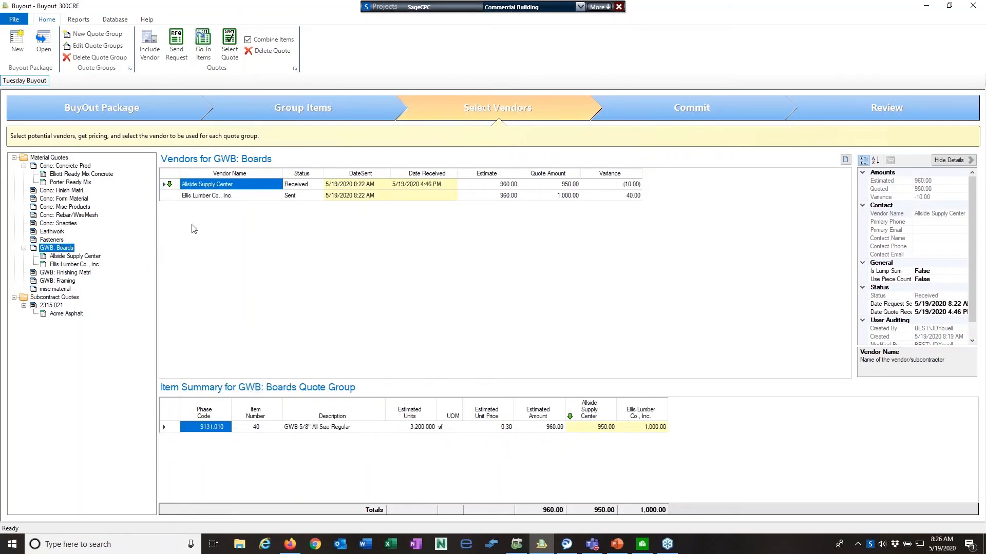
Select Allside Supply Center's quote for GWB: Boards and Acme Asphalt's 380.00 quote for 2315.021
{"action": "right_click", "coordinate": [174, 187]}
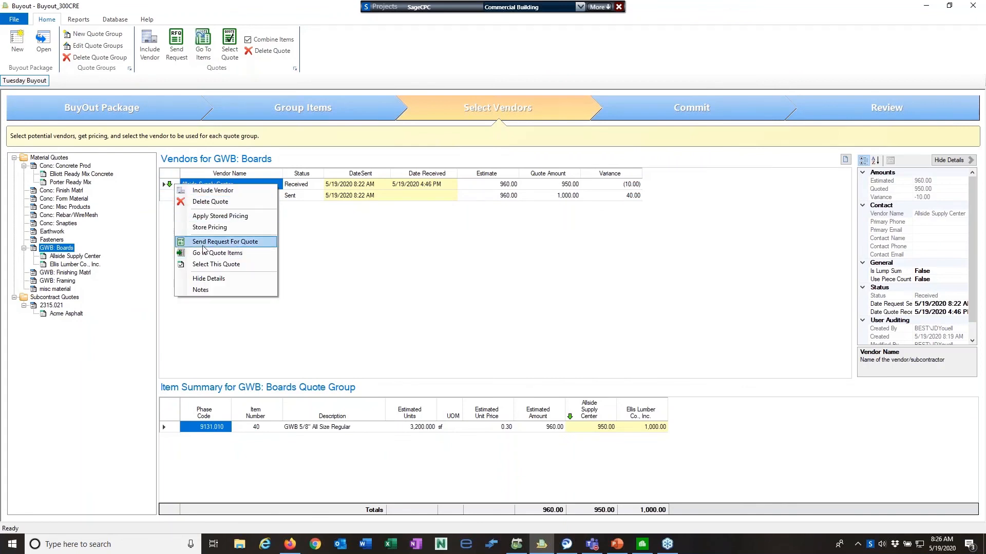
{"action": "left_click", "coordinate": [226, 268]}
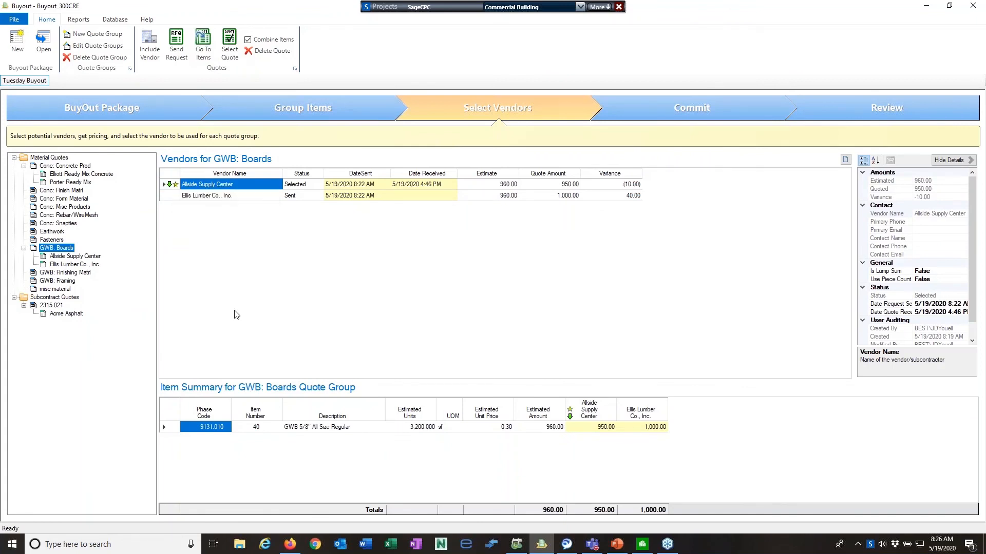
{"action": "left_click", "coordinate": [60, 306]}
{"action": "right_click", "coordinate": [207, 188]}
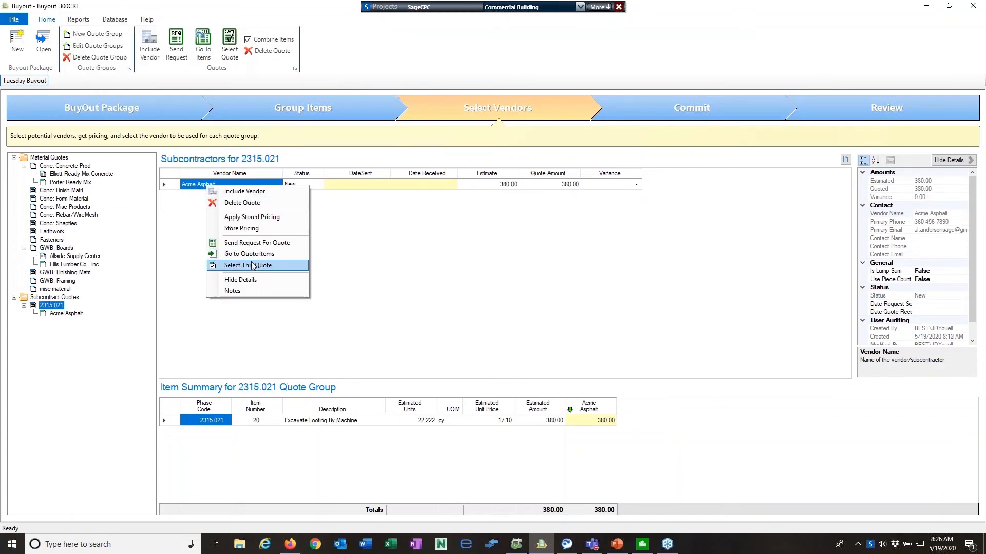
{"action": "left_click", "coordinate": [252, 265]}
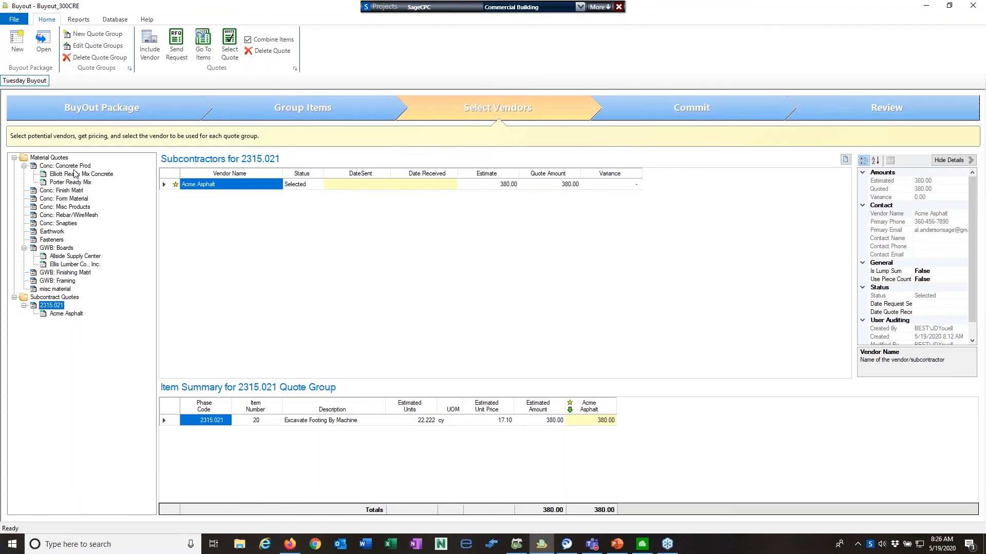
Reselect Conc: Concrete Prod and advance to the Commit step listing the three commitments
{"action": "left_click", "coordinate": [73, 168]}
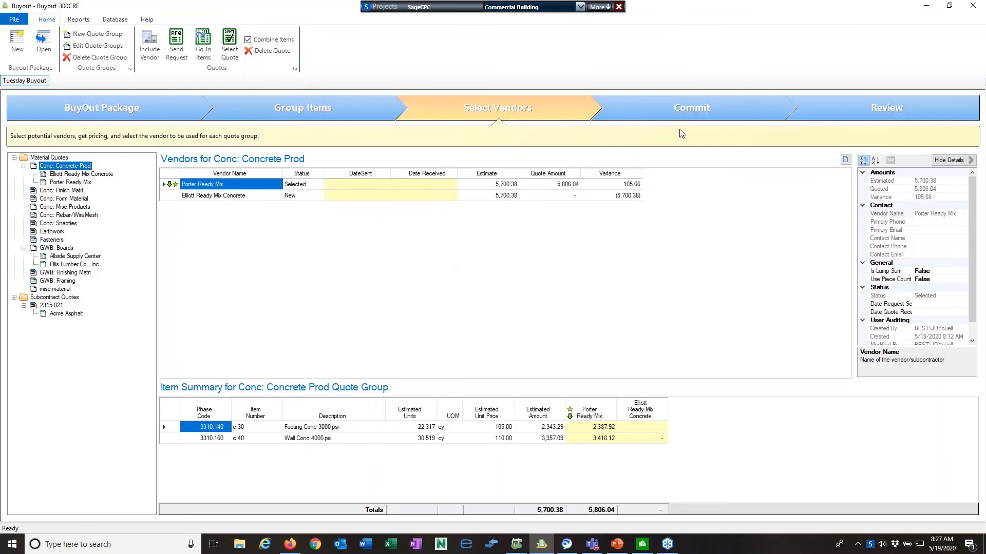
{"action": "left_click", "coordinate": [688, 109]}
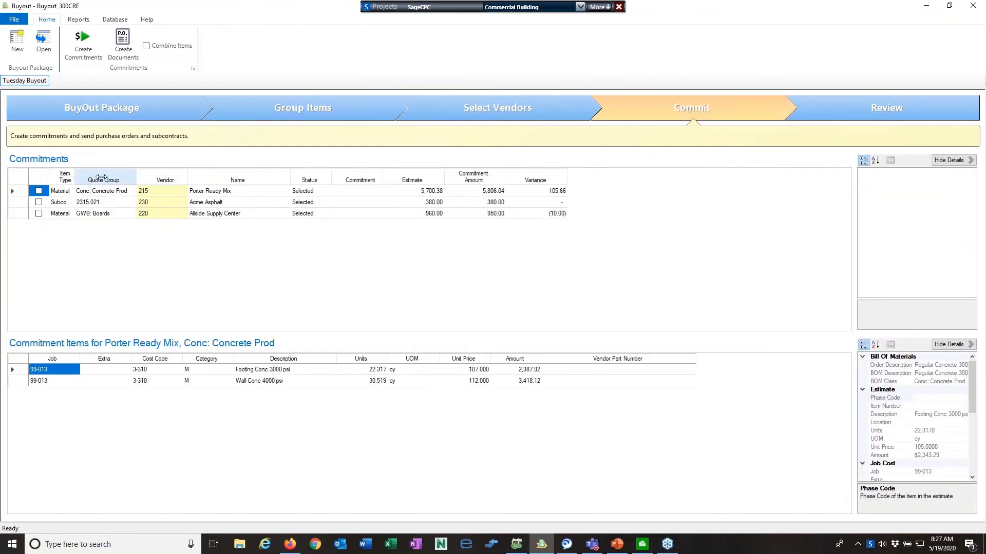
Widen Item Type, tick the Porter Ready Mix, Acme Asphalt and Allside Supply Center commitments, and create them
{"action": "double_click", "coordinate": [77, 176]}
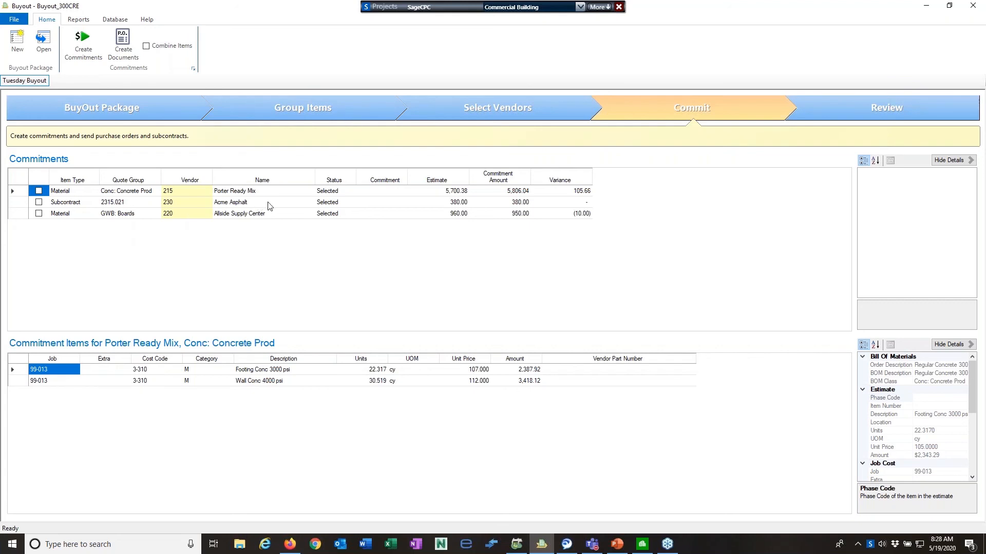
{"action": "left_click", "coordinate": [39, 191]}
{"action": "left_click", "coordinate": [39, 202]}
{"action": "left_click", "coordinate": [39, 214]}
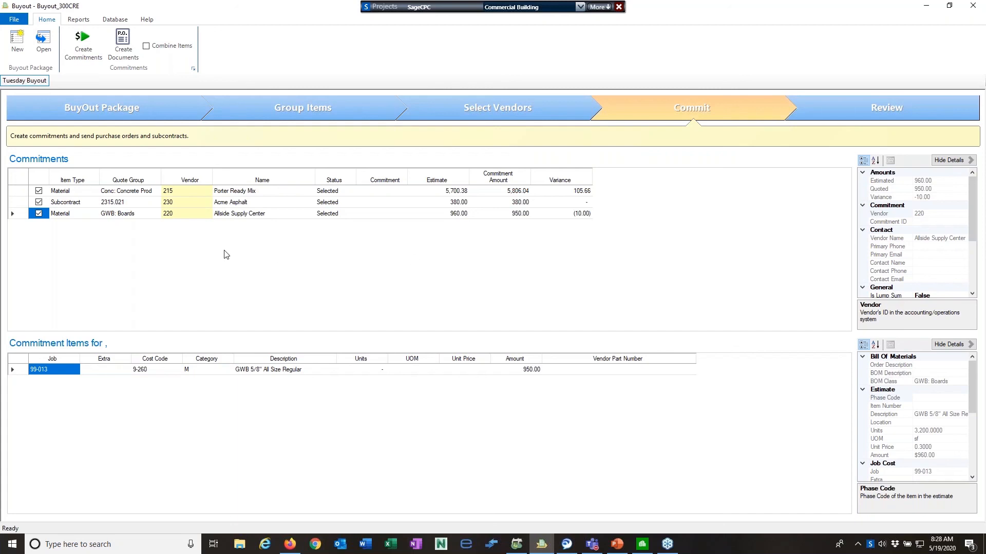
{"action": "left_click", "coordinate": [470, 109]}
{"action": "left_click", "coordinate": [88, 46]}
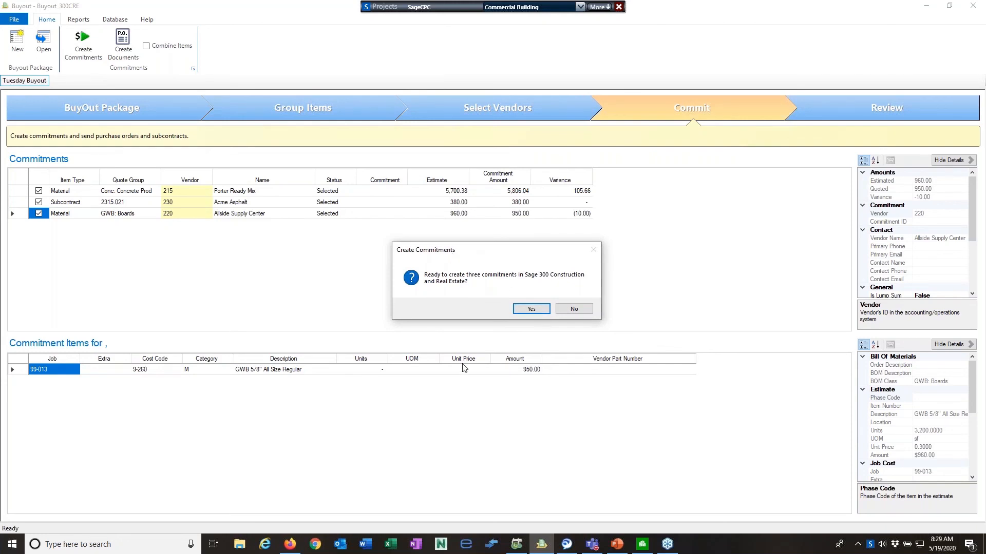
Confirm creating PO-99013-001, S-99013-0001 and PO-99013-002, then close the commitments journal preview
{"action": "left_click", "coordinate": [532, 310]}
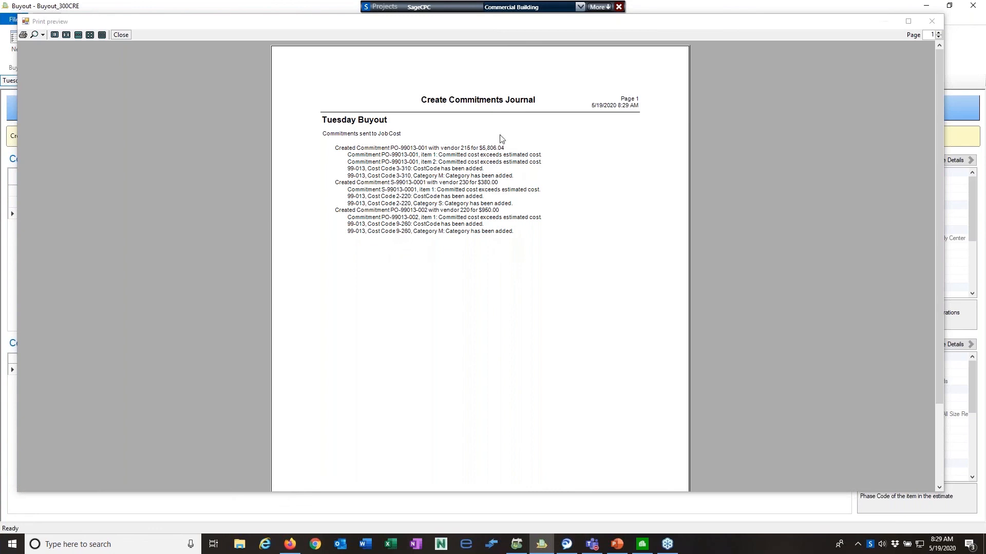
{"action": "left_click", "coordinate": [933, 22]}
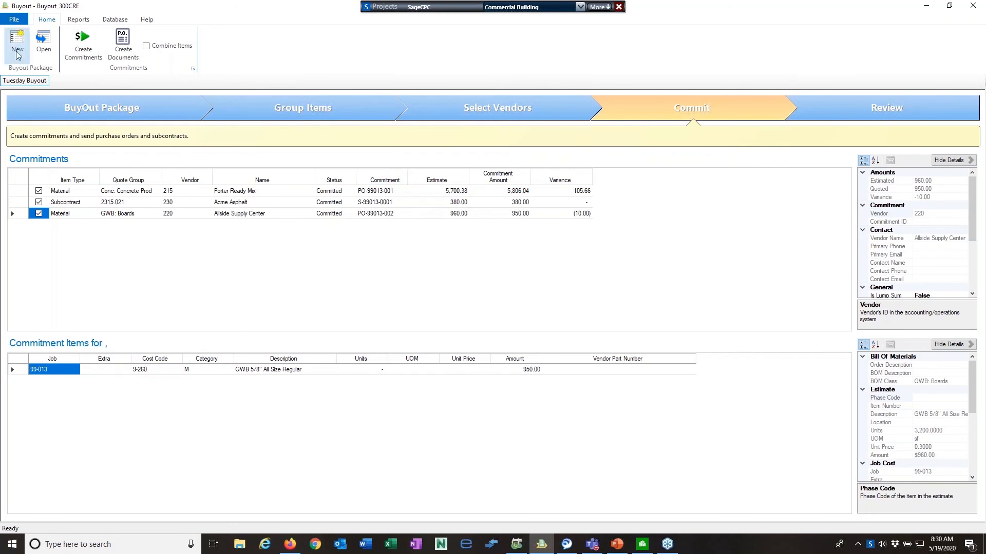
{"action": "left_click", "coordinate": [15, 19]}
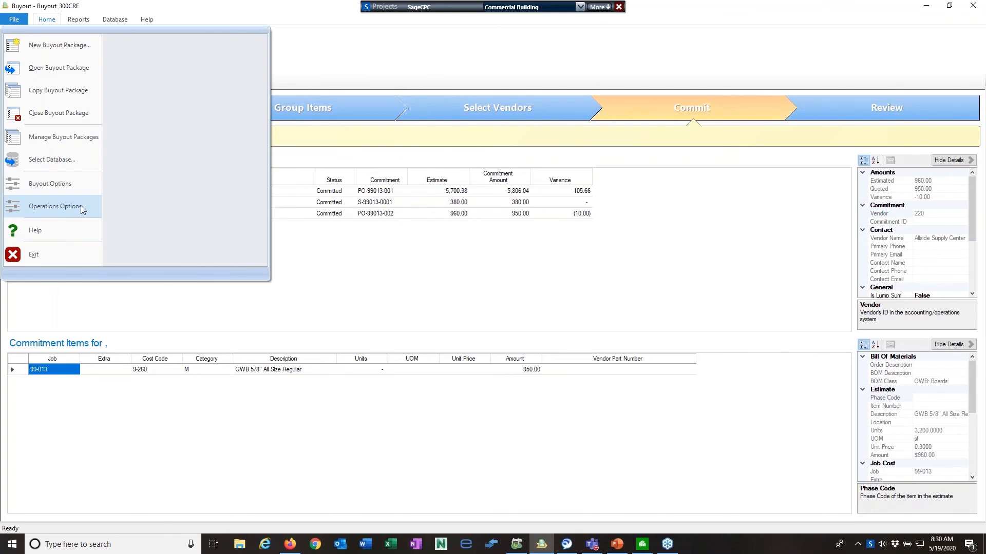
Review subcontract and purchase order commitment ID formats in Sage 300 CRE Settings, then cancel unchanged
{"action": "left_click", "coordinate": [61, 207]}
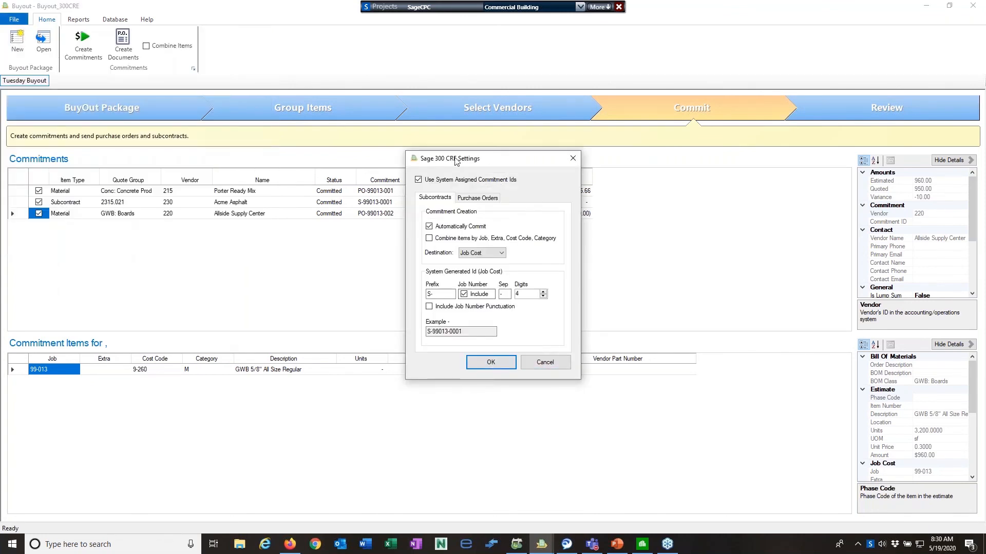
{"action": "left_click_drag", "start_coordinate": [456, 161], "coordinate": [417, 102]}
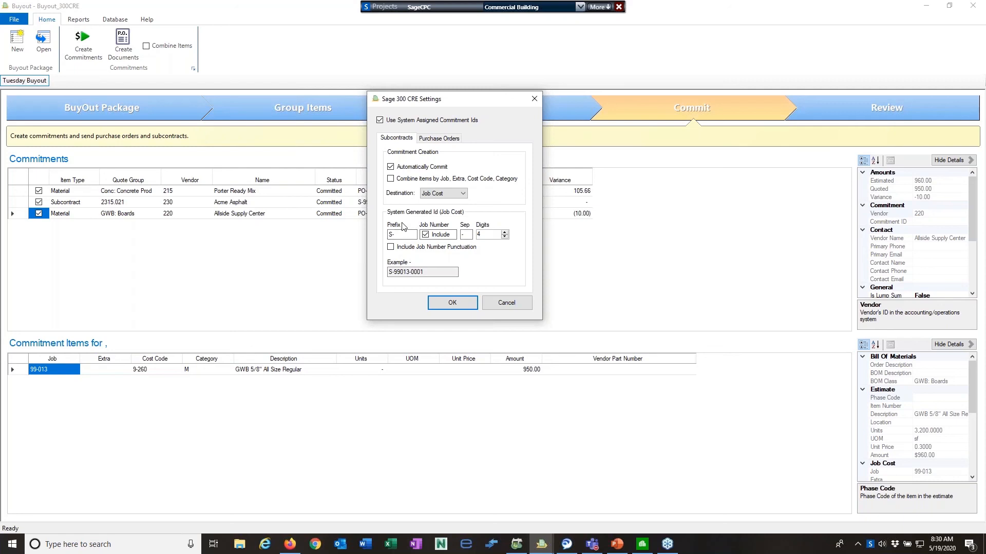
{"action": "left_click", "coordinate": [439, 141]}
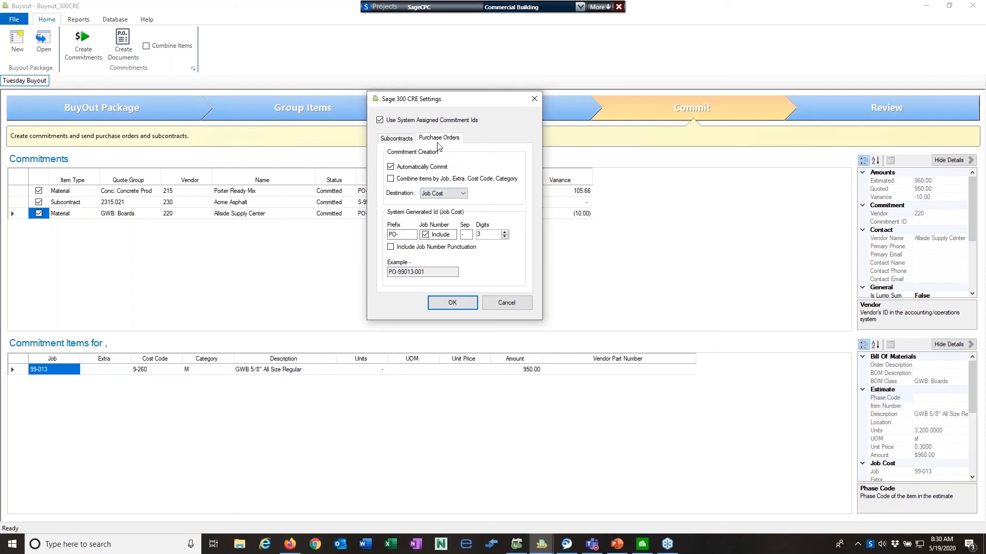
{"action": "left_click", "coordinate": [399, 139]}
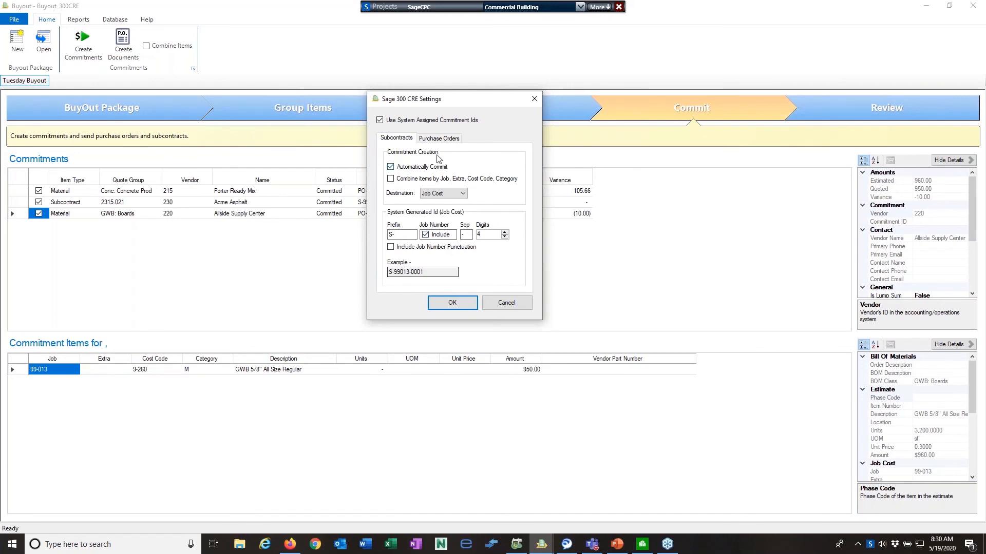
{"action": "left_click", "coordinate": [439, 139]}
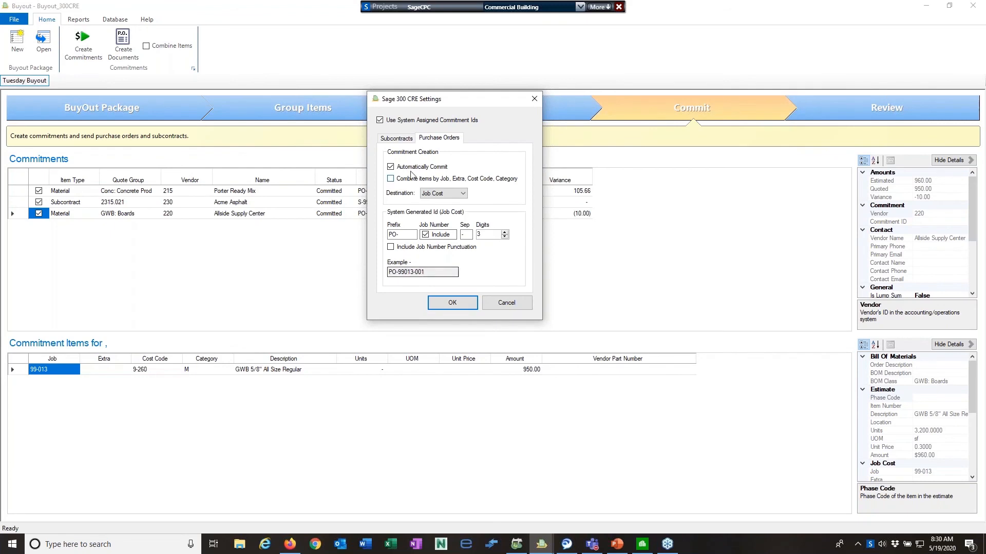
{"action": "left_click", "coordinate": [398, 139]}
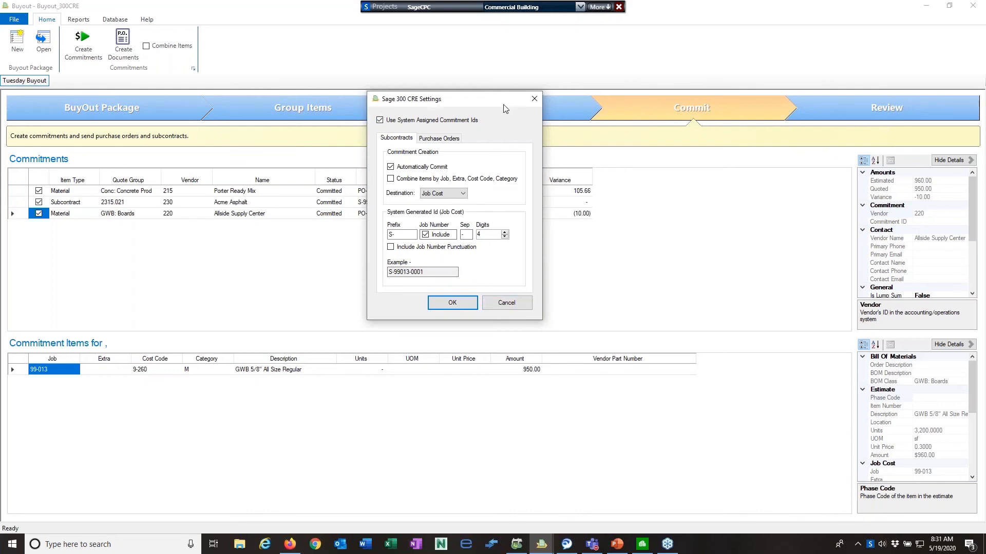
{"action": "left_click_drag", "start_coordinate": [503, 102], "coordinate": [650, 104]}
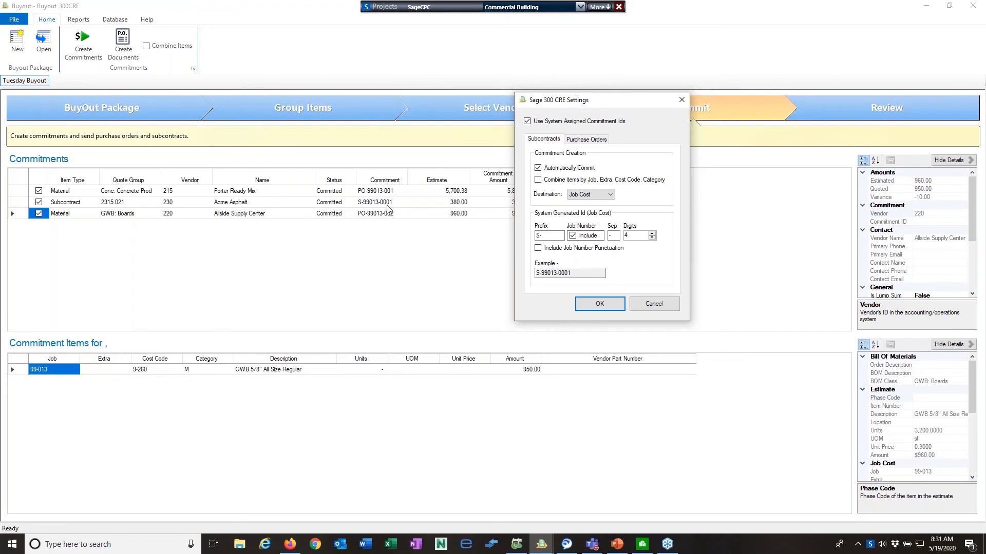
{"action": "left_click", "coordinate": [652, 304]}
{"action": "left_click", "coordinate": [648, 543]}
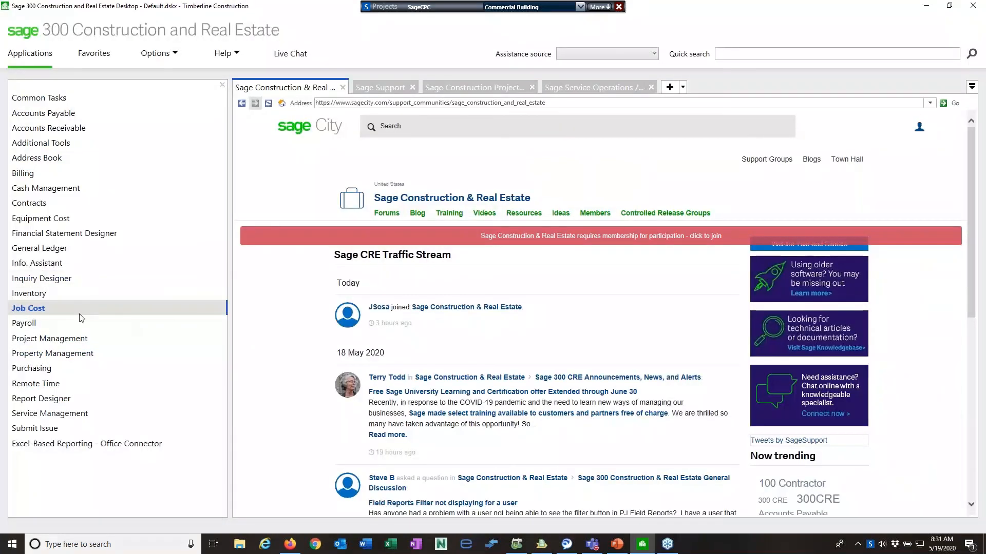
Open Job Cost commitment entry and list the existing commitments
{"action": "left_click", "coordinate": [41, 314]}
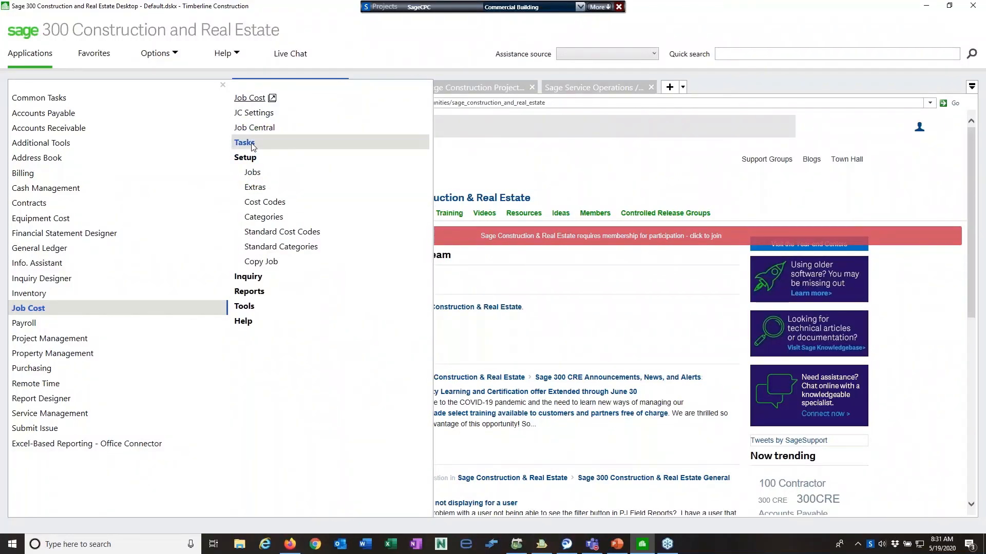
{"action": "left_click", "coordinate": [268, 246]}
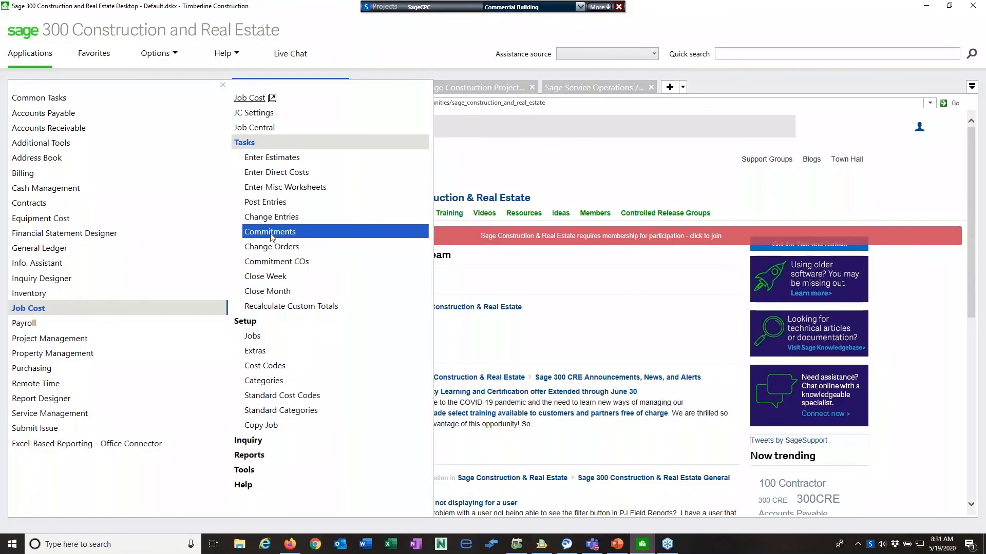
{"action": "left_click", "coordinate": [288, 231]}
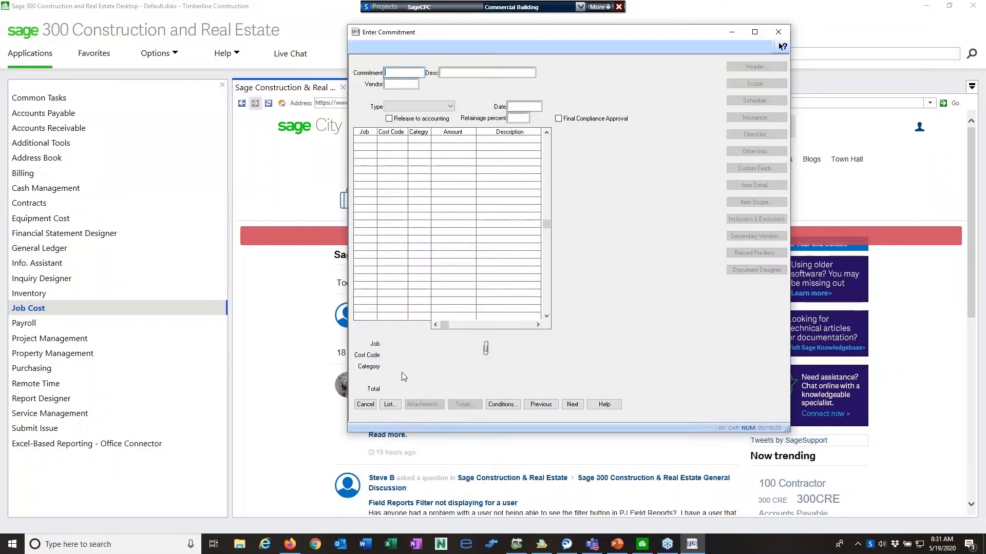
{"action": "left_click", "coordinate": [389, 405]}
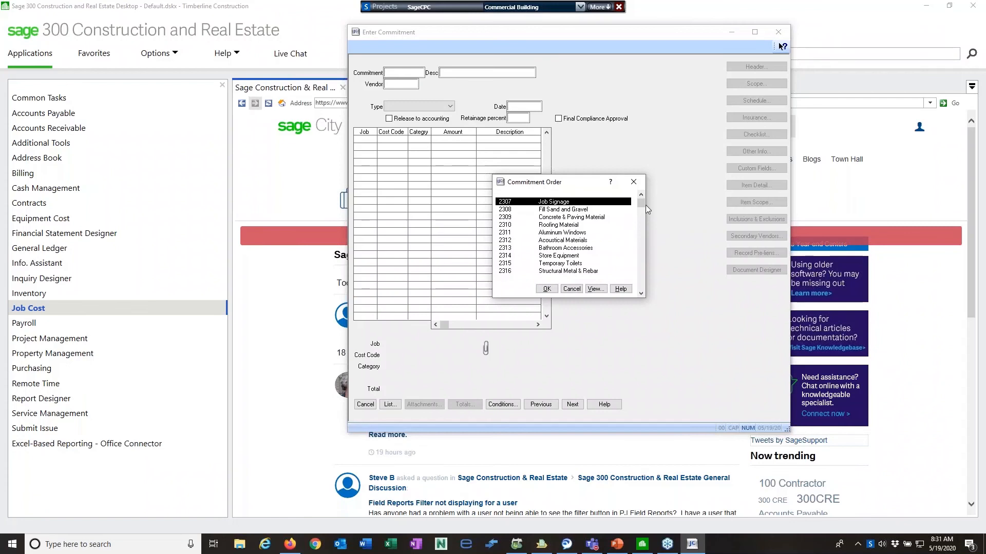
Load commitment PO-99013-001 to confirm it exists, then return to the buyout package
{"action": "left_click_drag", "start_coordinate": [641, 202], "coordinate": [643, 292]}
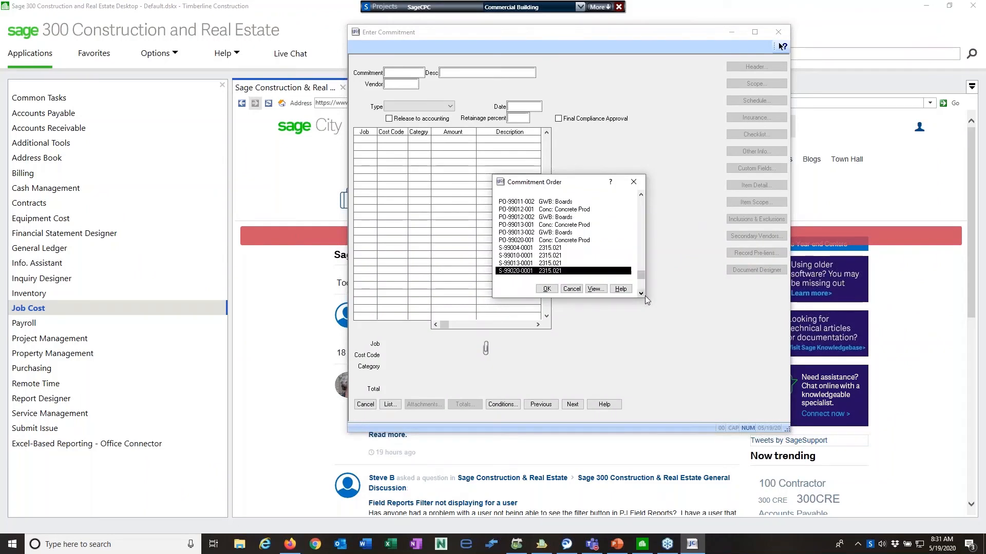
{"action": "left_click", "coordinate": [526, 226]}
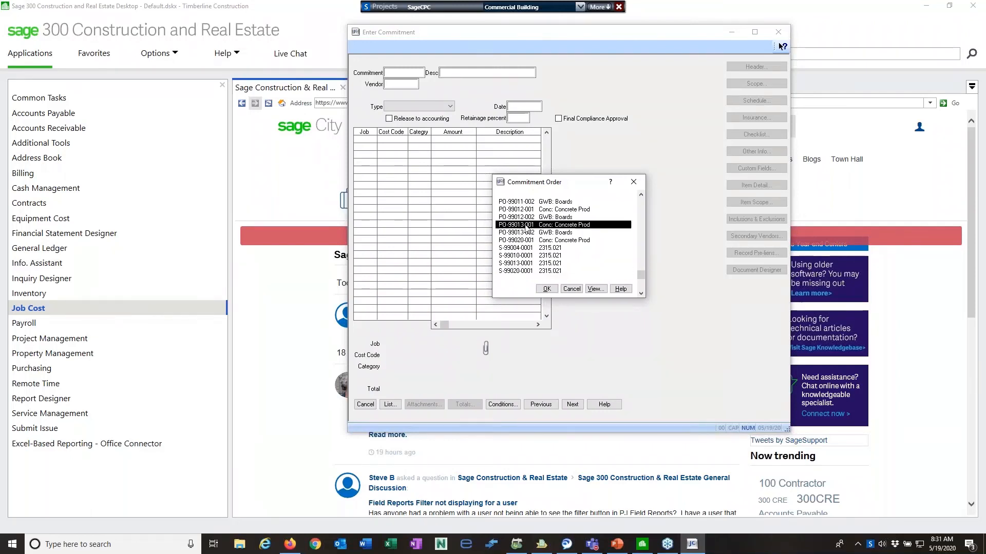
{"action": "left_click", "coordinate": [532, 233]}
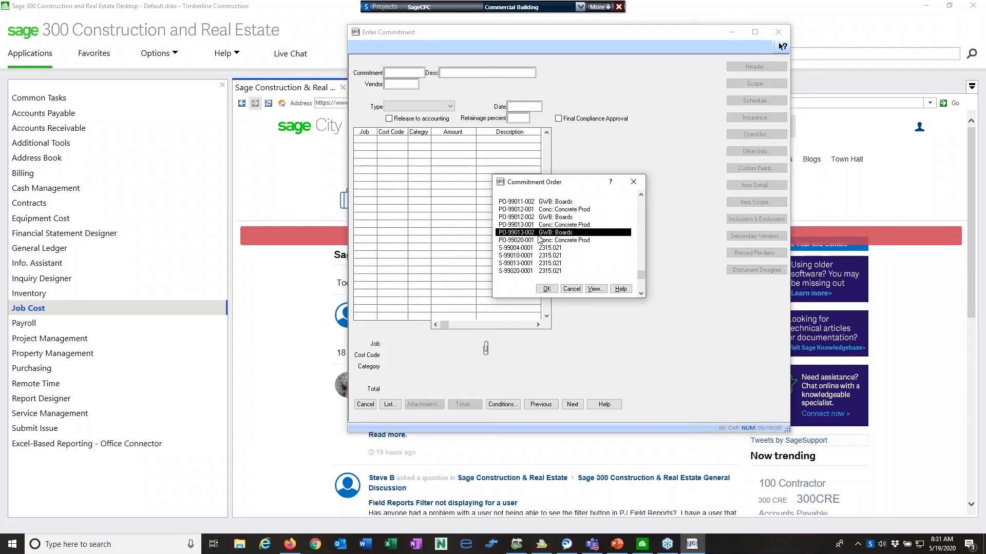
{"action": "left_click", "coordinate": [531, 264]}
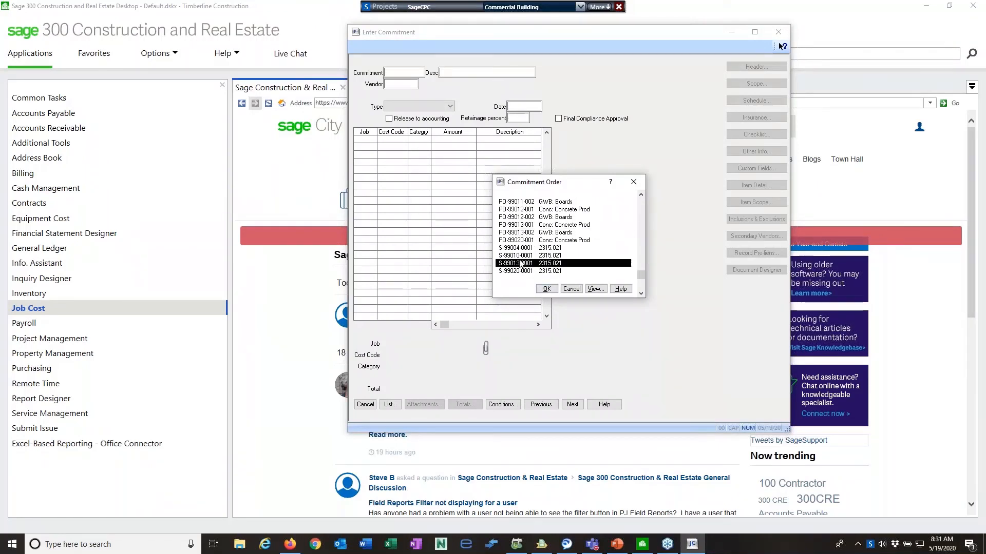
{"action": "left_click", "coordinate": [524, 228]}
{"action": "left_click", "coordinate": [547, 288]}
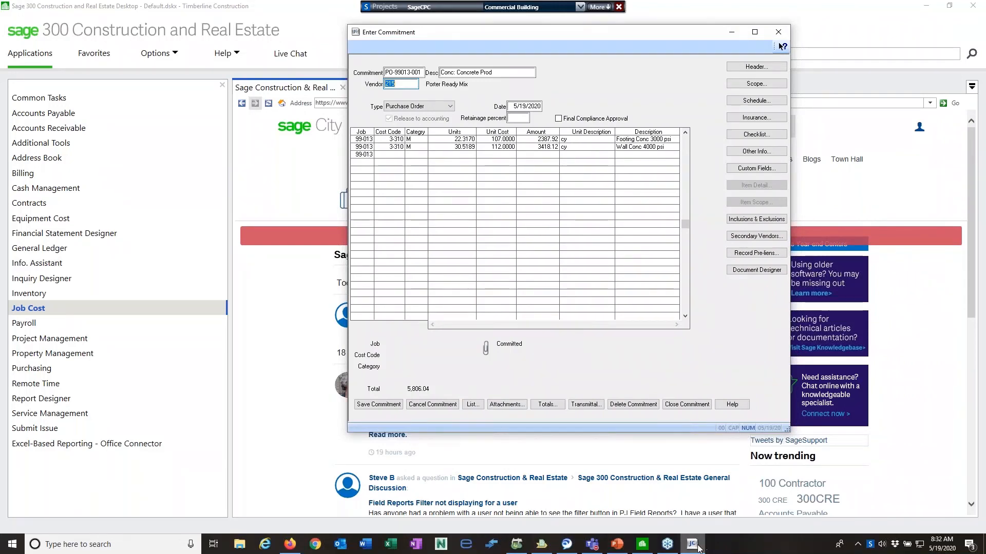
{"action": "left_click", "coordinate": [542, 548]}
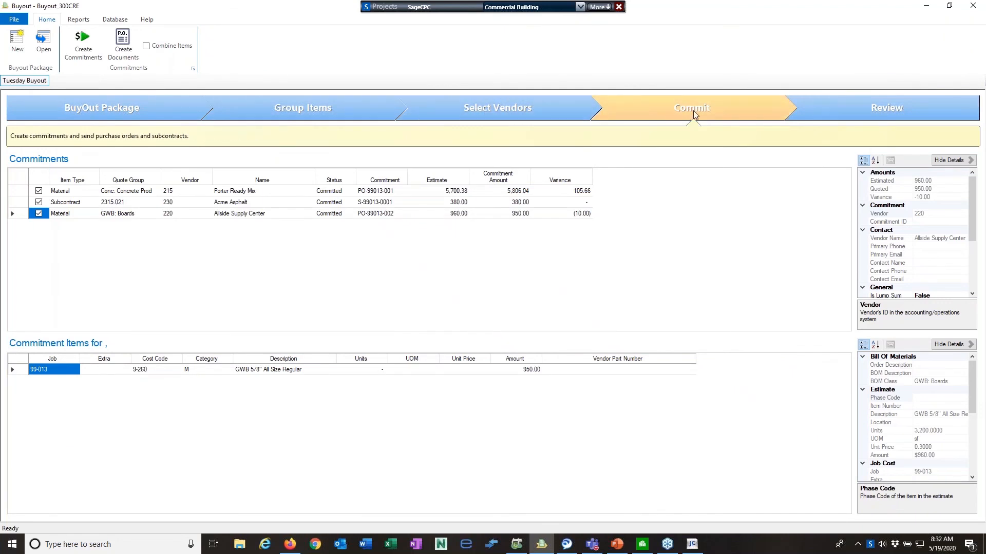
Advance to the Review step showing 4 of 23 items bought out for 7,040.38
{"action": "left_click", "coordinate": [866, 105]}
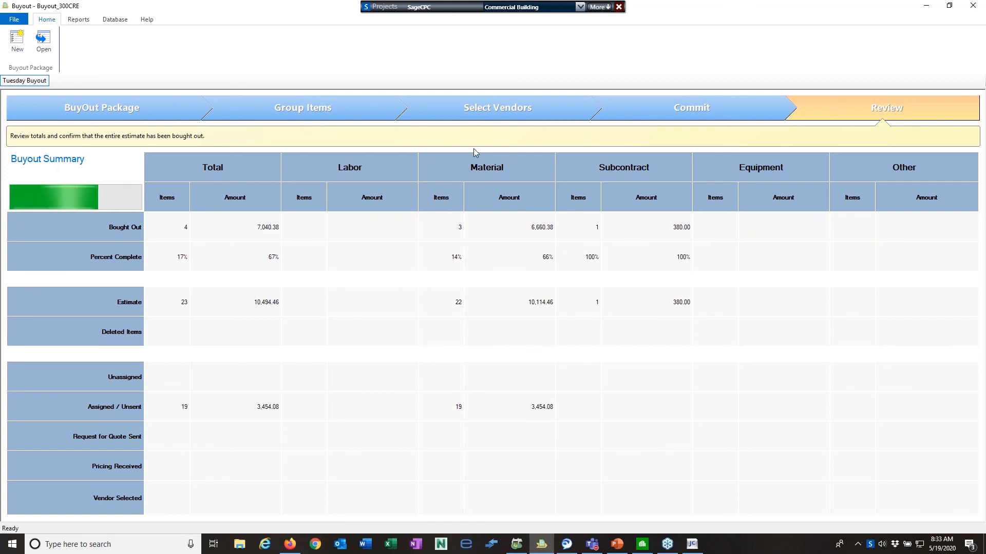
Preview the Quote Group Summary report using the Adobe PDF printer, then close it
{"action": "left_click", "coordinate": [78, 19]}
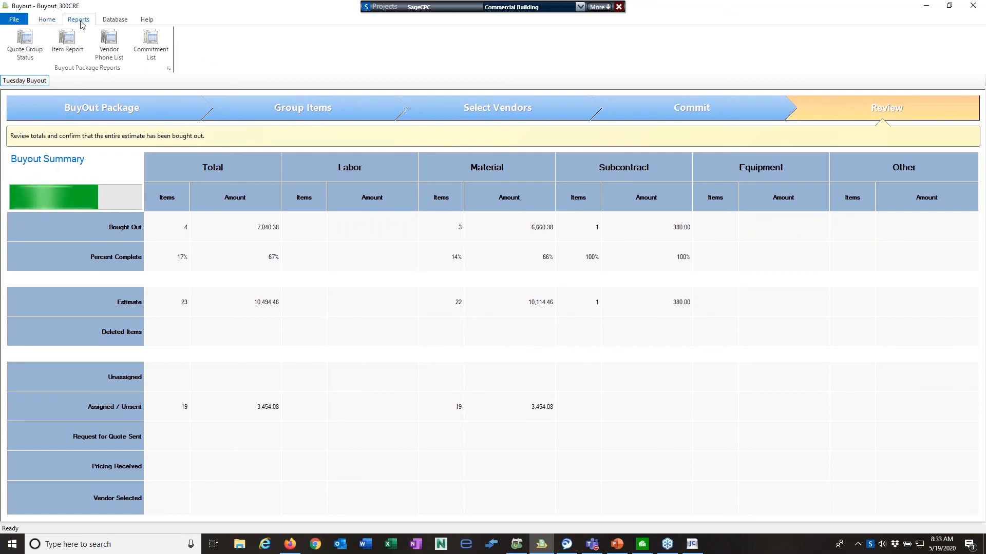
{"action": "left_click", "coordinate": [31, 49]}
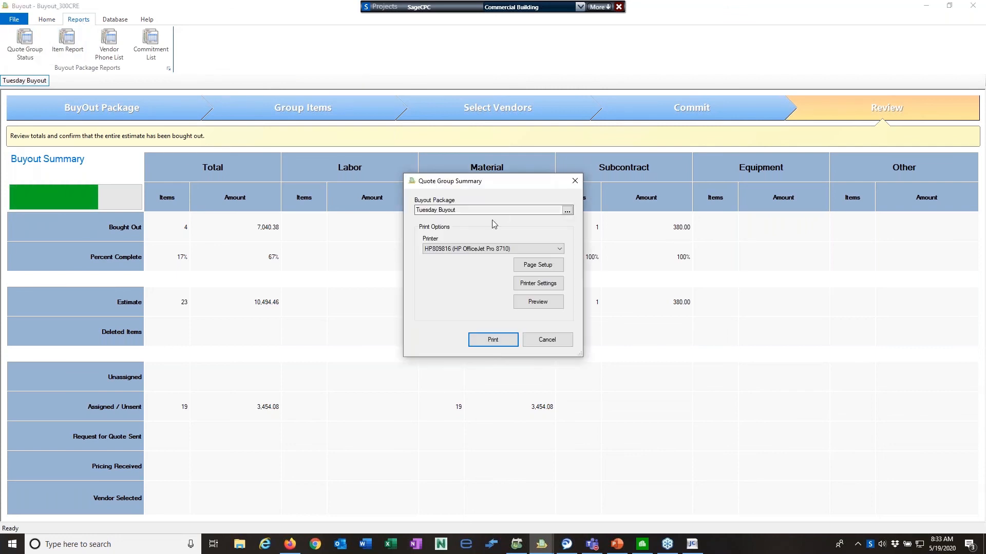
{"action": "left_click", "coordinate": [544, 249]}
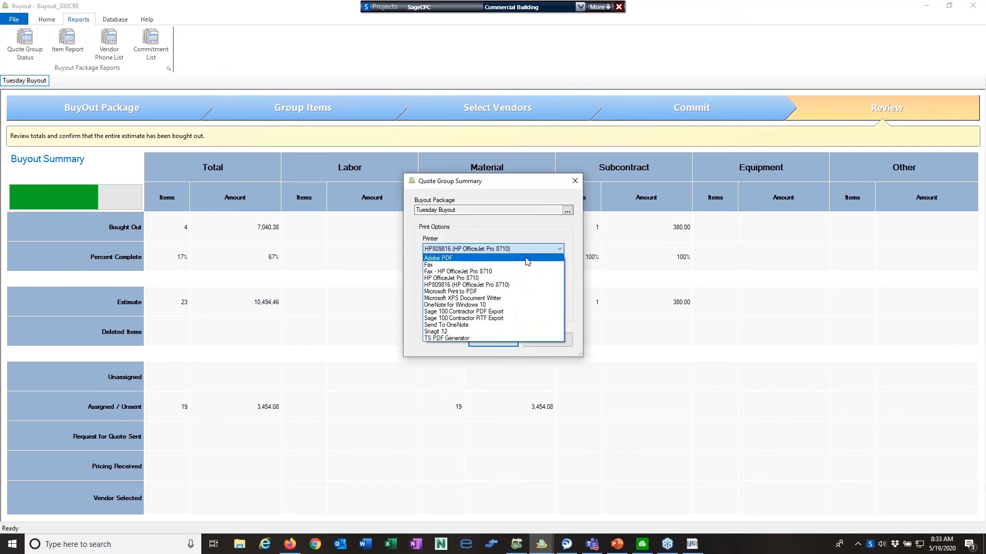
{"action": "left_click", "coordinate": [536, 323]}
{"action": "left_click", "coordinate": [538, 303]}
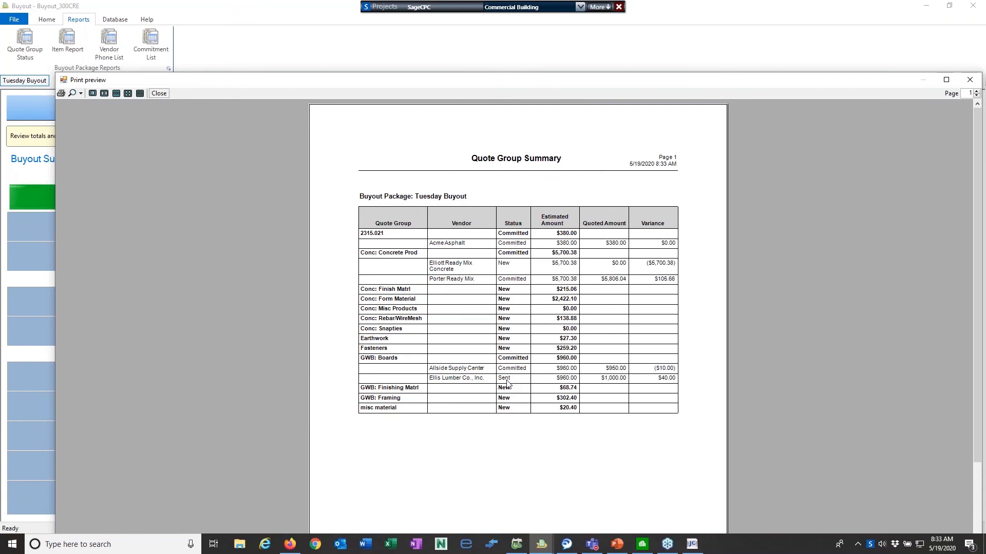
{"action": "left_click", "coordinate": [969, 81]}
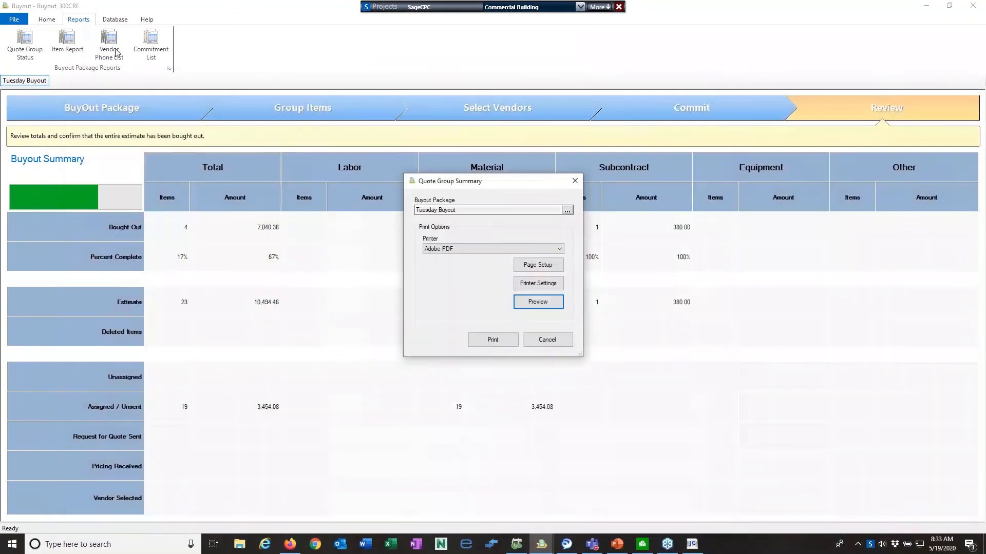
{"action": "left_click", "coordinate": [560, 340]}
{"action": "left_click", "coordinate": [50, 53]}
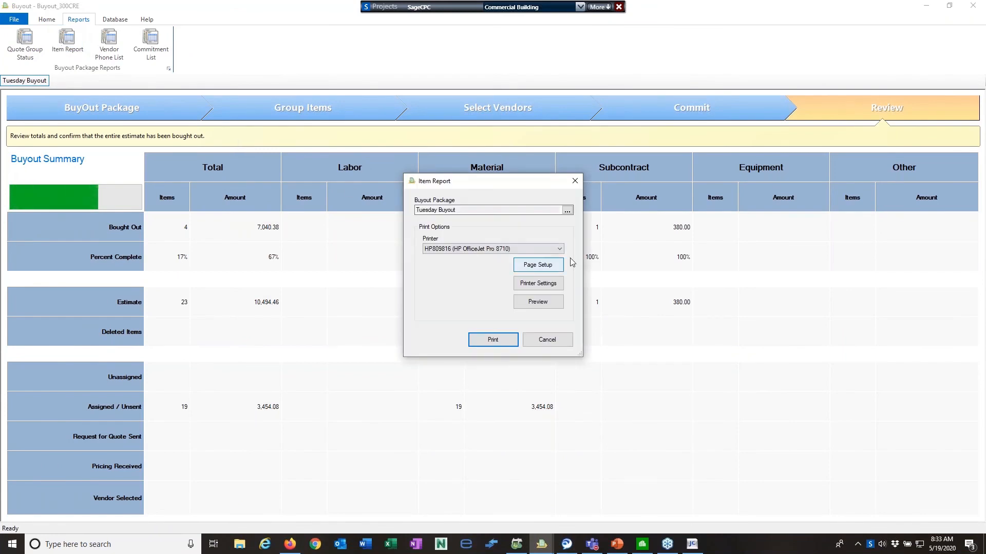
Print the Item Report to Adobe PDF, then cancel saving the PDF file
{"action": "left_click", "coordinate": [559, 249]}
{"action": "left_click", "coordinate": [513, 259]}
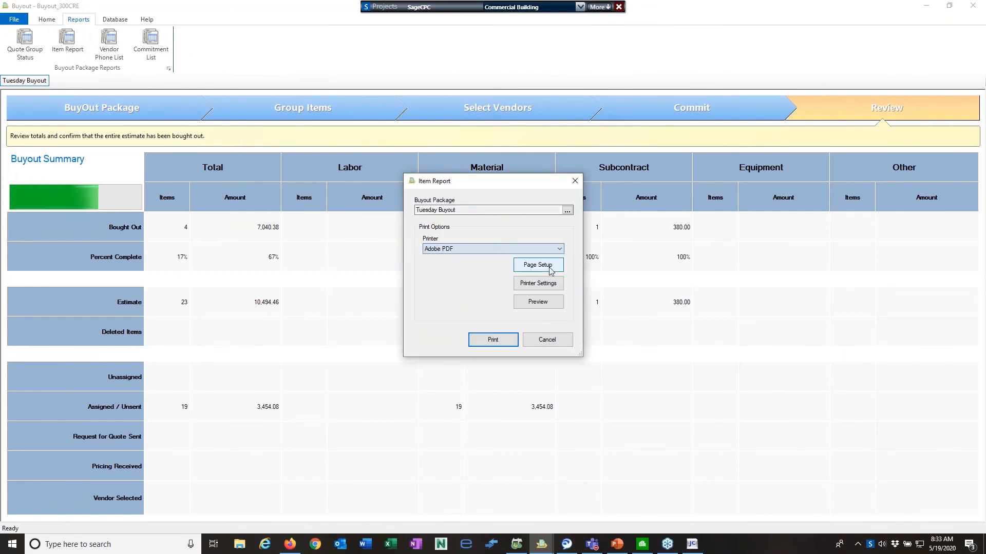
{"action": "left_click", "coordinate": [494, 340]}
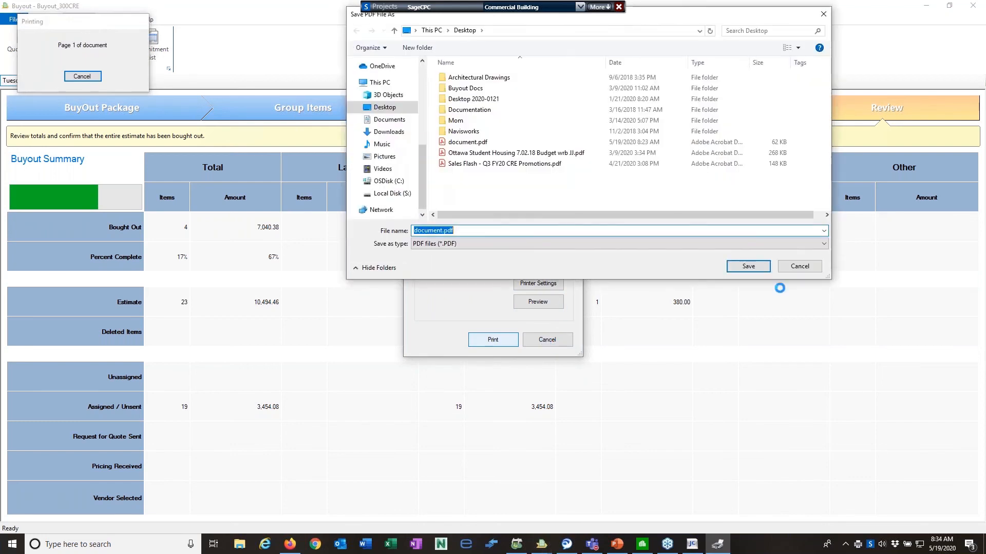
{"action": "left_click", "coordinate": [798, 268]}
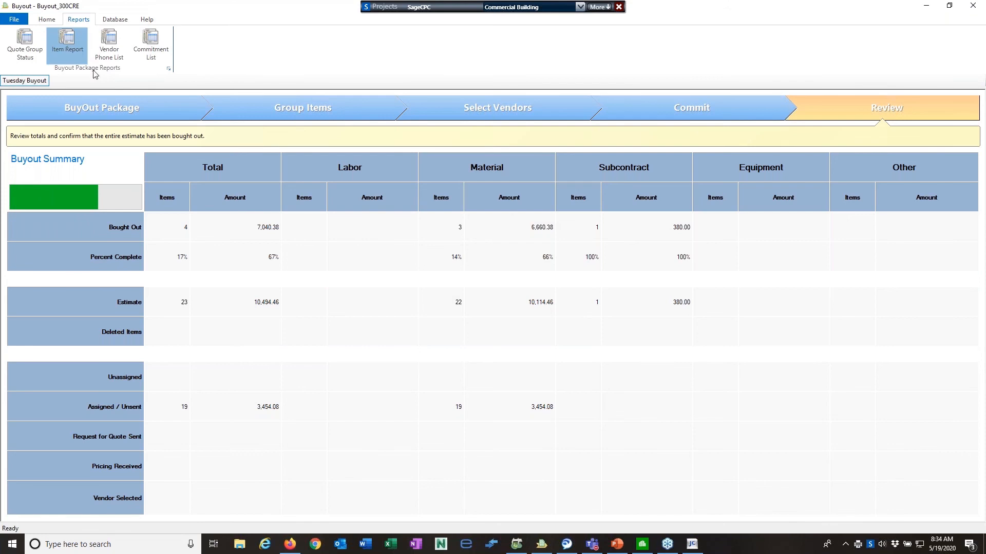
Preview the Item Report on Adobe PDF, then close the preview and its options
{"action": "left_click", "coordinate": [67, 44]}
{"action": "left_click", "coordinate": [523, 249]}
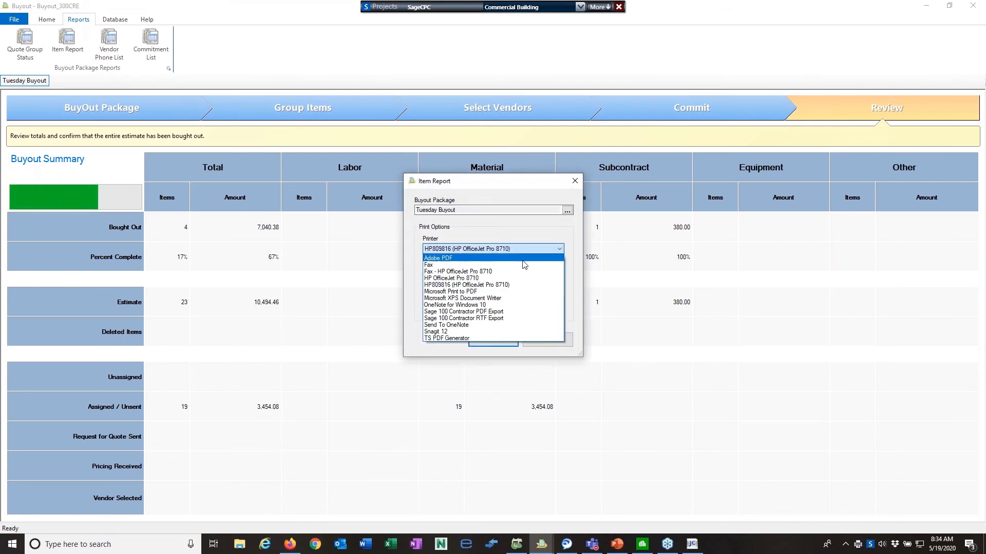
{"action": "left_click", "coordinate": [523, 260]}
{"action": "left_click", "coordinate": [540, 301]}
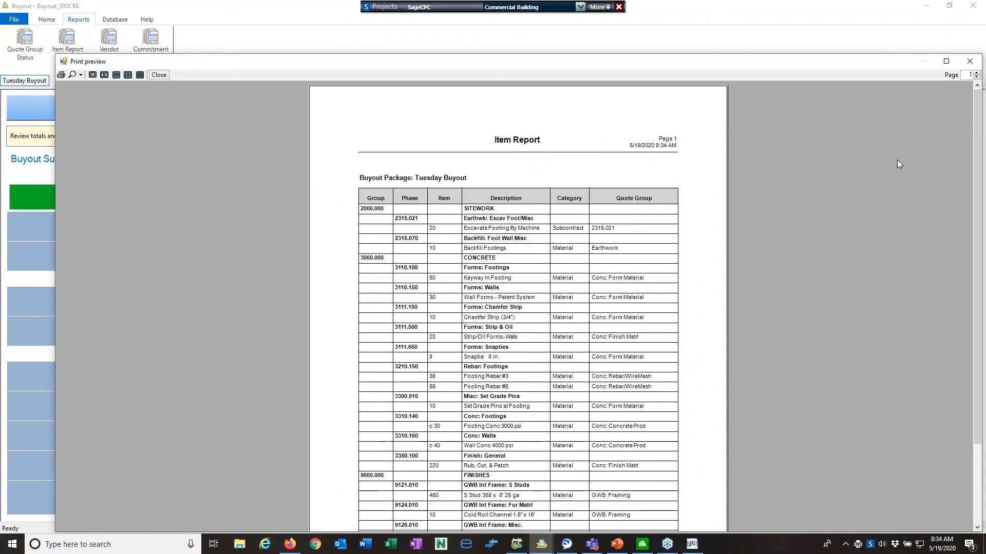
{"action": "left_click_drag", "start_coordinate": [976, 105], "coordinate": [845, 66]}
{"action": "left_click", "coordinate": [969, 61]}
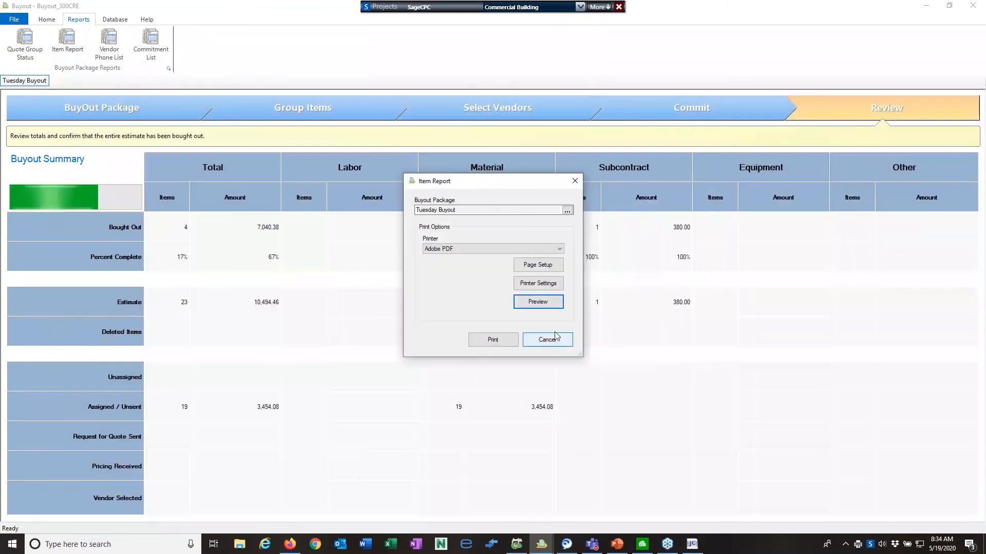
{"action": "left_click", "coordinate": [547, 340]}
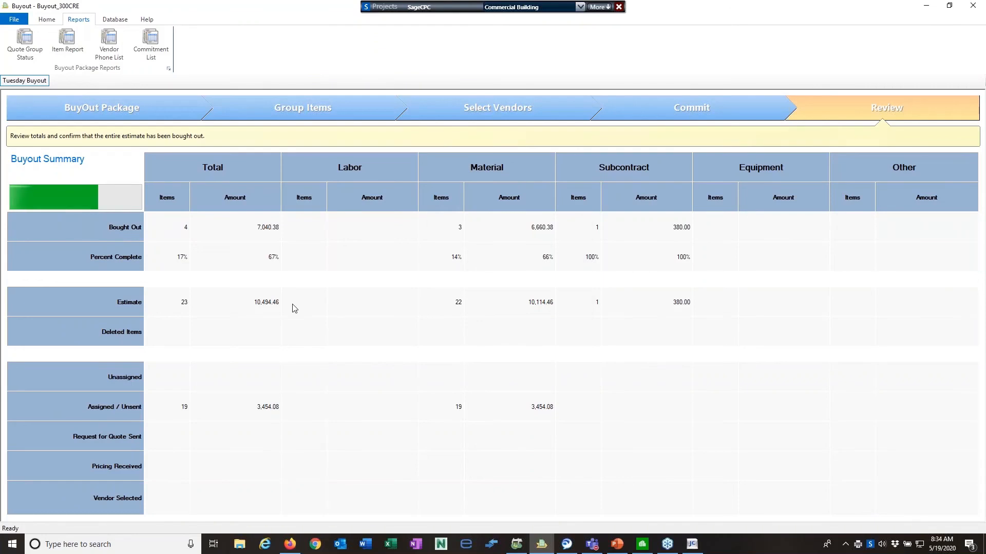